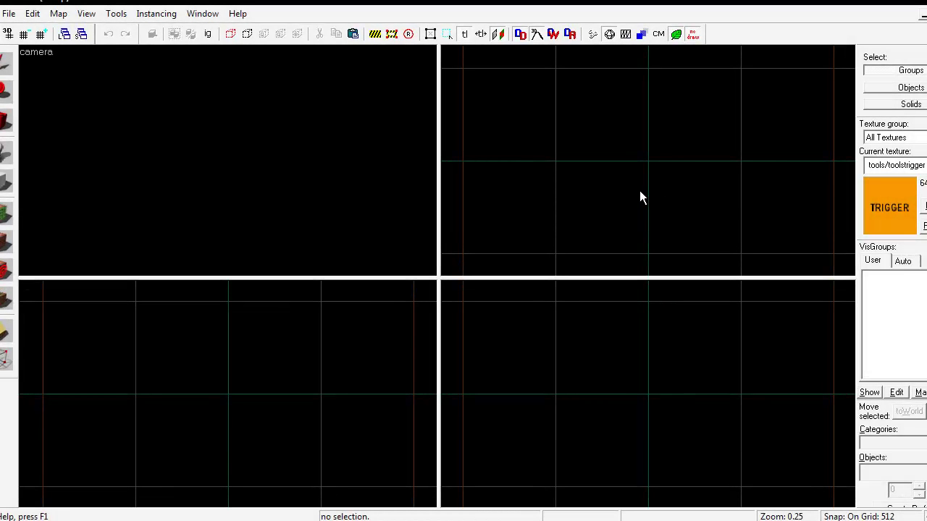
{"action": "scroll", "coordinate": [597, 189], "scroll_direction": "down", "scroll_amount": 3}
{"action": "scroll", "coordinate": [594, 179], "scroll_direction": "up", "scroll_amount": 3}
{"action": "scroll", "coordinate": [594, 179], "scroll_direction": "down", "scroll_amount": 2}
{"action": "scroll", "coordinate": [594, 179], "scroll_direction": "up", "scroll_amount": 1}
{"action": "scroll", "coordinate": [685, 220], "scroll_direction": "down", "scroll_amount": 1}
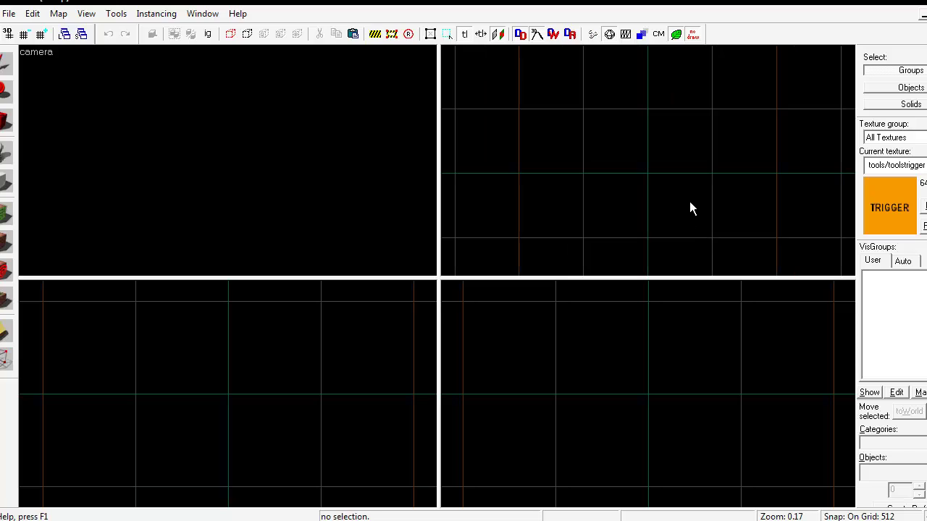
{"action": "scroll", "coordinate": [689, 203], "scroll_direction": "up", "scroll_amount": 1}
{"action": "scroll", "coordinate": [647, 181], "scroll_direction": "down", "scroll_amount": 2}
{"action": "scroll", "coordinate": [647, 188], "scroll_direction": "up", "scroll_amount": 1}
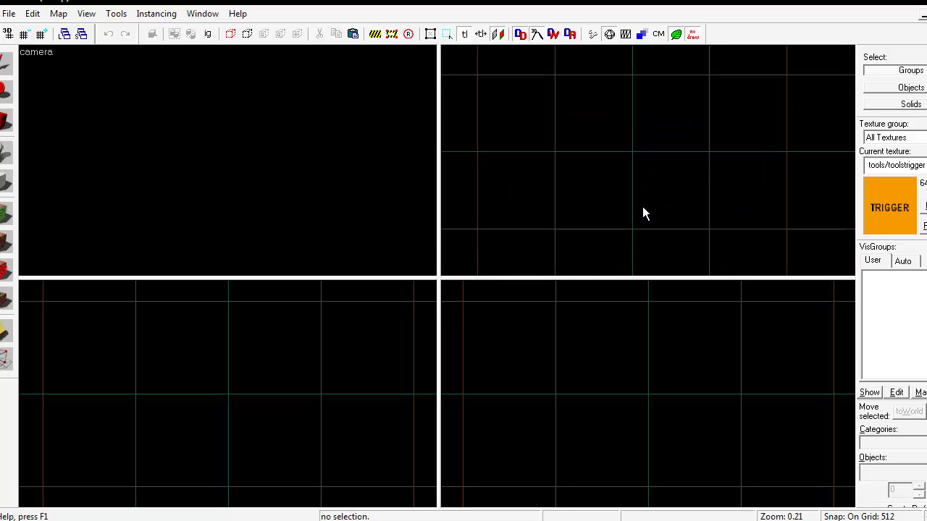
{"action": "scroll", "coordinate": [637, 196], "scroll_direction": "down", "scroll_amount": 2}
{"action": "scroll", "coordinate": [632, 173], "scroll_direction": "up", "scroll_amount": 2}
{"action": "scroll", "coordinate": [674, 144], "scroll_direction": "down", "scroll_amount": 1}
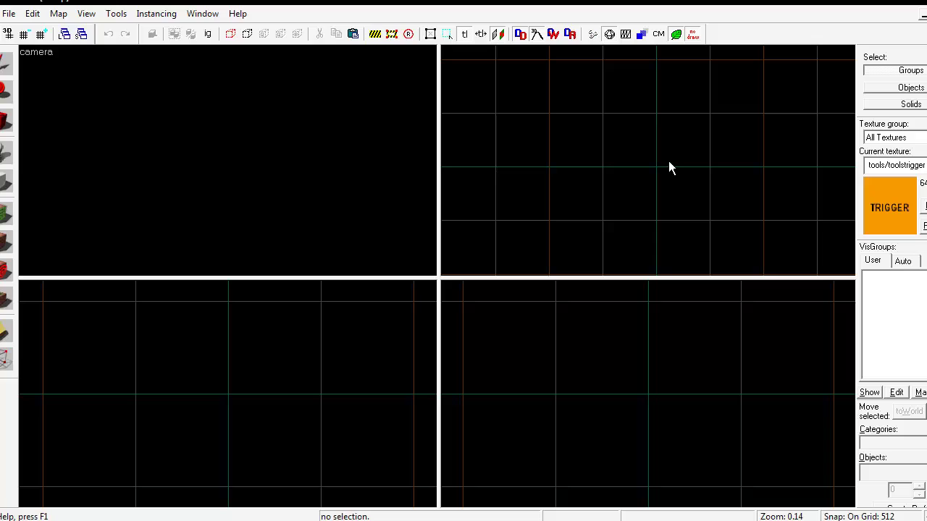
{"action": "scroll", "coordinate": [627, 178], "scroll_direction": "up", "scroll_amount": 1}
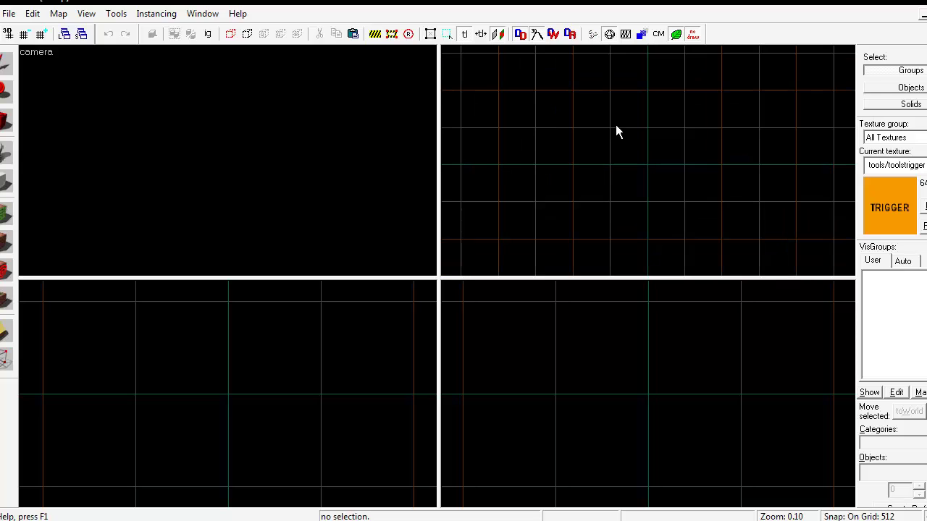
{"action": "scroll", "coordinate": [621, 138], "scroll_direction": "down", "scroll_amount": 1}
{"action": "scroll", "coordinate": [602, 163], "scroll_direction": "down", "scroll_amount": 1}
{"action": "scroll", "coordinate": [623, 181], "scroll_direction": "up", "scroll_amount": 2}
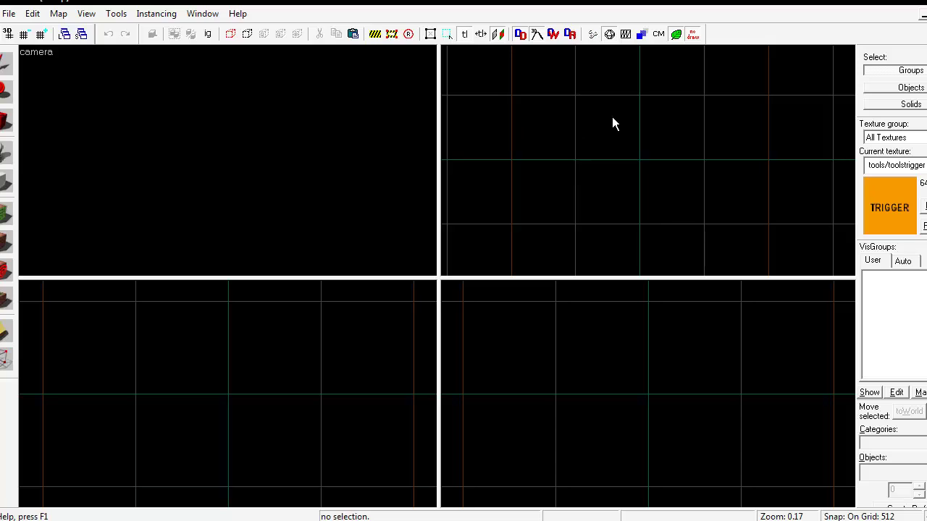
{"action": "scroll", "coordinate": [664, 164], "scroll_direction": "down", "scroll_amount": 1}
{"action": "scroll", "coordinate": [664, 165], "scroll_direction": "up", "scroll_amount": 1}
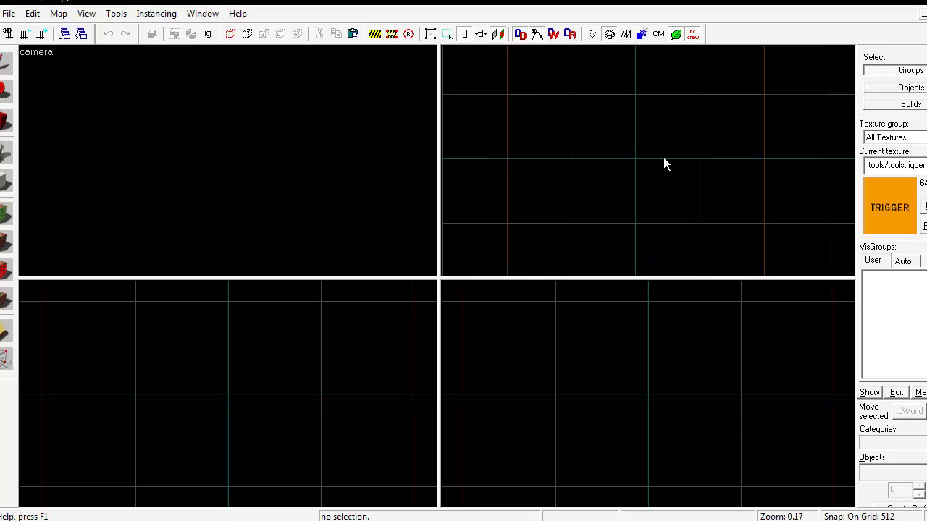
- Open the recent map track4_backup.vmf and select the whole curved track turn with the wavy outer wall
{"action": "left_click", "coordinate": [8, 13]}
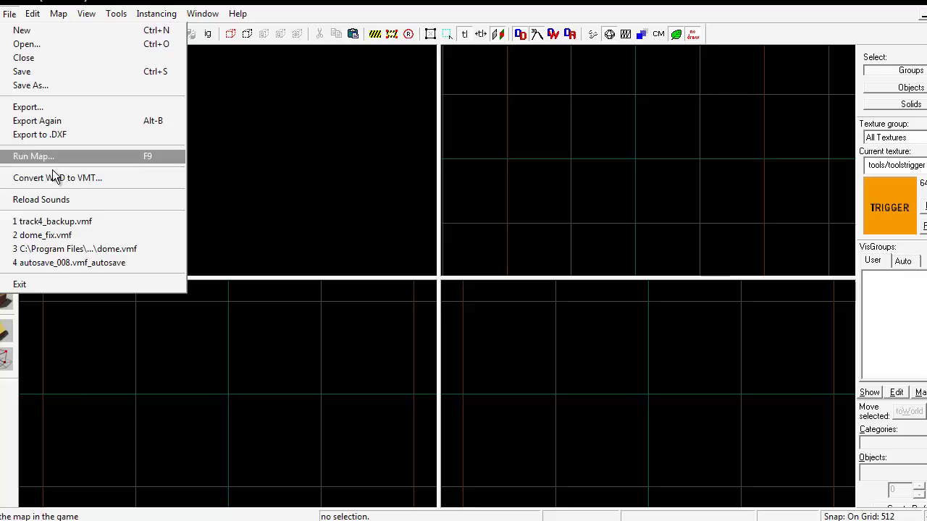
{"action": "left_click", "coordinate": [55, 222]}
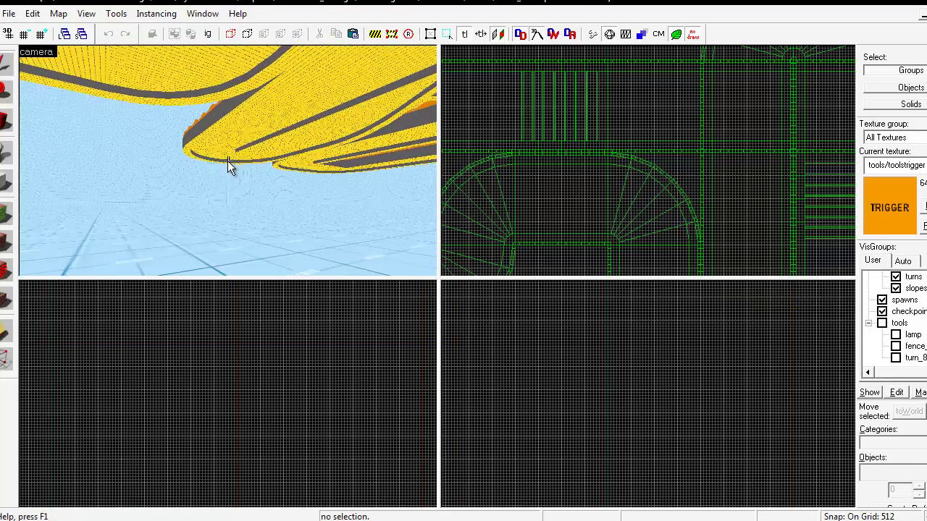
{"action": "key", "text": "w"}
{"action": "left_click", "coordinate": [228, 160]}
{"action": "key", "text": "s"}
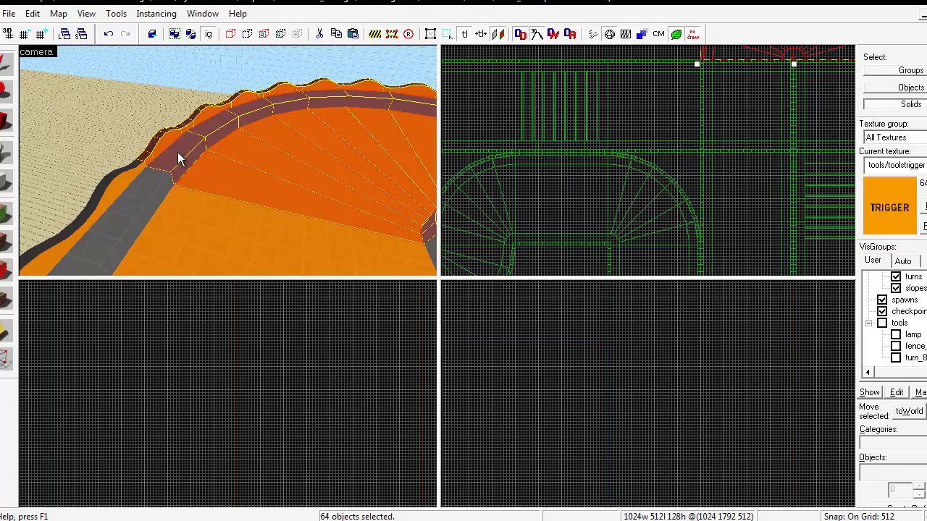
- Select one outer segment of the turn individually, and reselect the whole turn with group ignoring switched off
{"action": "left_click", "coordinate": [157, 162]}
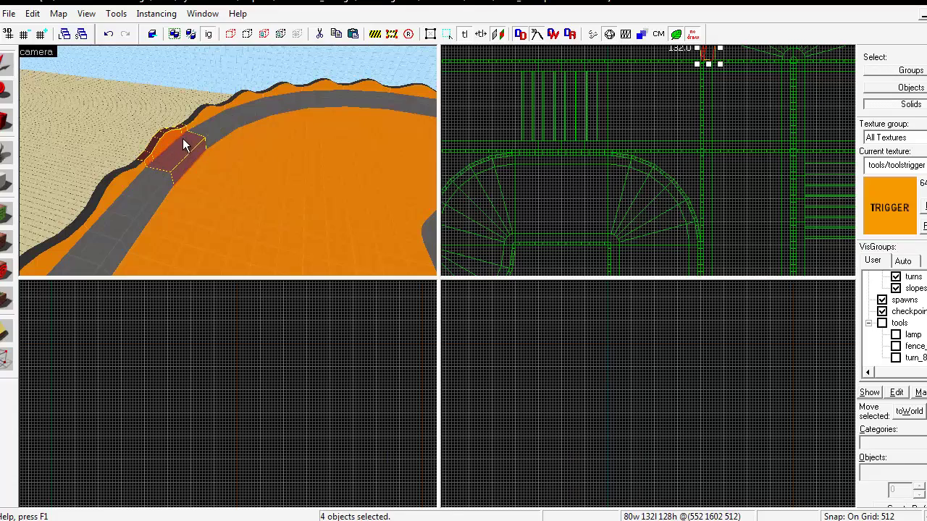
{"action": "key", "text": "z"}
{"action": "key", "text": "w"}
{"action": "key", "text": "s"}
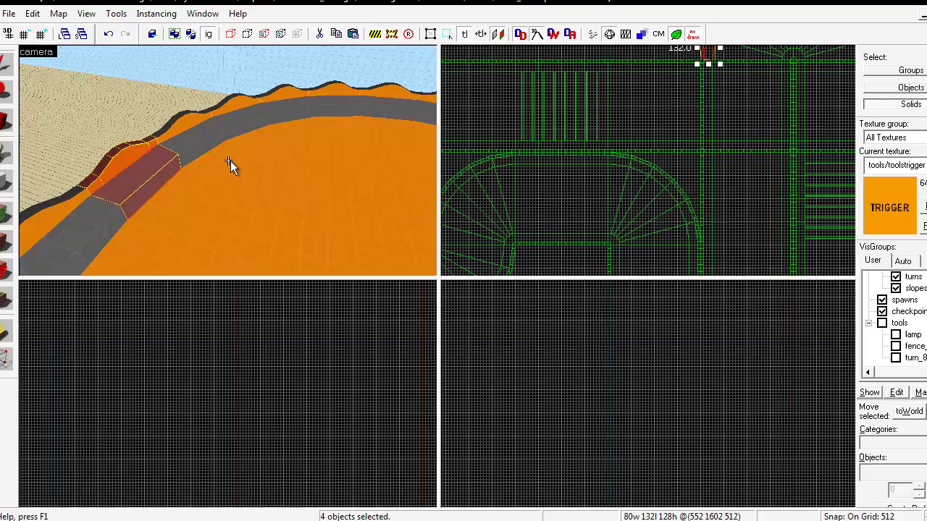
{"action": "key", "text": "ctrl+w"}
{"action": "left_click", "coordinate": [228, 162]}
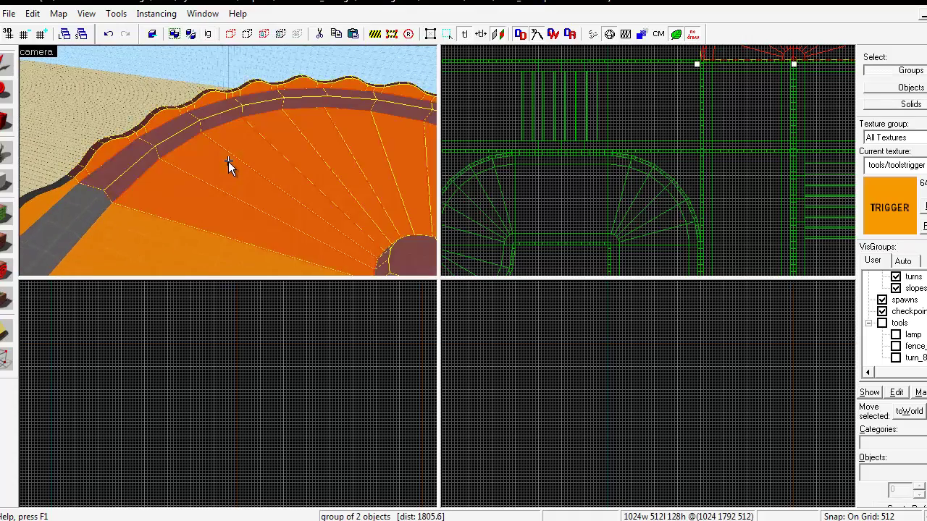
- Examine the selected curved turn in the 3D view, including its wavy outer wall, segmented floor and inner curb
{"action": "key", "text": "d"}
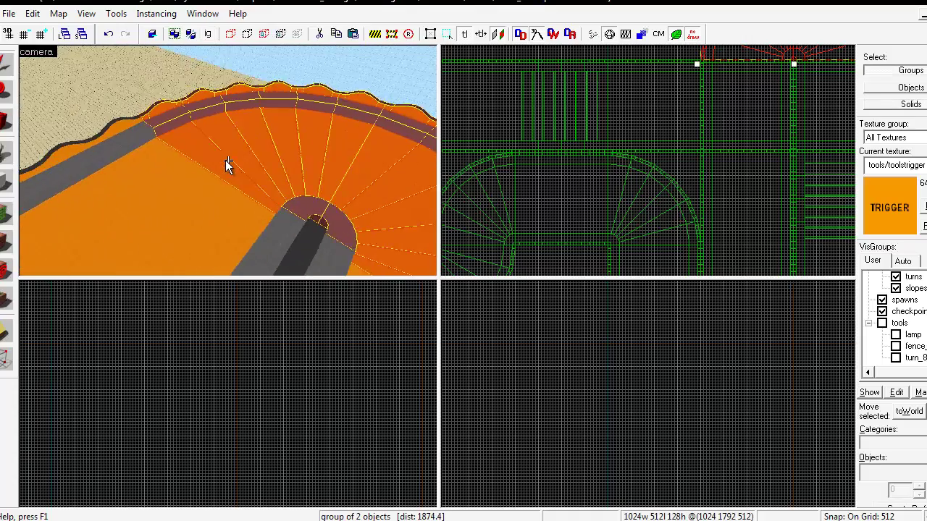
{"action": "key", "text": "a"}
{"action": "key", "text": "d"}
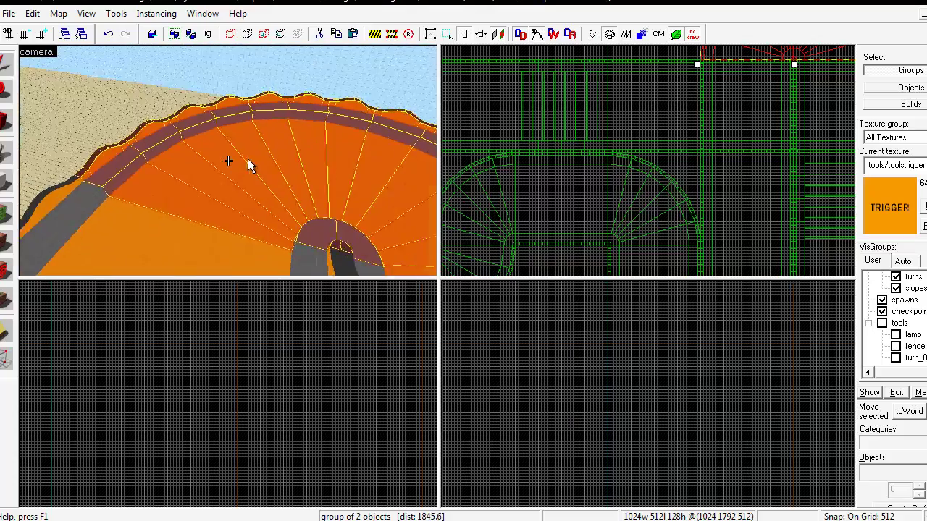
{"action": "key", "text": "a"}
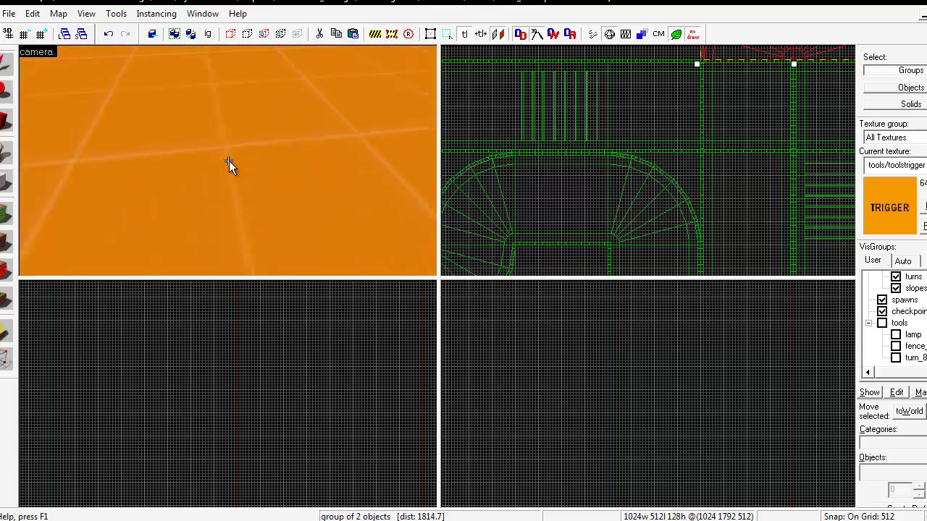
{"action": "key", "text": "d"}
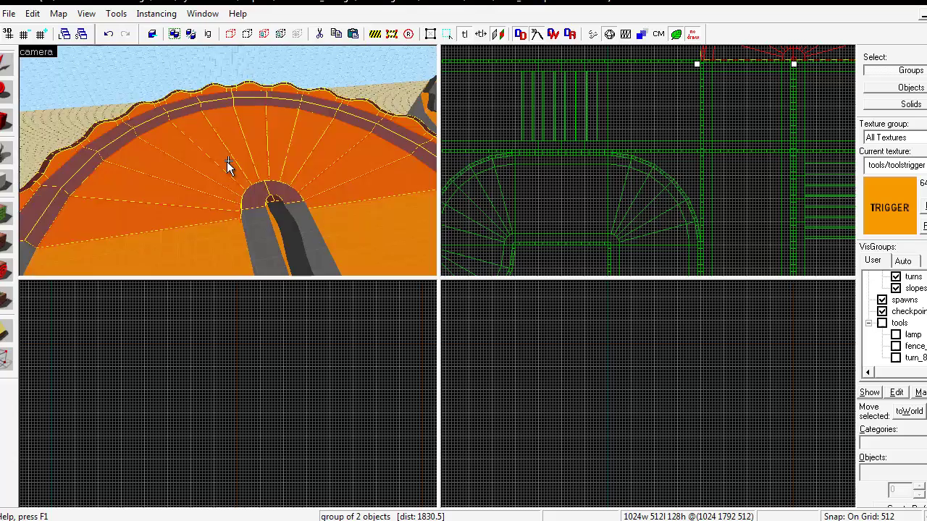
{"action": "key", "text": "d"}
{"action": "key", "text": "a"}
{"action": "key", "text": "d"}
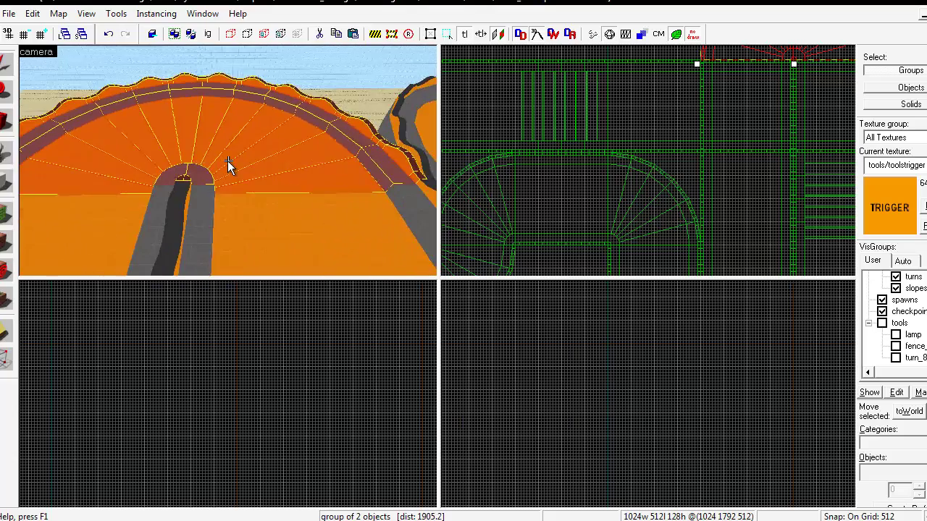
{"action": "key", "text": "a"}
{"action": "key", "text": "d"}
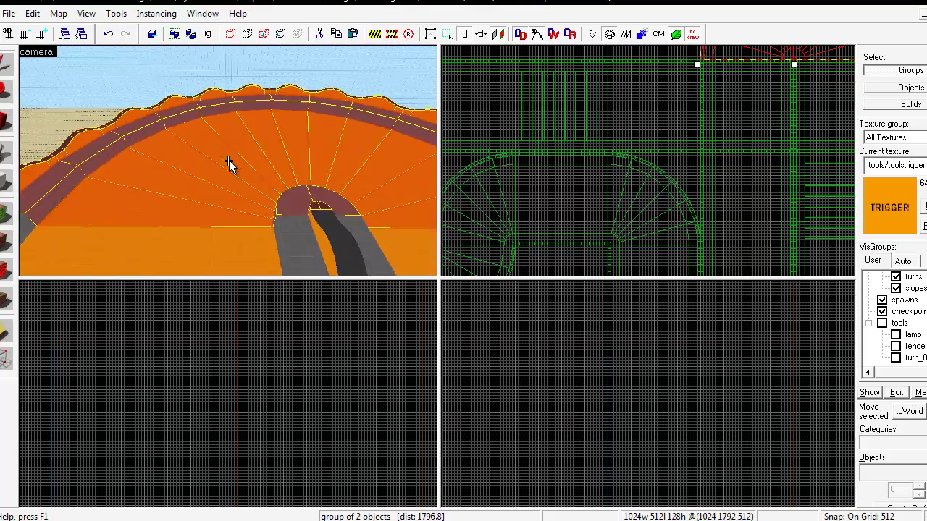
{"action": "key", "text": "a"}
{"action": "key", "text": "d"}
{"action": "key", "text": "a"}
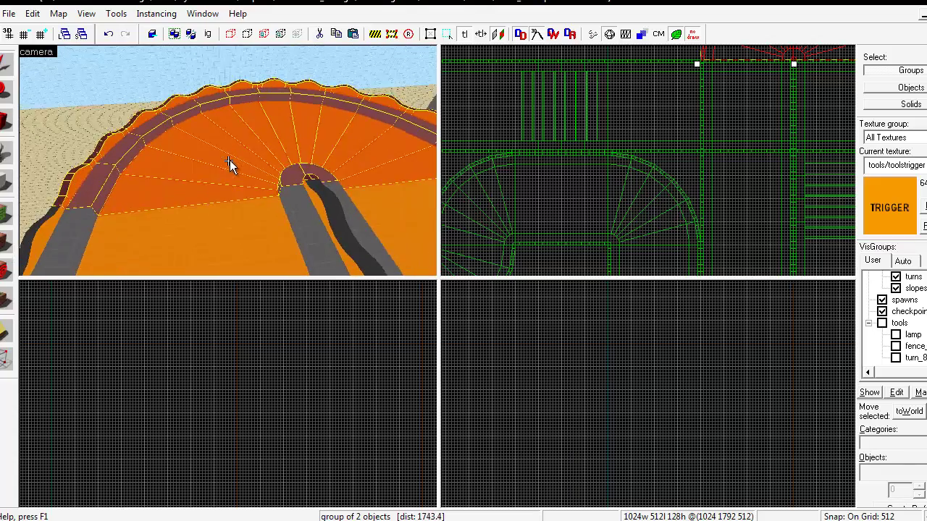
{"action": "key", "text": "s"}
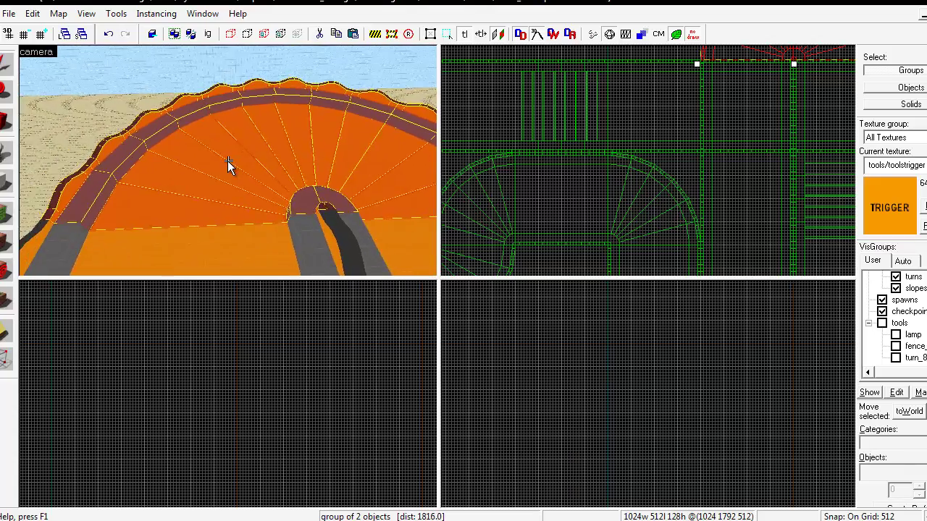
{"action": "key", "text": "a"}
{"action": "key", "text": "d"}
{"action": "key", "text": "a"}
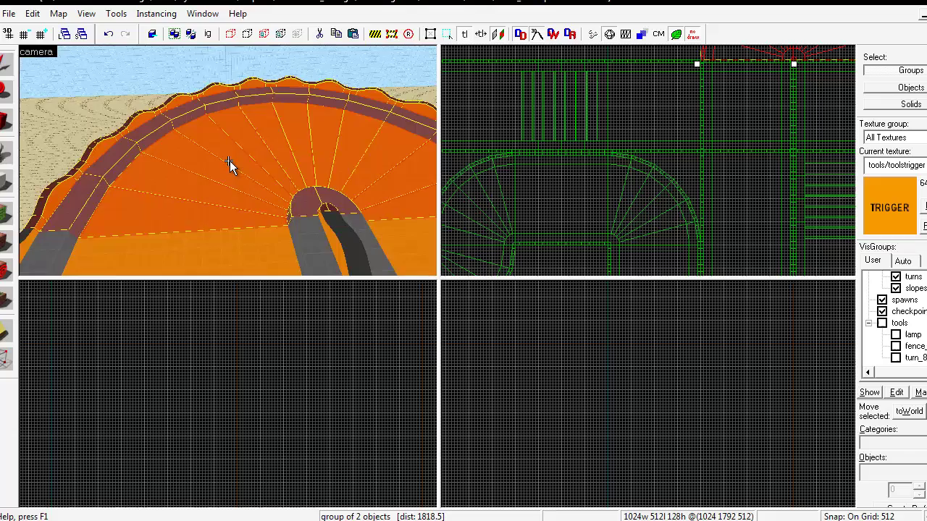
{"action": "key", "text": "a"}
{"action": "key", "text": "d"}
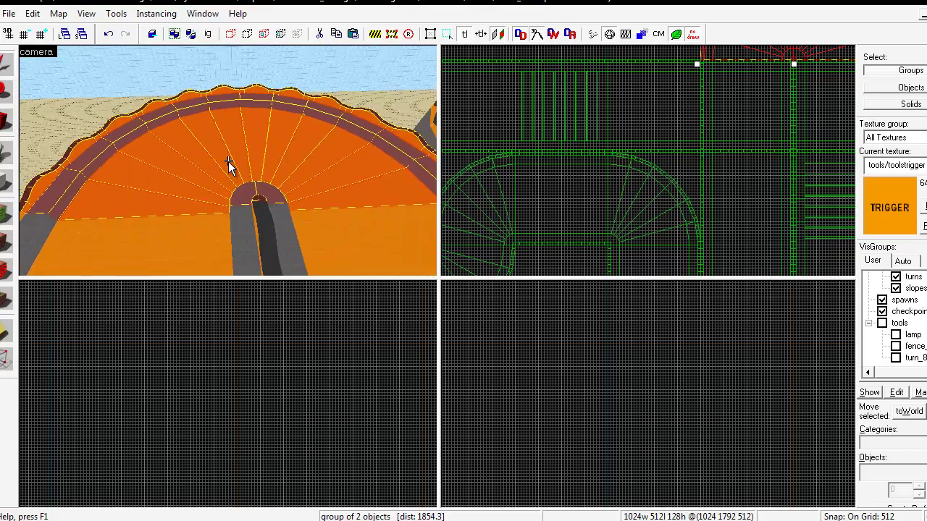
{"action": "key", "text": "a"}
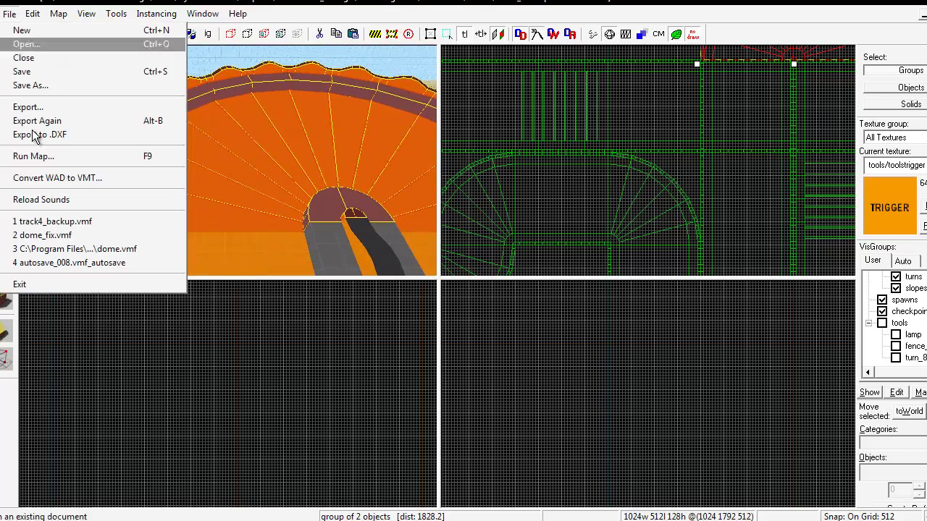
- Open the recent map dome_fix.vmf and select the grey dome at the end of the orange tunnel
{"action": "left_click", "coordinate": [42, 235]}
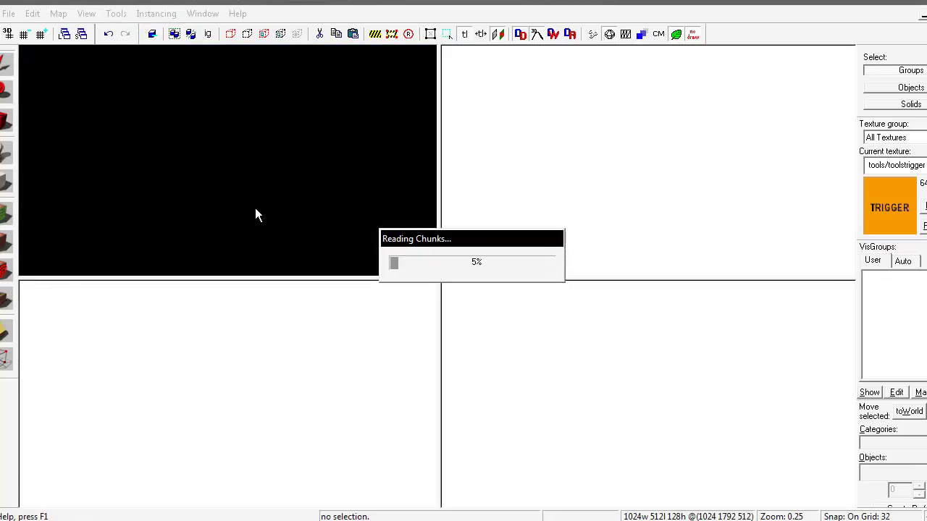
{"action": "key", "text": "z"}
{"action": "key", "text": "s"}
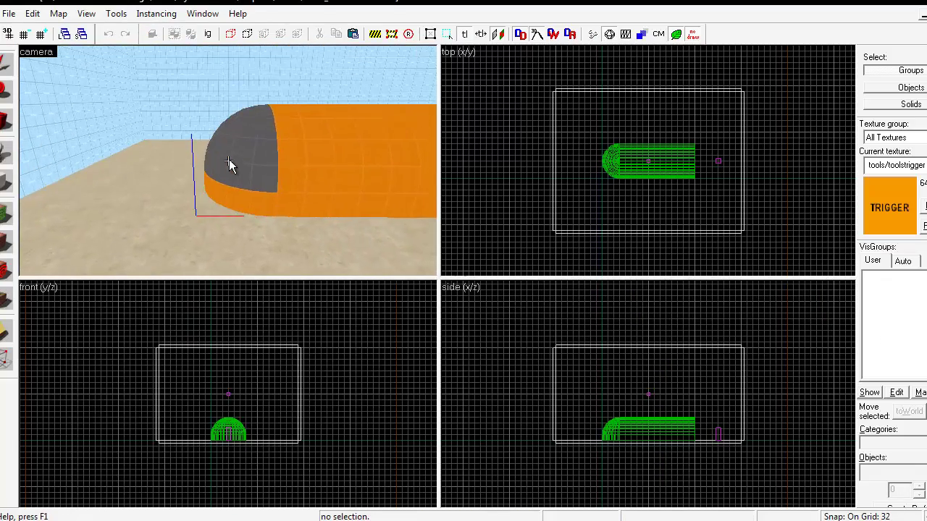
{"action": "left_click", "coordinate": [229, 161]}
- Examine the shape and brush divisions of the selected dome from outside and from inside the tunnel
{"action": "key", "text": "w"}
{"action": "key", "text": "a"}
{"action": "key", "text": "s"}
{"action": "key", "text": "w"}
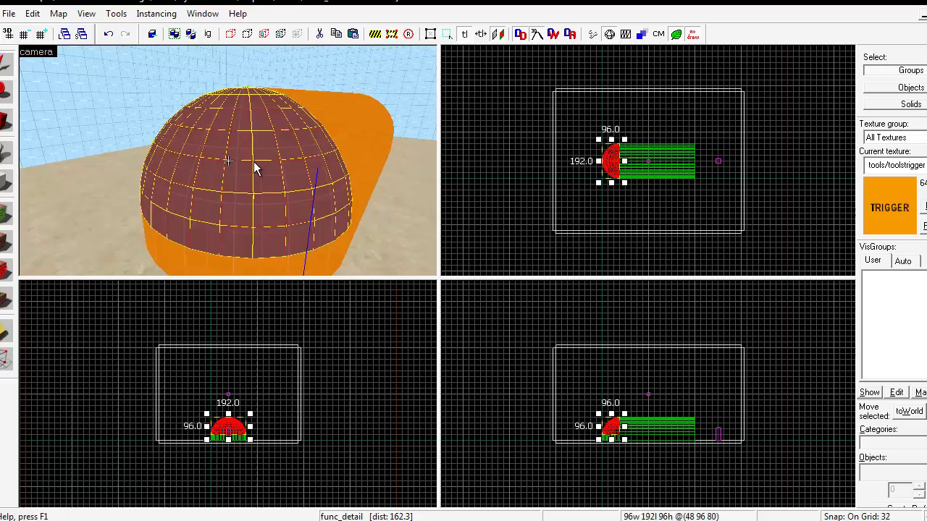
{"action": "key", "text": "s"}
{"action": "key", "text": "a"}
{"action": "key", "text": "w"}
{"action": "key", "text": "s"}
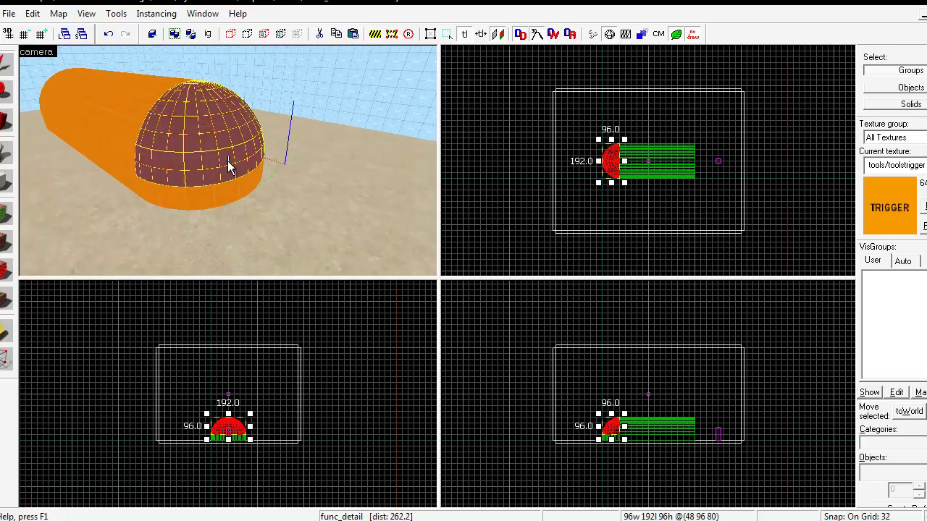
{"action": "mouse_move", "coordinate": [229, 166]}
{"action": "left_mouse_down"}
{"action": "mouse_move", "coordinate": [286, 163]}
{"action": "mouse_move", "coordinate": [226, 168]}
{"action": "left_mouse_up"}
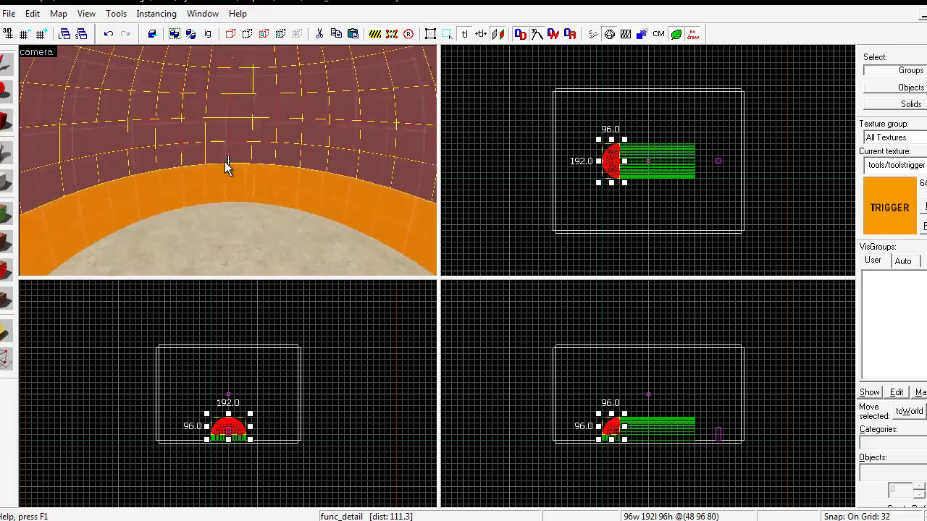
- Switch on ignoring groups and select a single block in the side of the dome
{"action": "key", "text": "s"}
{"action": "key", "text": "ctrl+w"}
{"action": "left_click", "coordinate": [228, 162]}
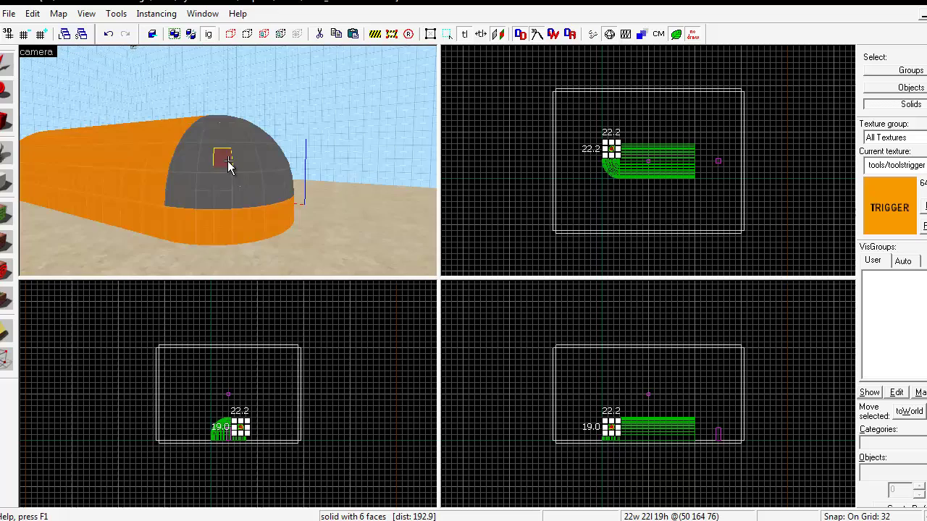
- Inspect how the individual blocks form the dome's curved surface, viewing it up close and from several angles
{"action": "key", "text": "w"}
{"action": "key", "text": "s"}
{"action": "key", "text": "w"}
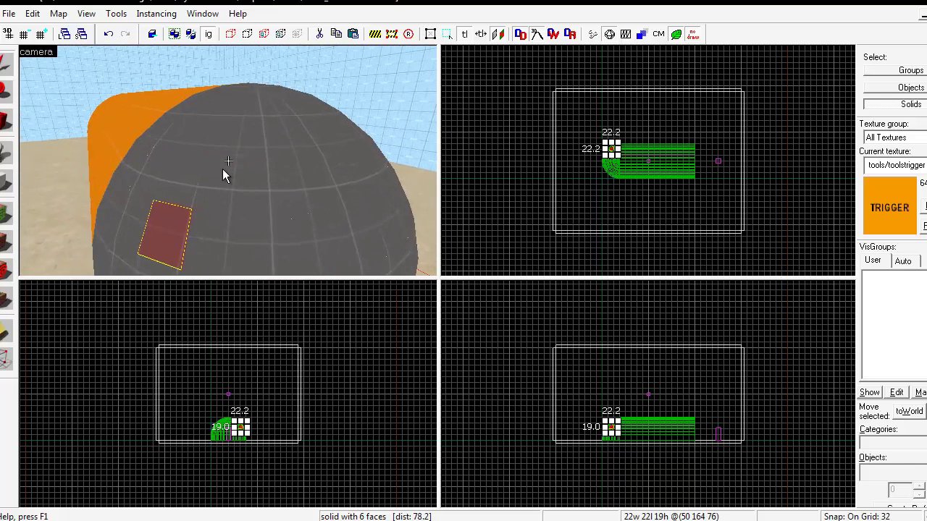
{"action": "left_click_drag", "start_coordinate": [225, 176], "coordinate": [225, 169]}
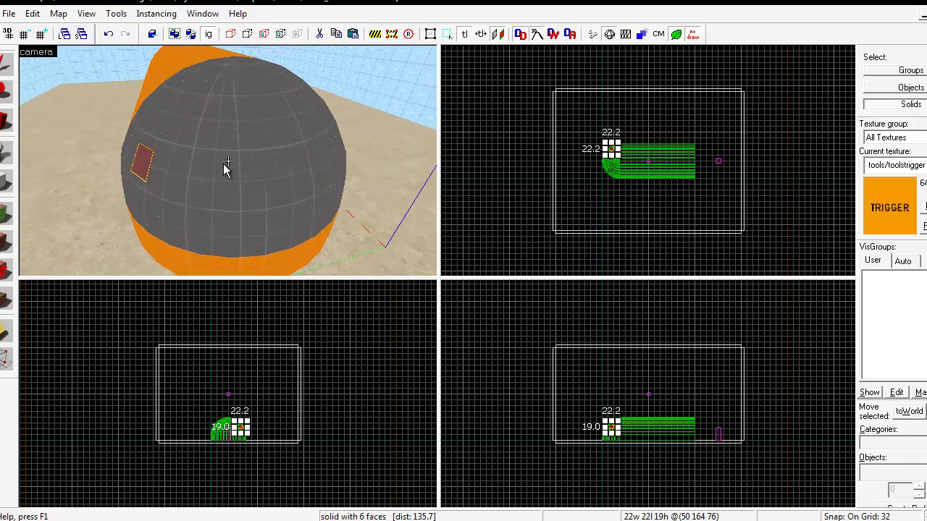
{"action": "key", "text": "w"}
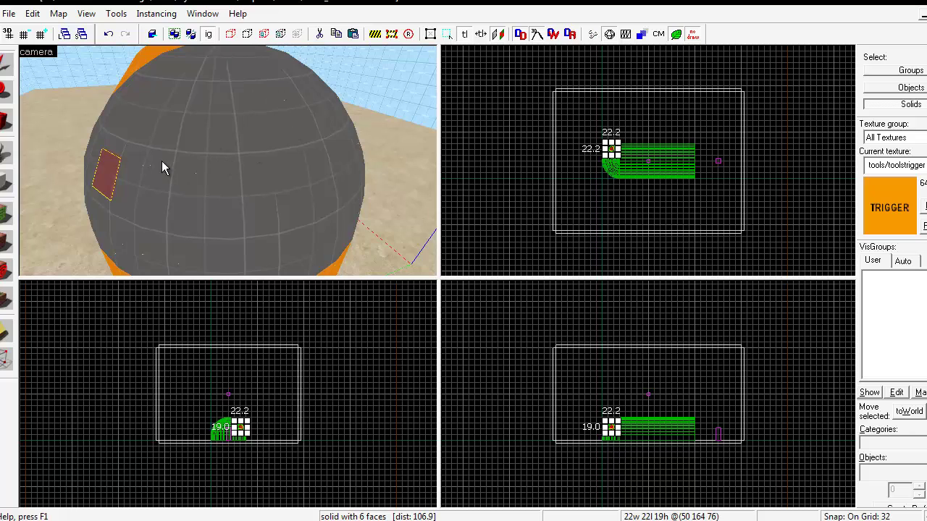
{"action": "left_click_drag", "start_coordinate": [161, 167], "coordinate": [228, 166]}
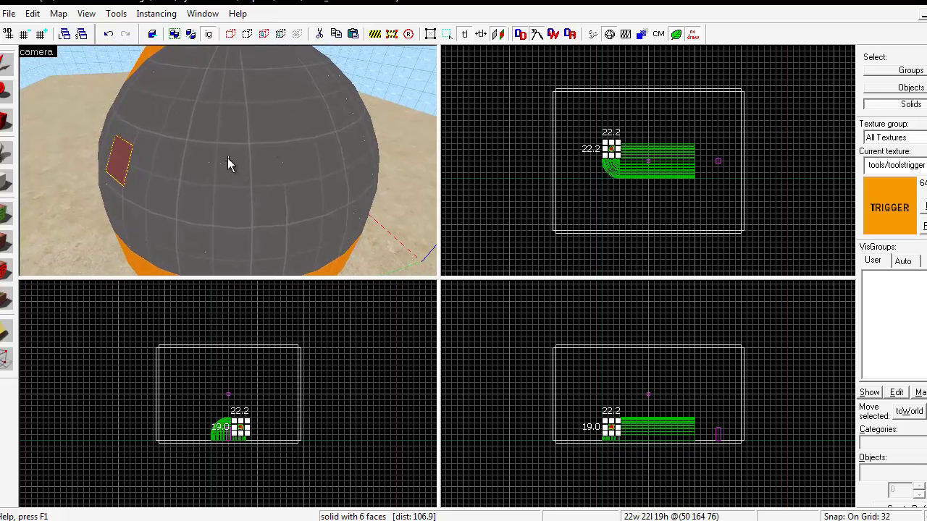
{"action": "key", "text": "w"}
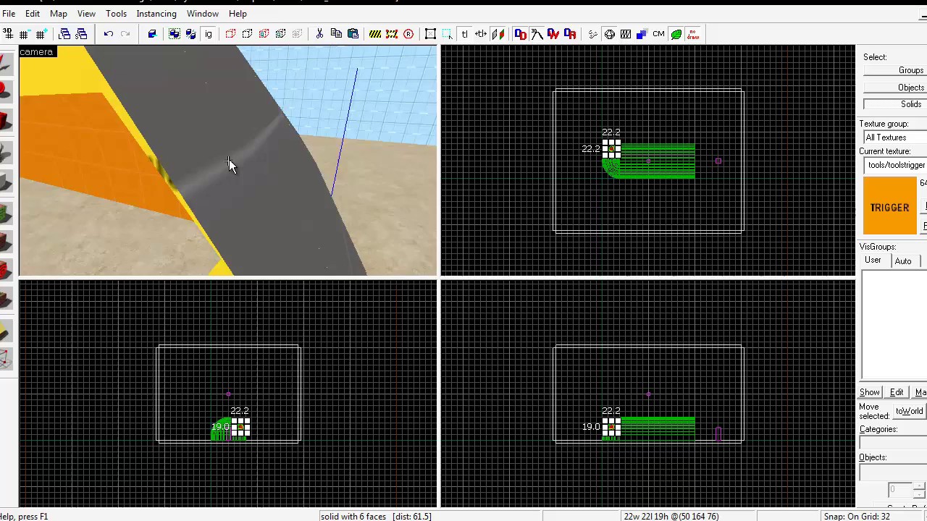
{"action": "key", "text": "s"}
{"action": "key", "text": "w"}
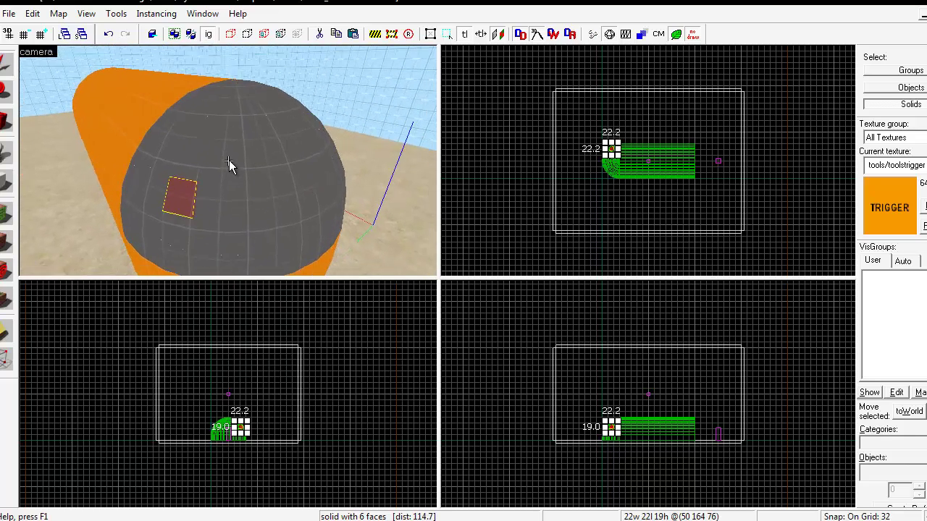
- Turn off ignoring groups, select the whole dome, and preview a lengthwise clip line through its middle without cutting it
{"action": "key", "text": "s"}
{"action": "key", "text": "ctrl+w"}
{"action": "left_click", "coordinate": [229, 166]}
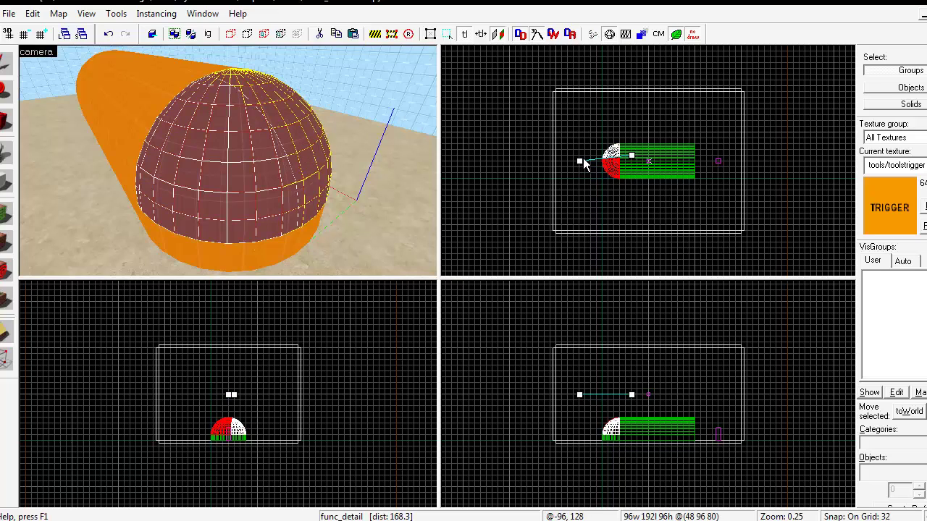
{"action": "left_click", "coordinate": [3, 66]}
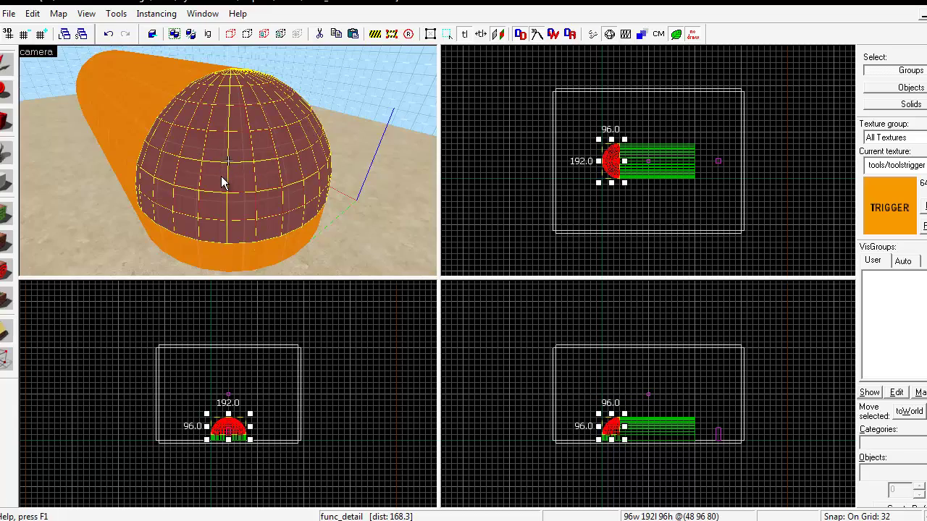
- Examine the selected dome's rings and vertical divisions from the front and sides at several distances
{"action": "scroll", "coordinate": [226, 174], "scroll_direction": "up", "scroll_amount": 5}
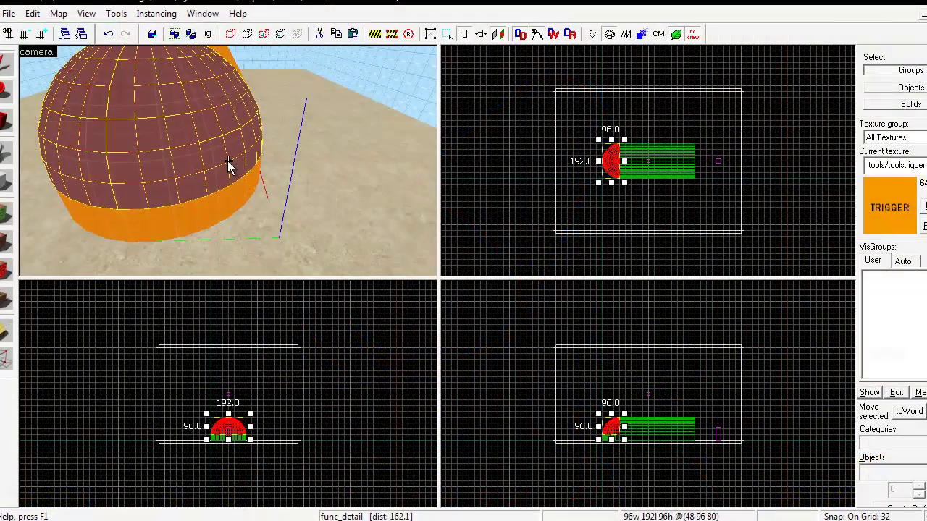
{"action": "scroll", "coordinate": [229, 165], "scroll_direction": "down", "scroll_amount": 3}
{"action": "key", "text": "w"}
{"action": "key", "text": "s"}
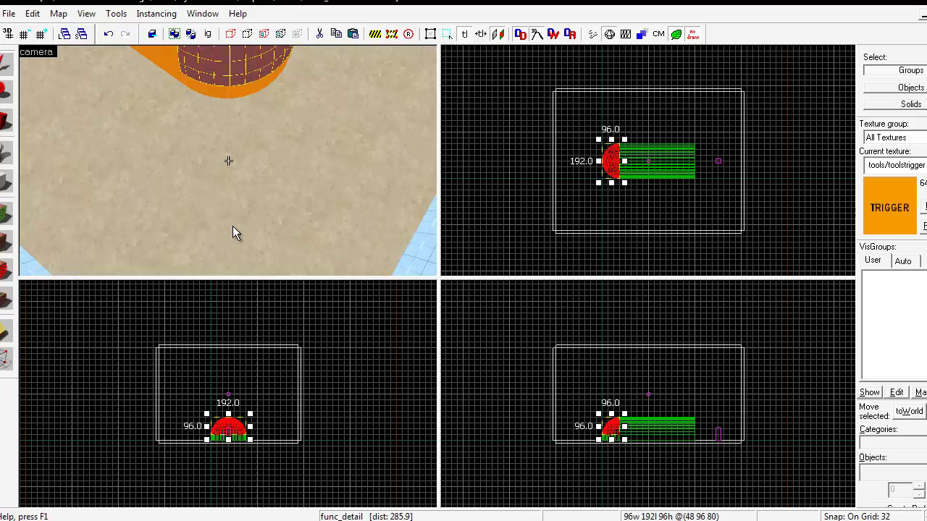
{"action": "key", "text": "w"}
{"action": "key", "text": "d"}
{"action": "key", "text": "Left"}
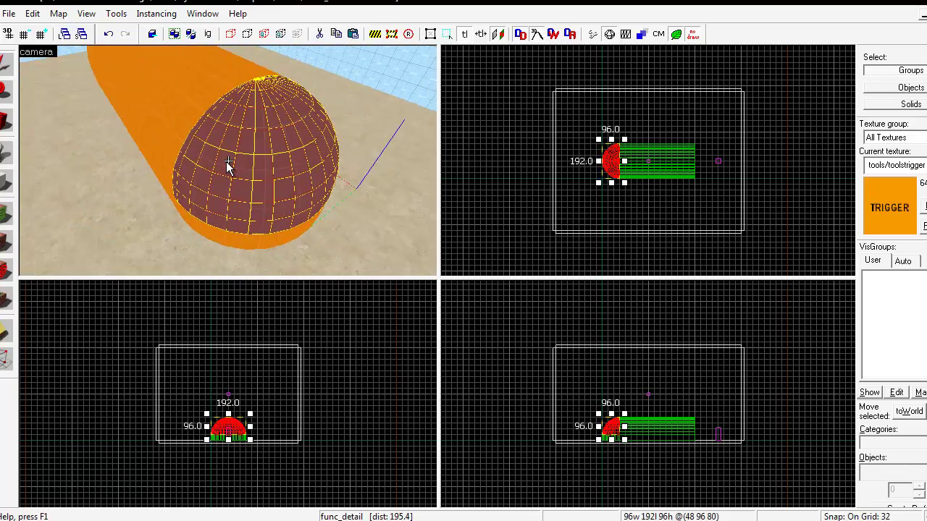
{"action": "key", "text": "a"}
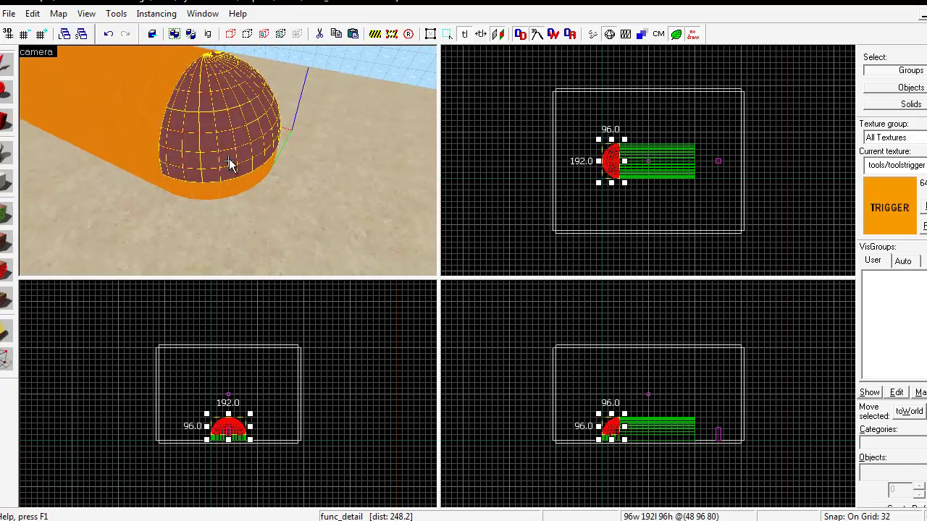
{"action": "key", "text": "w"}
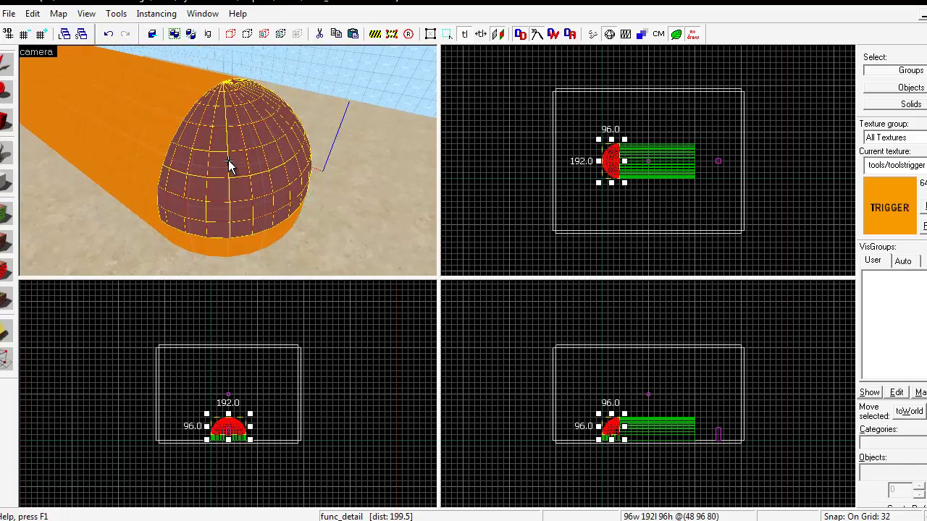
{"action": "key", "text": "d"}
{"action": "key", "text": "d"}
{"action": "key", "text": "w"}
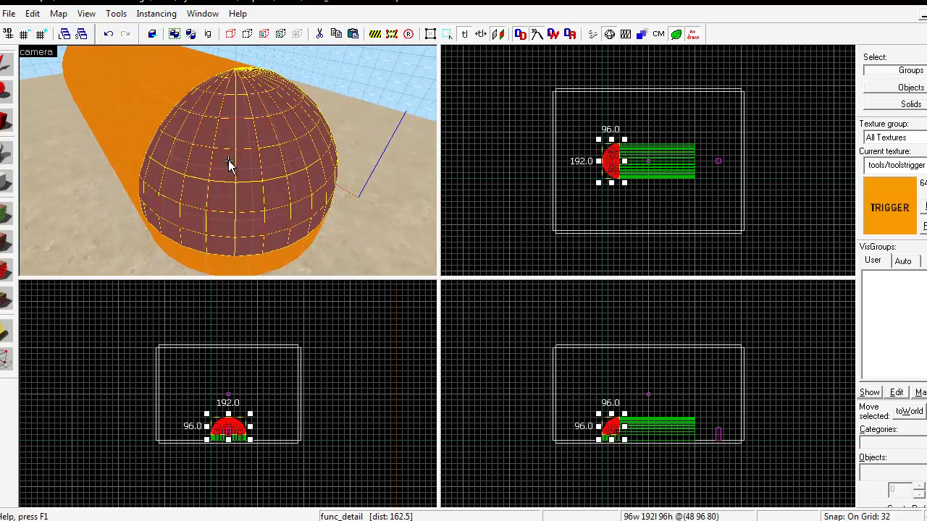
{"action": "key", "text": "s"}
{"action": "key", "text": "w"}
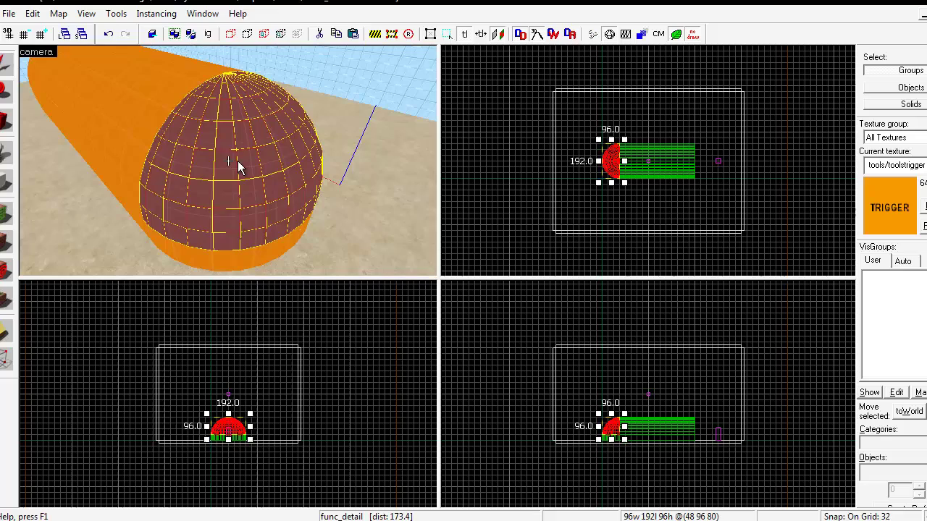
{"action": "key", "text": "s"}
{"action": "key", "text": "w"}
{"action": "key", "text": "s"}
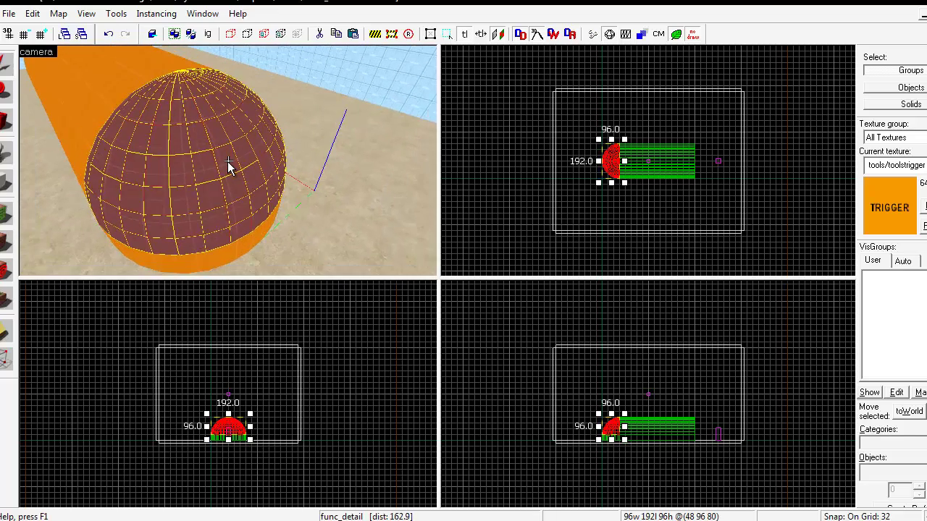
{"action": "key", "text": "a"}
{"action": "key", "text": "z"}
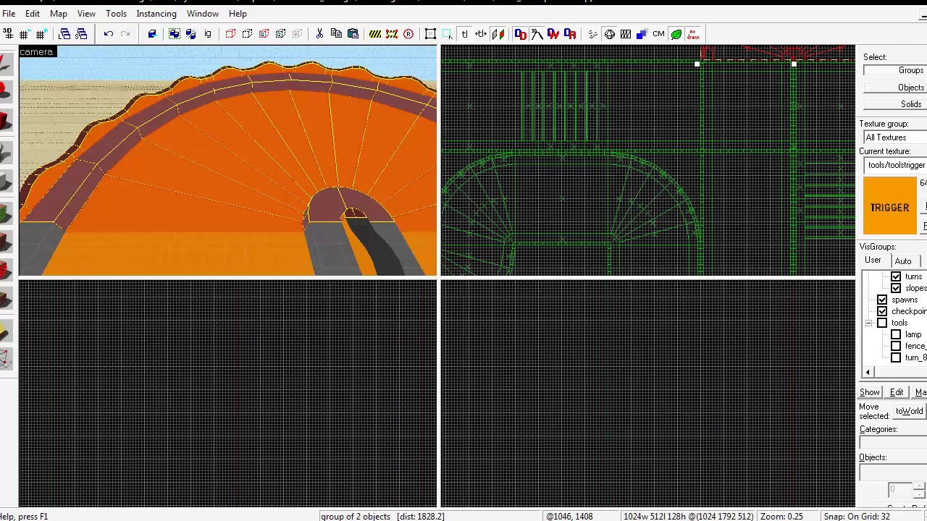
- Create a new map and build a block 2048 by 256 by 256 units on a 256-unit grid
{"action": "key", "text": "ctrl+n"}
{"action": "scroll", "coordinate": [647, 179], "scroll_direction": "down", "scroll_amount": 6}
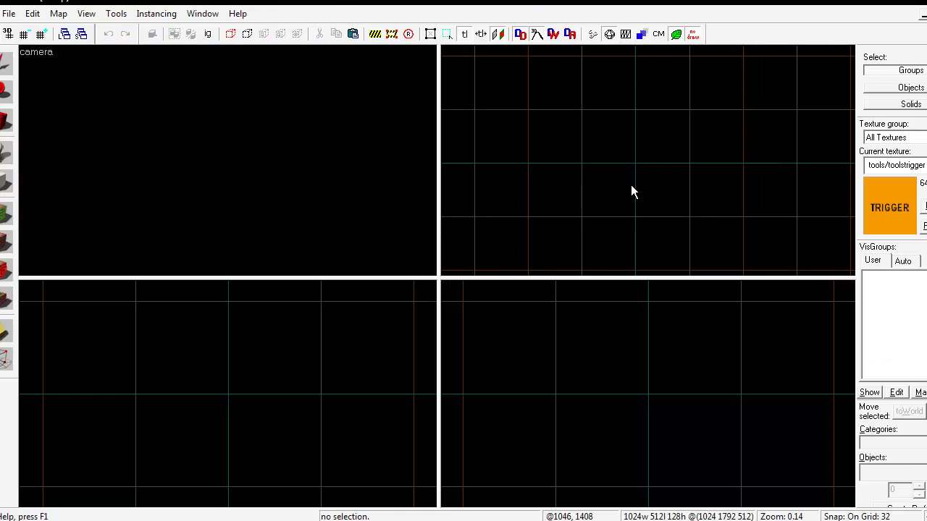
{"action": "key", "text": "]"}
{"action": "key", "text": "]"}
{"action": "key", "text": "]"}
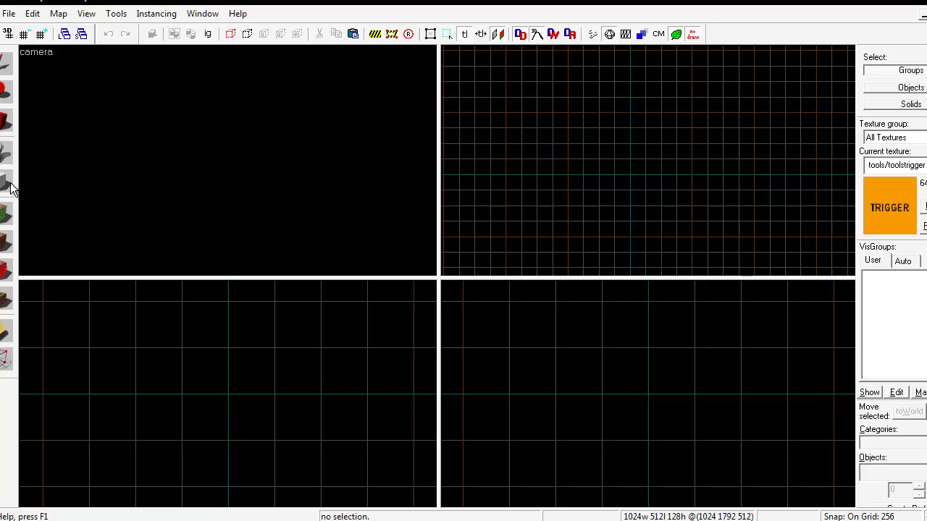
{"action": "scroll", "coordinate": [602, 176], "scroll_direction": "up", "scroll_amount": 2}
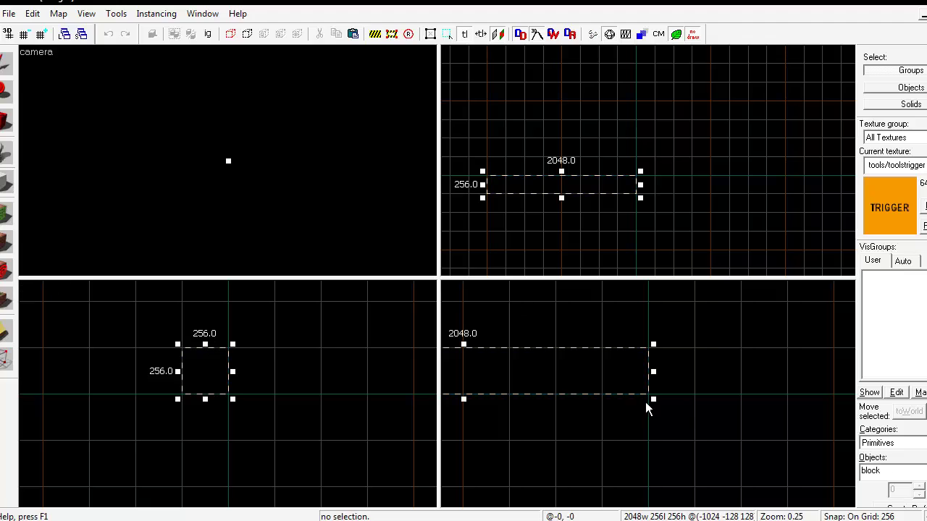
{"action": "key", "text": "Return"}
{"action": "key", "text": "s"}
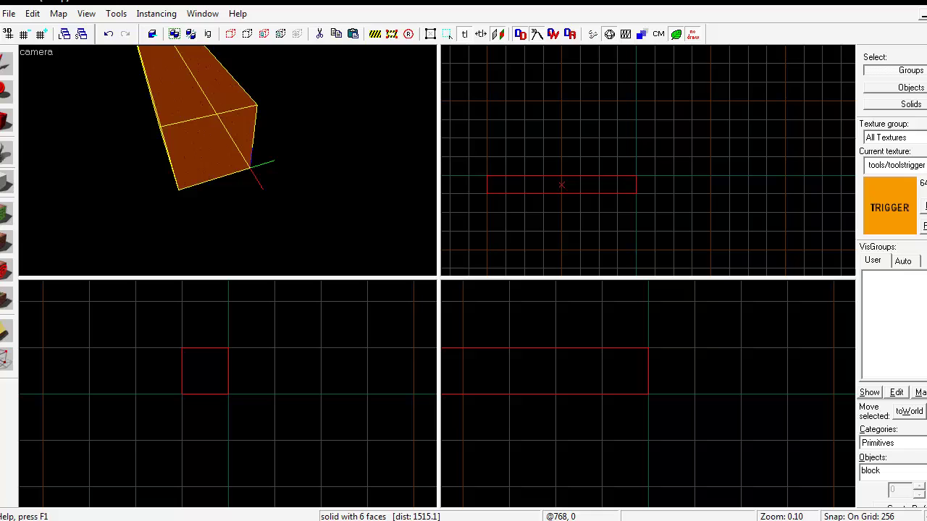
- Apply the tools/toolsnodraw texture to the whole block
{"action": "left_click", "coordinate": [919, 165]}
{"action": "left_click", "coordinate": [493, 166]}
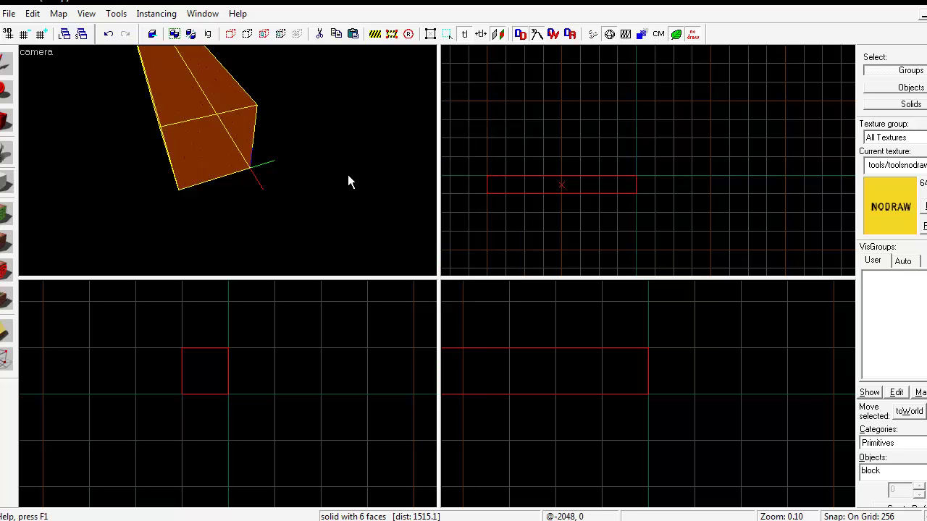
{"action": "left_click", "coordinate": [1, 246]}
{"action": "key", "text": "z"}
{"action": "key", "text": "d"}
{"action": "key", "text": "a"}
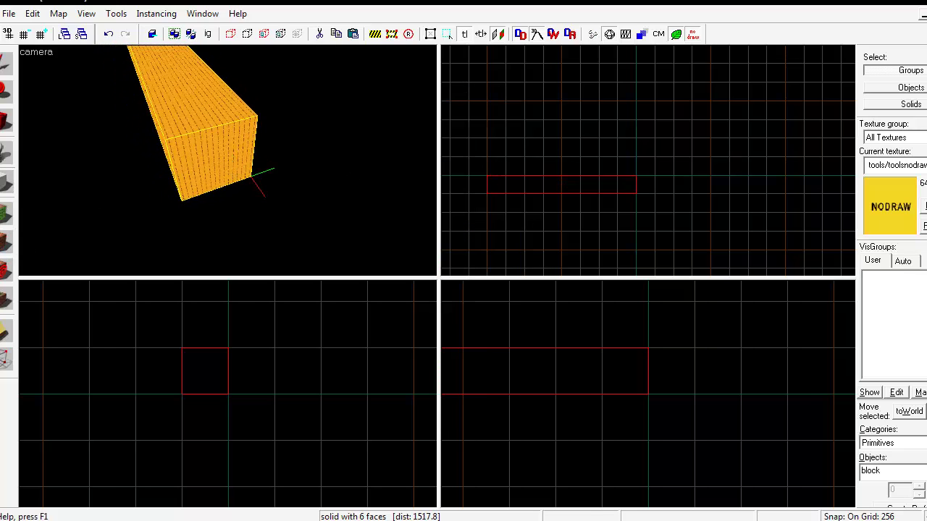
- Clip the block lengthwise on a 64-unit grid, leaving a slope from a 64-unit-wide top down to the opposite bottom edge
{"action": "key", "text": "bracketleft"}
{"action": "key", "text": "bracketleft"}
{"action": "scroll", "coordinate": [196, 350], "scroll_direction": "up", "scroll_amount": 3}
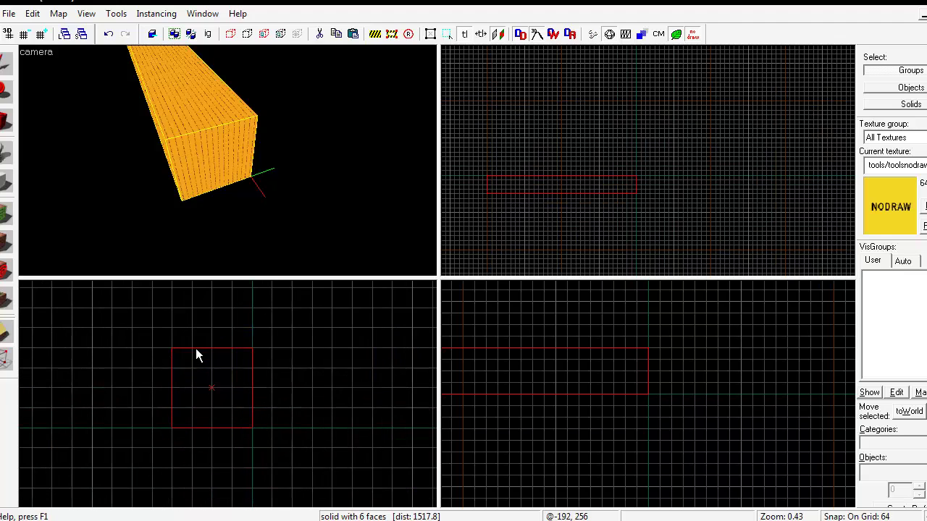
{"action": "left_click_drag", "start_coordinate": [193, 349], "coordinate": [267, 433]}
{"action": "key", "text": "Return"}
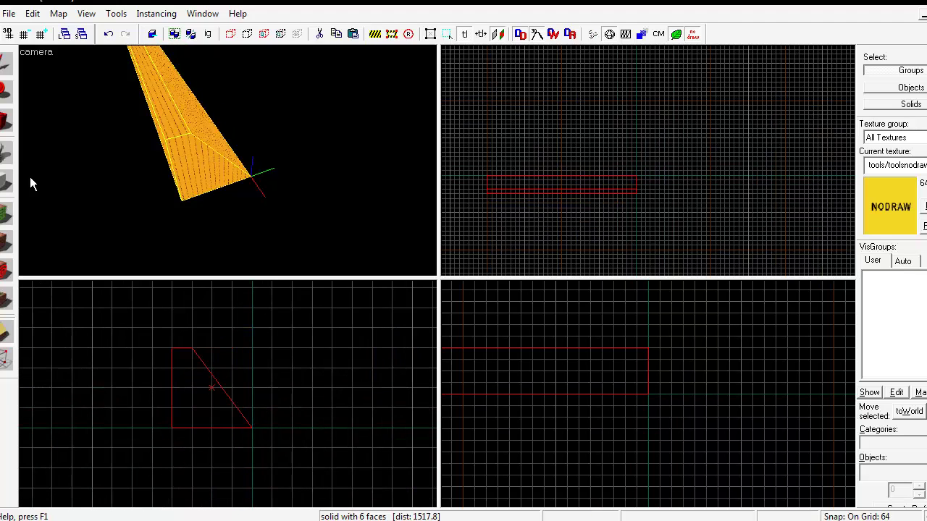
- Move the slope's upper edge vertices outward on a 32-unit grid so the flat top is 32 units wide
{"action": "left_click", "coordinate": [8, 64]}
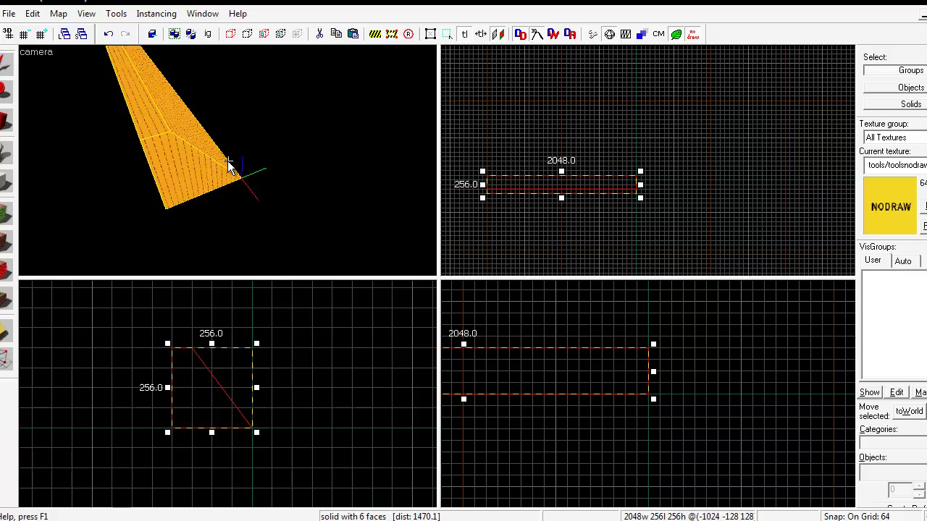
{"action": "key", "text": "bracketleft"}
{"action": "key", "text": "shift+v"}
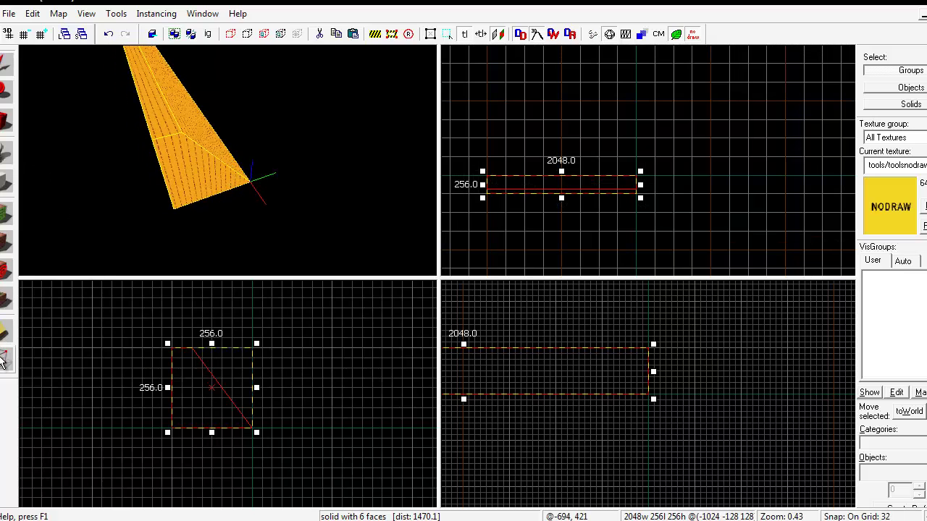
{"action": "left_click_drag", "start_coordinate": [196, 355], "coordinate": [186, 355]}
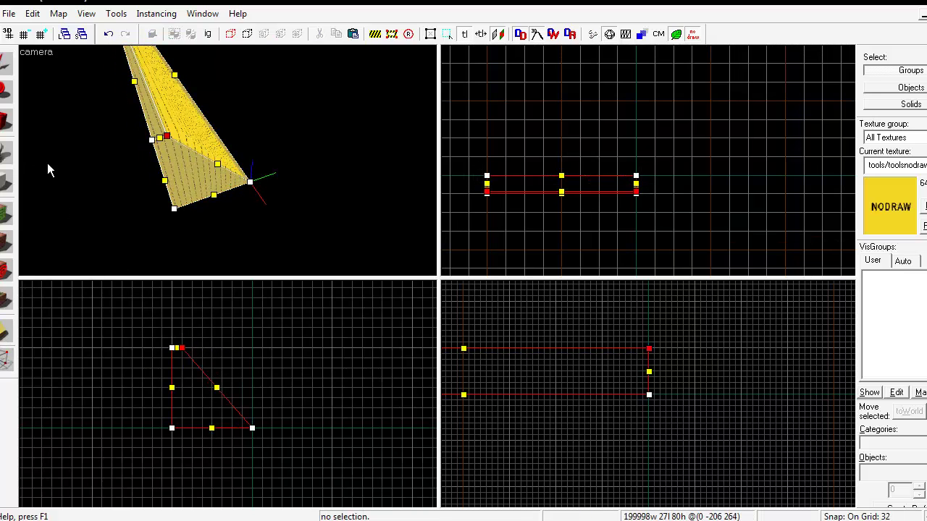
{"action": "left_click", "coordinate": [7, 65]}
- Set the grid spacing to 256 units with the sloped block selected
{"action": "scroll", "coordinate": [572, 234], "scroll_direction": "down", "scroll_amount": 1}
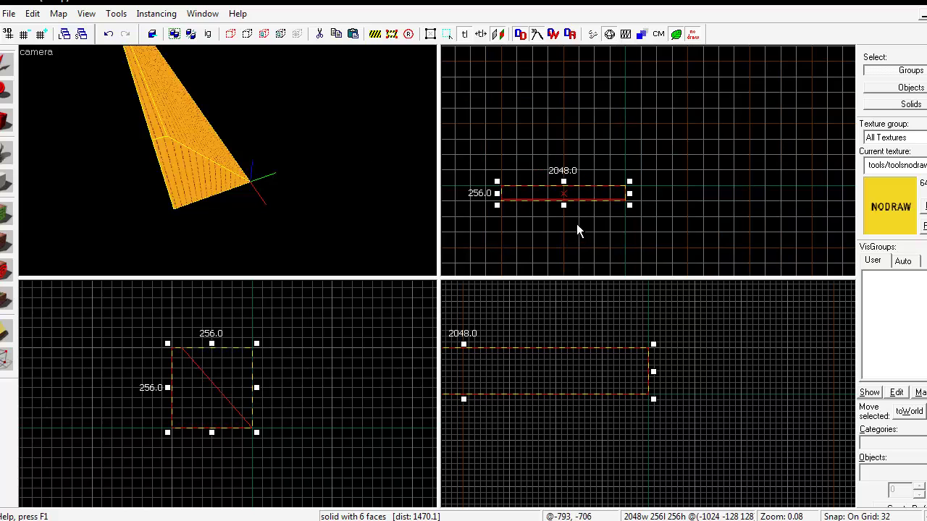
{"action": "key", "text": "bracketright"}
{"action": "key", "text": "bracketright"}
{"action": "key", "text": "bracketright"}
{"action": "left_click_drag", "start_coordinate": [597, 191], "coordinate": [656, 114]}
{"action": "key", "text": "ctrl+z"}
{"action": "key", "text": "ctrl+z"}
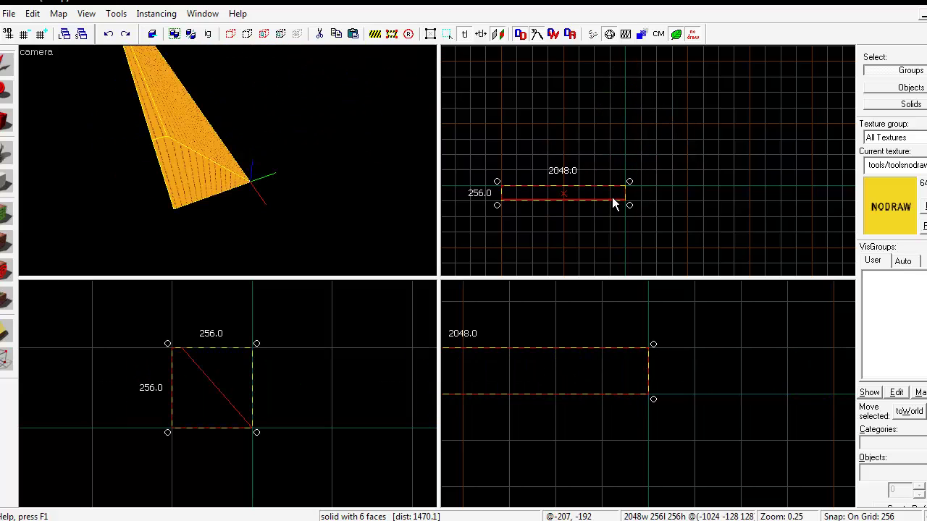
- Copy the sloped block, rotate the copy 90 degrees, and place it perpendicular so the inner end corners of both blocks touch
{"action": "mouse_move", "coordinate": [612, 200]}
{"action": "left_mouse_down", "text": "shift"}
{"action": "mouse_move", "coordinate": [658, 155]}
{"action": "mouse_move", "coordinate": [666, 160]}
{"action": "mouse_move", "coordinate": [680, 127]}
{"action": "mouse_move", "coordinate": [642, 104]}
{"action": "mouse_move", "coordinate": [625, 105]}
{"action": "left_mouse_up", "text": "shift"}
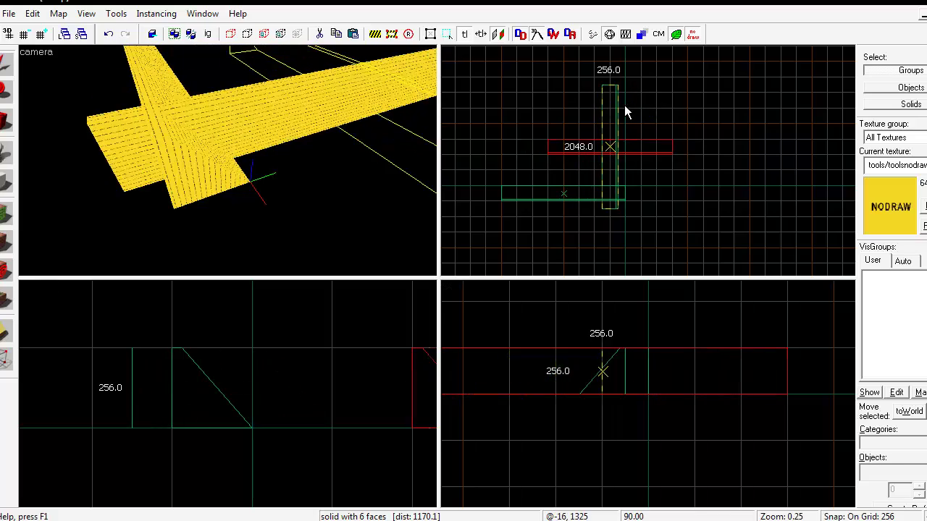
{"action": "left_click_drag", "start_coordinate": [613, 177], "coordinate": [633, 159]}
{"action": "key", "text": "z"}
{"action": "key", "text": "a"}
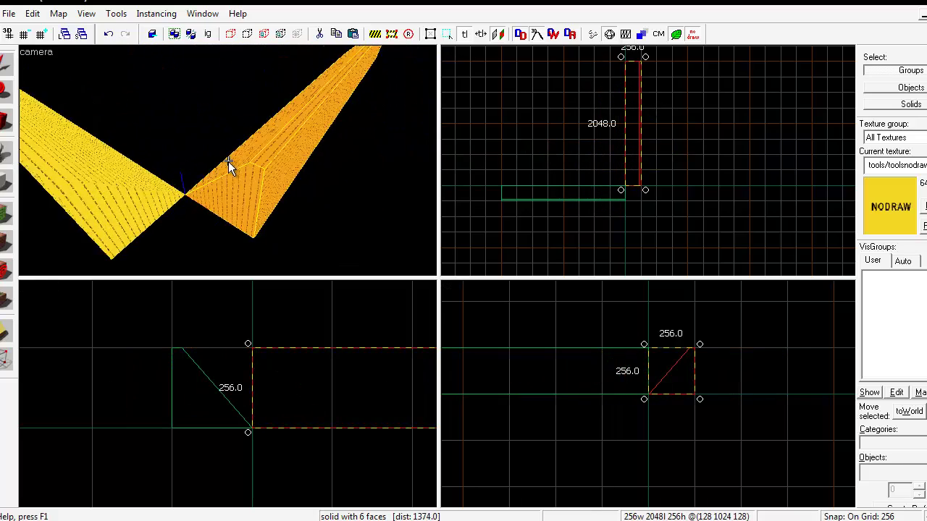
- Select both sloped blocks together and examine the open corner between their ends
{"action": "left_click", "coordinate": [228, 162], "text": "ctrl"}
{"action": "key", "text": "a"}
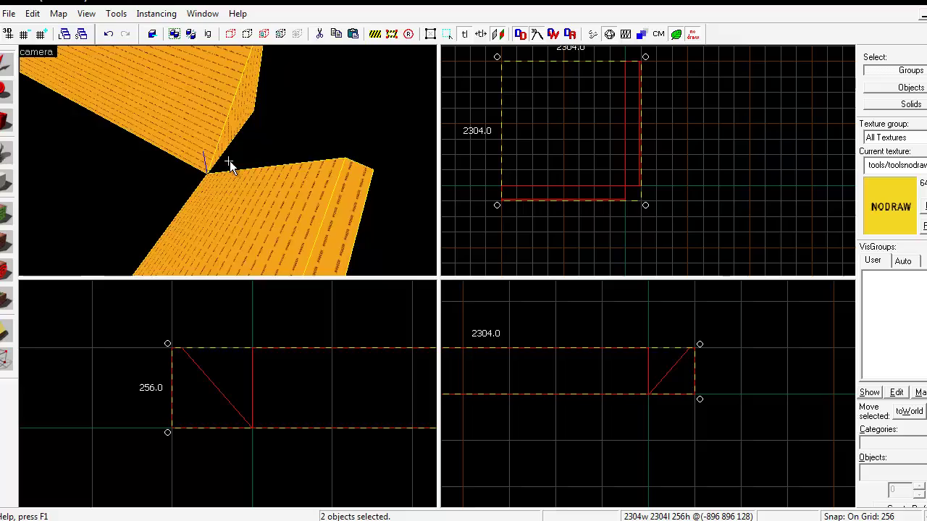
{"action": "key", "text": "d"}
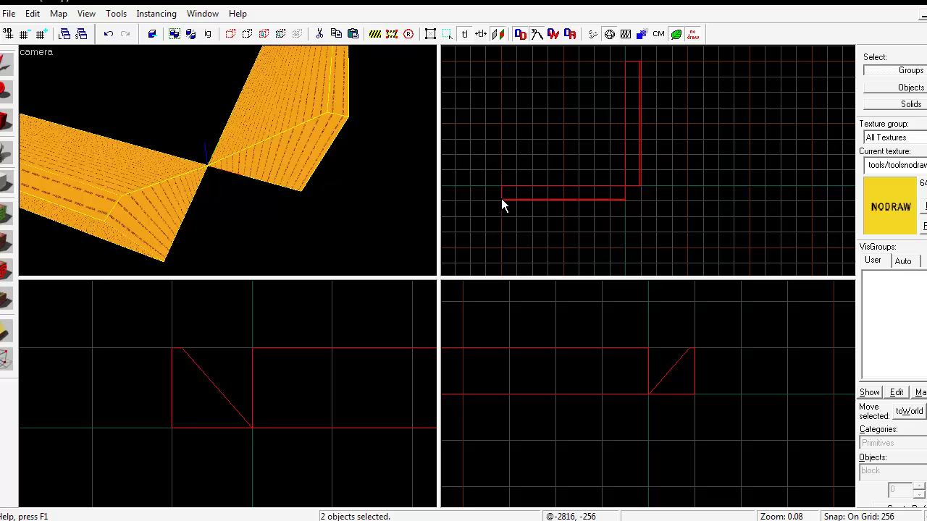
{"action": "scroll", "coordinate": [682, 204], "scroll_direction": "up", "scroll_amount": 3}
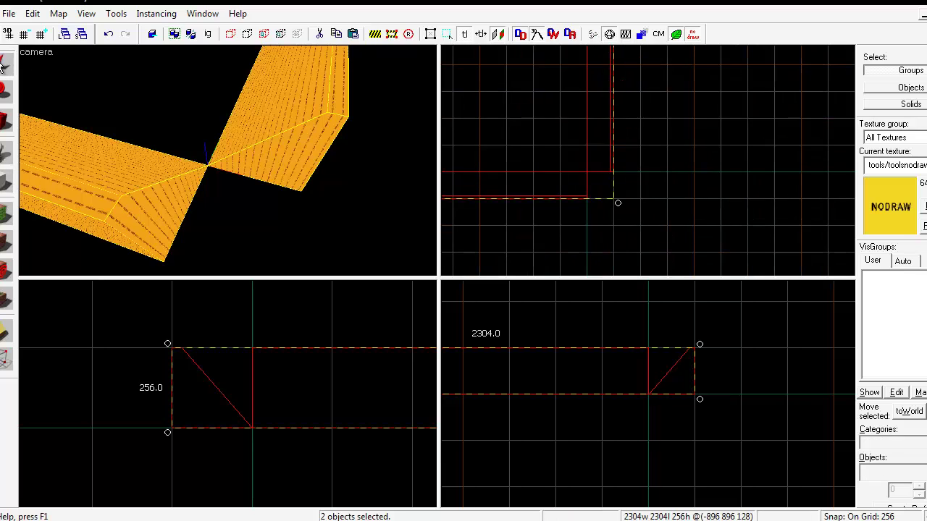
- Restore the map window to a smaller size, reopen the recent map dome_fix.vmf, and select the dome
{"action": "left_click", "coordinate": [926, 15]}
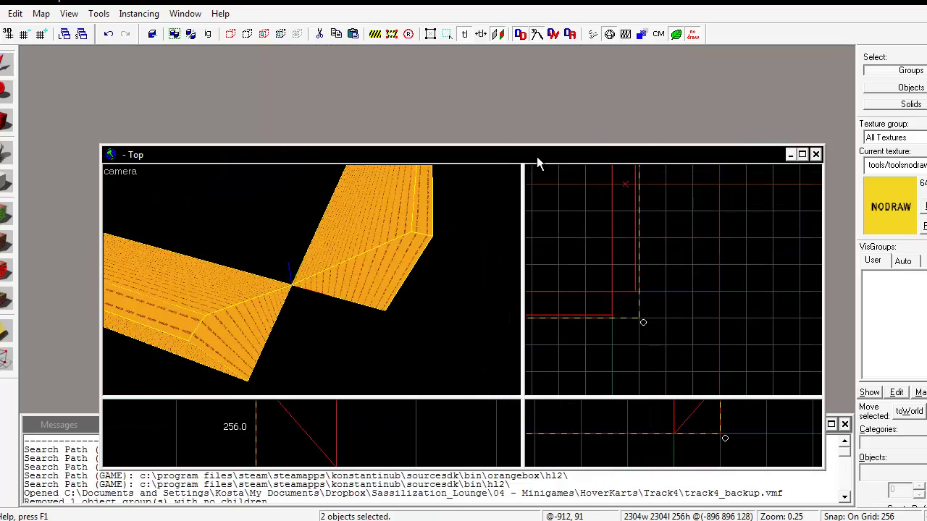
{"action": "left_click", "coordinate": [2, 13]}
{"action": "left_click", "coordinate": [42, 220]}
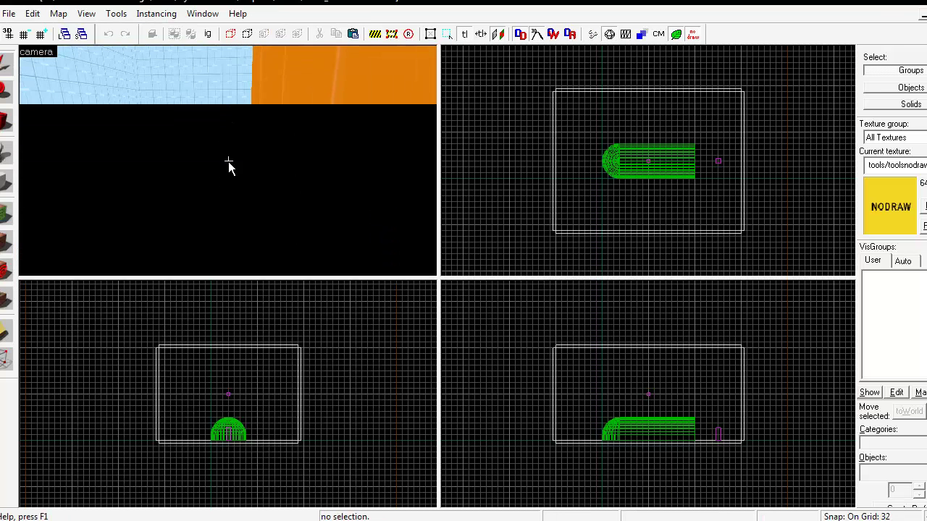
{"action": "left_click", "coordinate": [230, 165]}
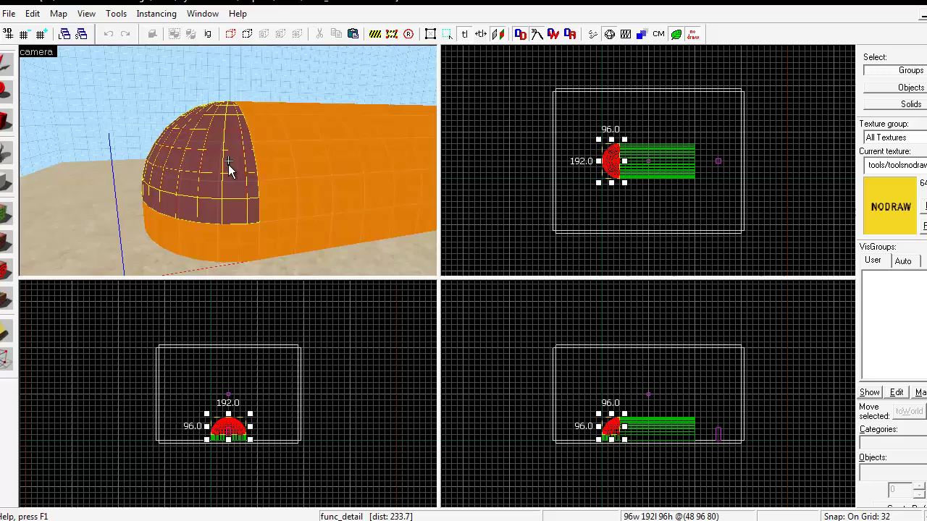
- Examine how the dome's curved surface joins the end of the orange tunnel, viewing it from outside and above
{"action": "key", "text": "s"}
{"action": "key", "text": "w"}
{"action": "key", "text": "s"}
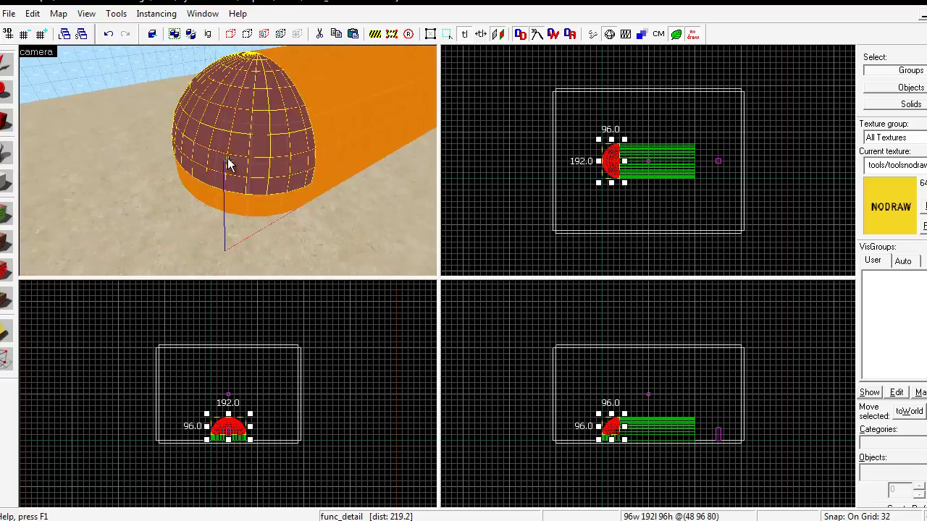
{"action": "key", "text": "d"}
{"action": "key", "text": "w"}
{"action": "key", "text": "s"}
{"action": "key", "text": "w"}
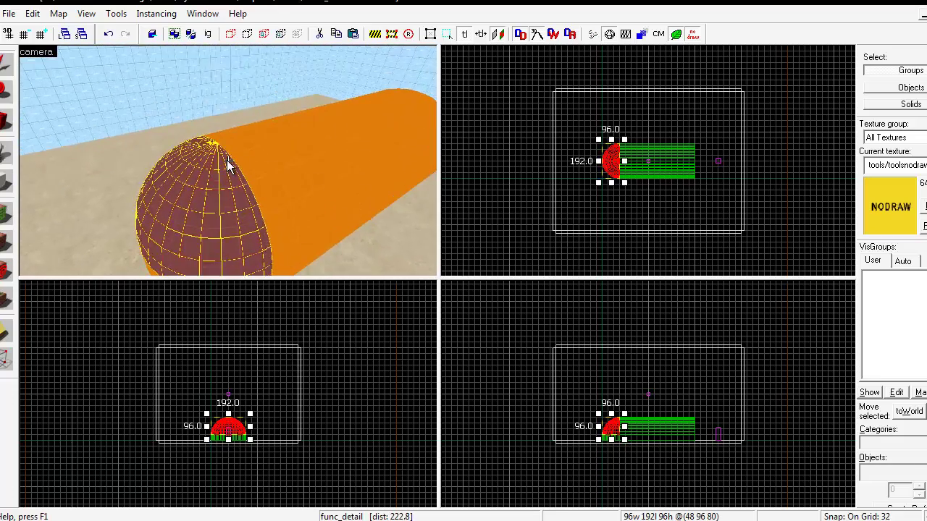
{"action": "key", "text": "Up"}
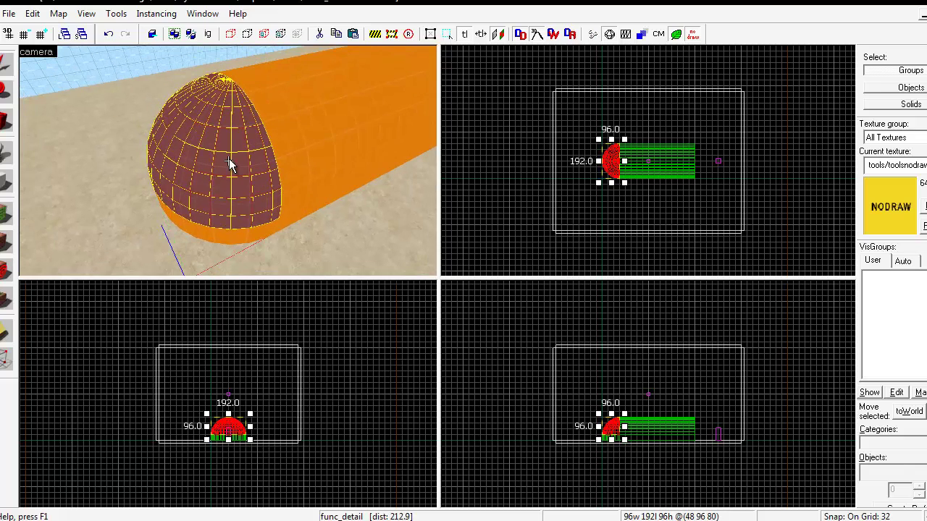
- Examine one solid wedge of the dome, reselect the whole dome group, and inspect its curved surface from different angles
{"action": "left_click", "coordinate": [235, 92]}
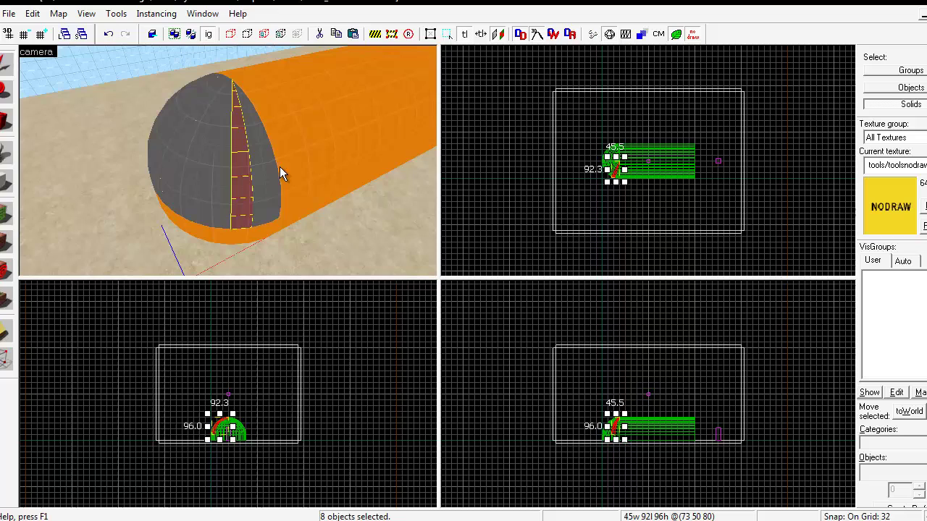
{"action": "key", "text": "ctrl+w"}
{"action": "left_click", "coordinate": [208, 186]}
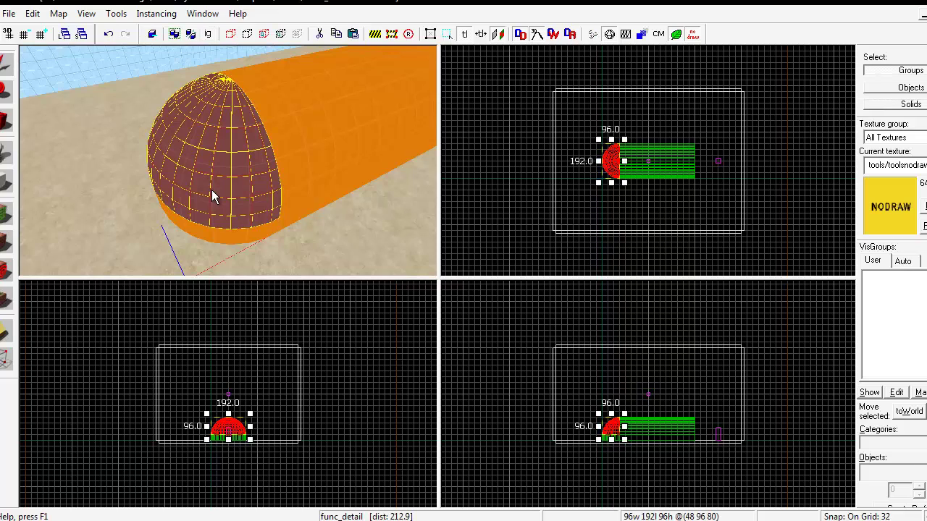
{"action": "key", "text": "z"}
{"action": "key", "text": "a"}
{"action": "key", "text": "d"}
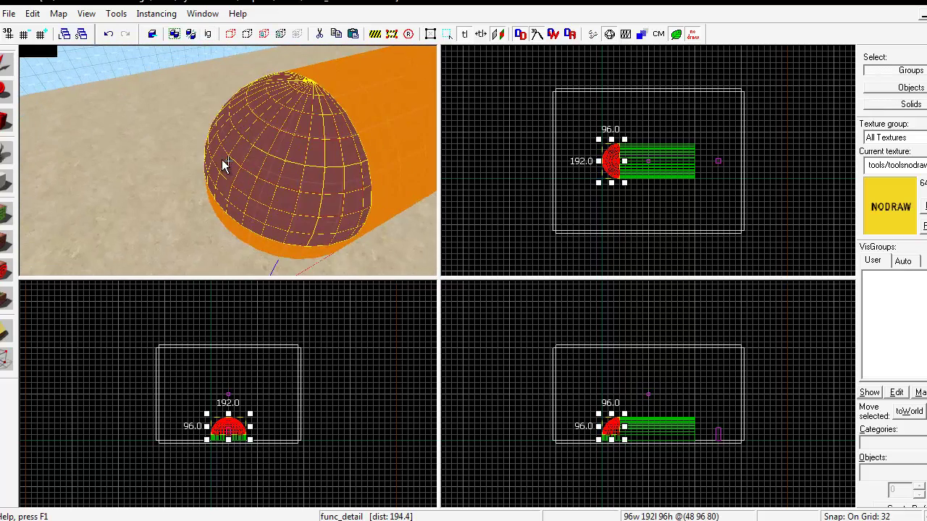
{"action": "key", "text": "z"}
{"action": "key", "text": "a"}
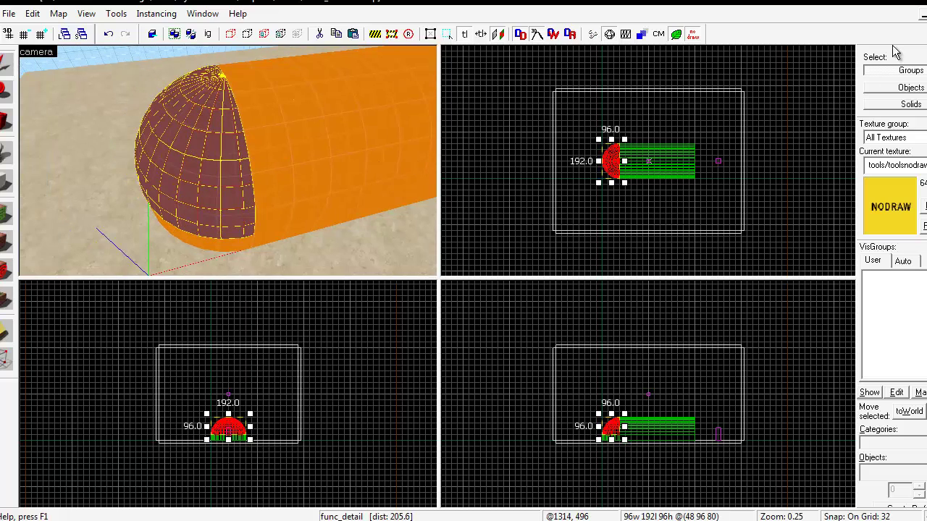
- Restore dome_fix.vmf to a smaller window, return to the maximized map with the perpendicular sloped blocks, and select the horizontal one
{"action": "left_click", "coordinate": [926, 14]}
{"action": "left_click", "coordinate": [906, 13]}
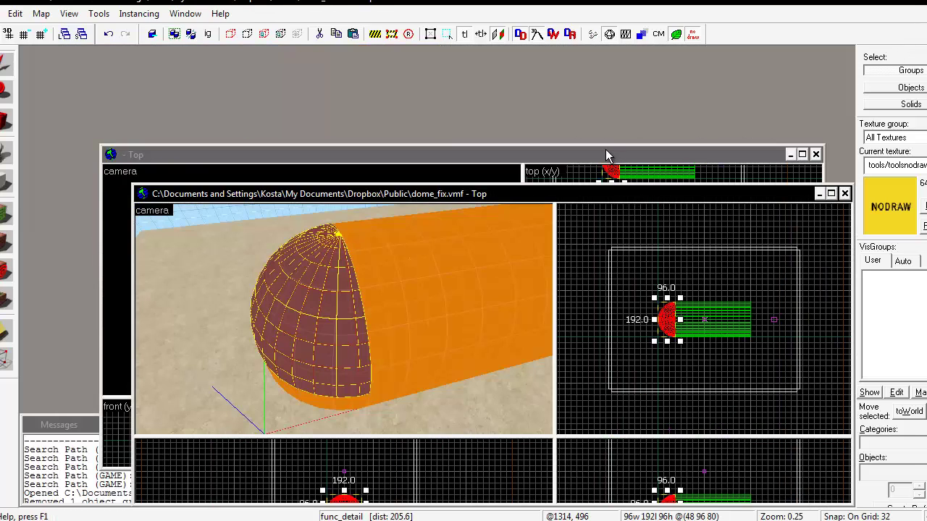
{"action": "double_click", "coordinate": [604, 152]}
{"action": "left_click", "coordinate": [94, 169]}
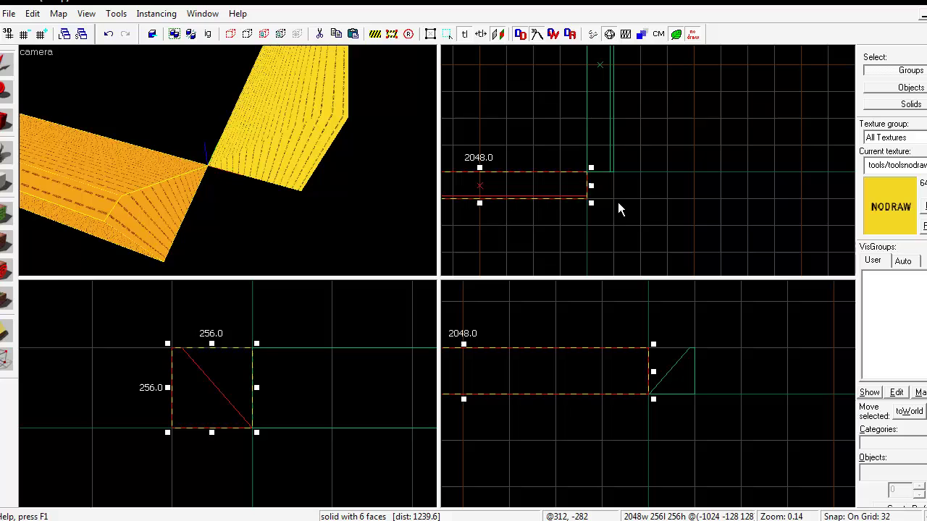
- Copy the horizontal sloped block to just below and beyond the open corner, and shorten the copy to 256 units
{"action": "mouse_move", "coordinate": [565, 189]}
{"action": "left_mouse_down"}
{"action": "mouse_move", "coordinate": [573, 211]}
{"action": "mouse_move", "coordinate": [592, 215]}
{"action": "left_mouse_up"}
{"action": "scroll", "coordinate": [640, 210], "scroll_direction": "down", "scroll_amount": 3}
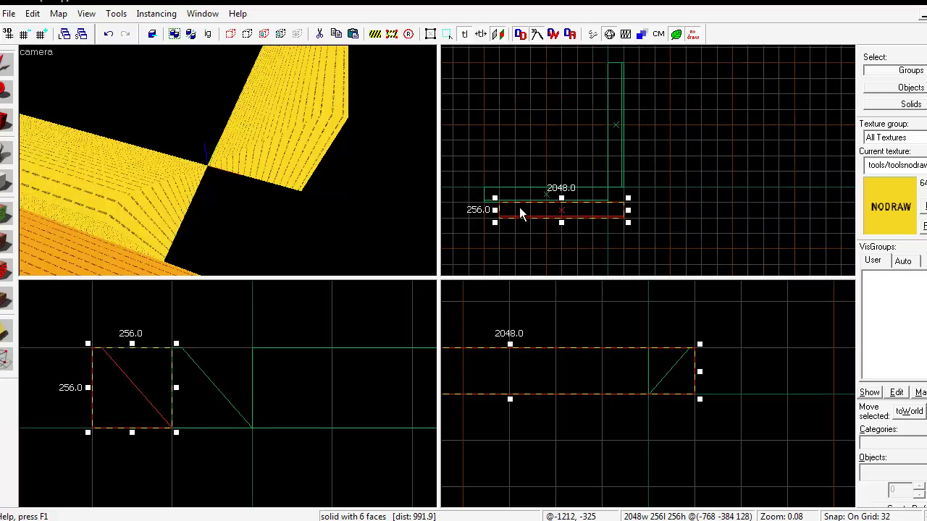
{"action": "scroll", "coordinate": [509, 208], "scroll_direction": "up", "scroll_amount": 2}
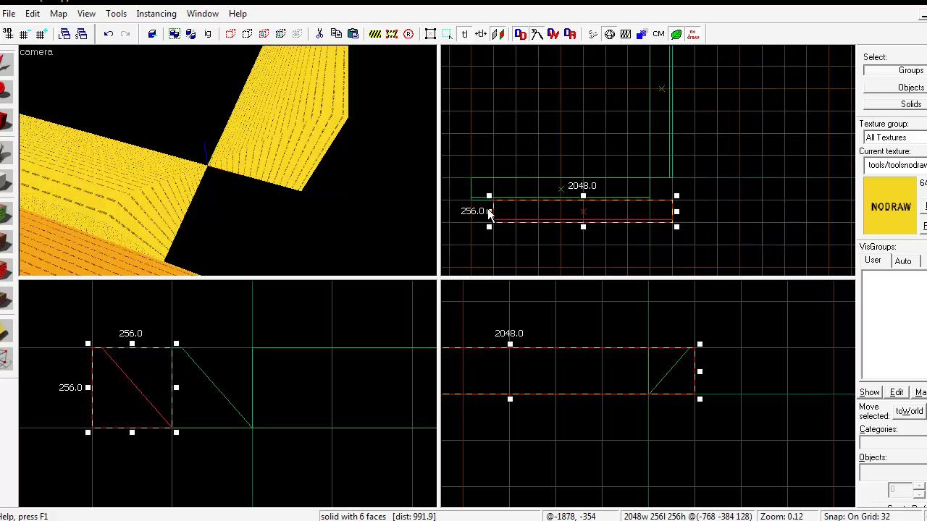
{"action": "left_click_drag", "start_coordinate": [511, 214], "coordinate": [641, 213]}
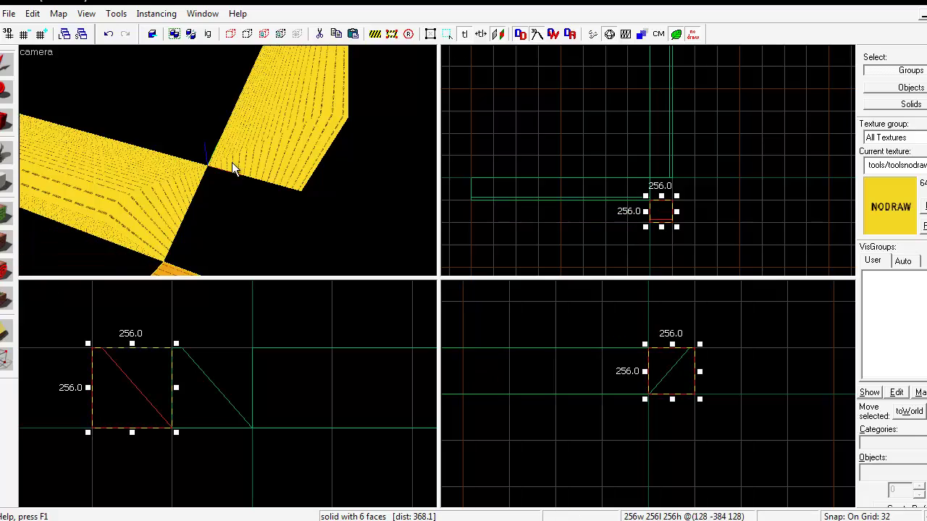
{"action": "key", "text": "s"}
{"action": "key", "text": "w"}
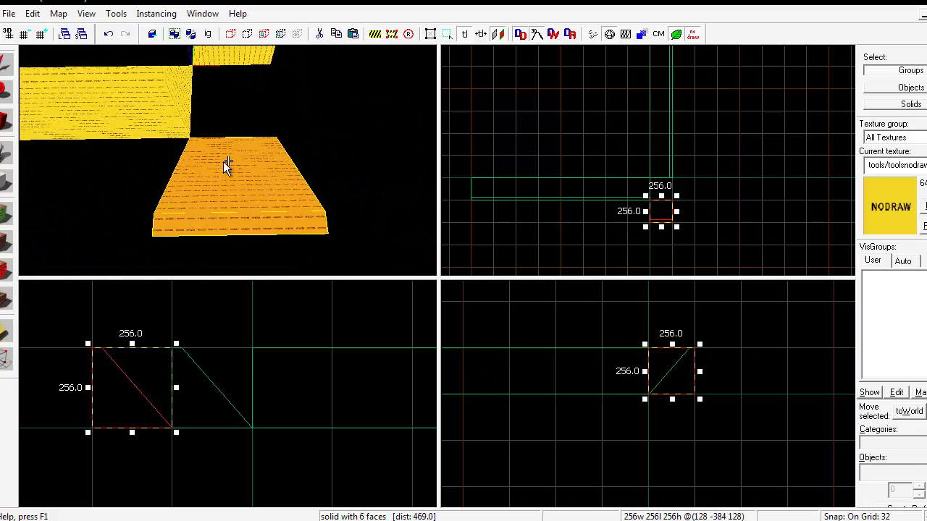
{"action": "key", "text": "a"}
{"action": "key", "text": "d"}
{"action": "key", "text": "z"}
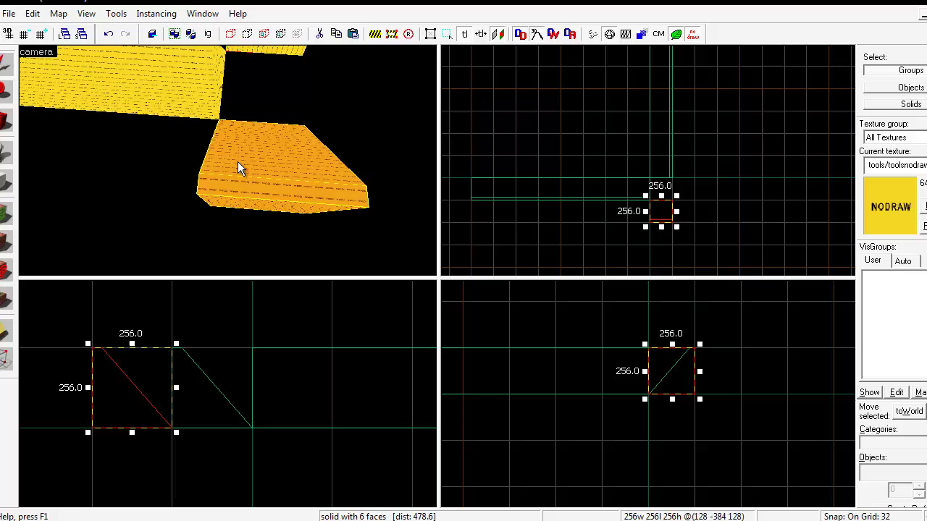
{"action": "scroll", "coordinate": [659, 219], "scroll_direction": "up", "scroll_amount": 4}
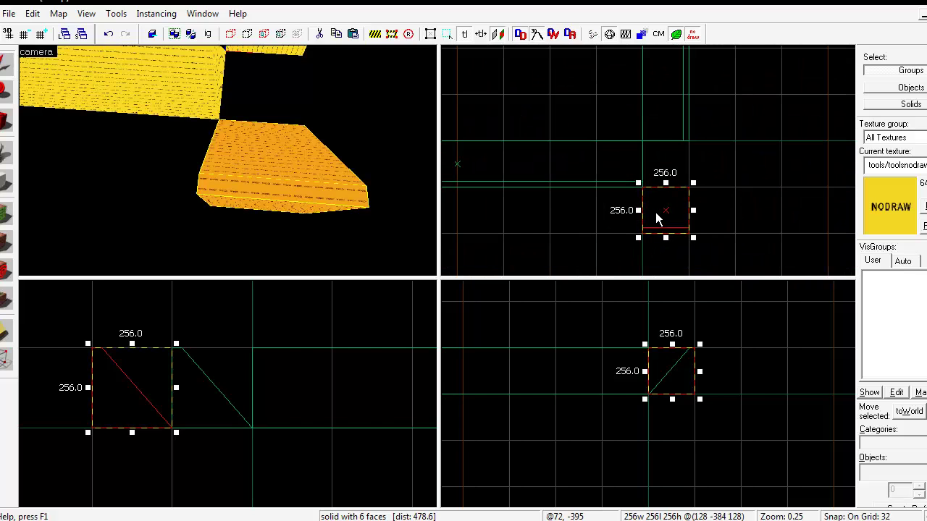
- Try rotating the short sloped block 45 degrees around the Z axis about its own center, and undo the rotation
{"action": "key", "text": "]"}
{"action": "scroll", "coordinate": [664, 196], "scroll_direction": "up", "scroll_amount": 2}
{"action": "scroll", "coordinate": [665, 189], "scroll_direction": "down", "scroll_amount": 2}
{"action": "scroll", "coordinate": [669, 199], "scroll_direction": "up", "scroll_amount": 3}
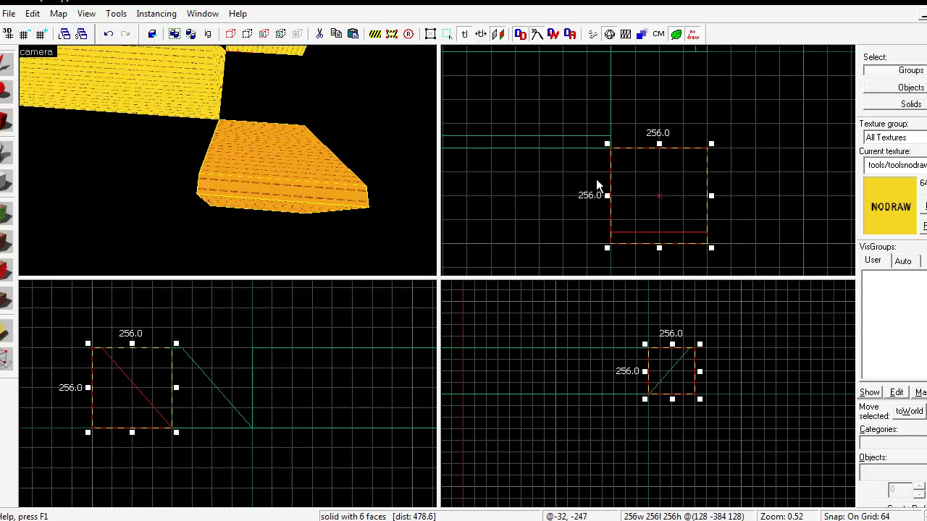
{"action": "scroll", "coordinate": [596, 185], "scroll_direction": "down", "scroll_amount": 1}
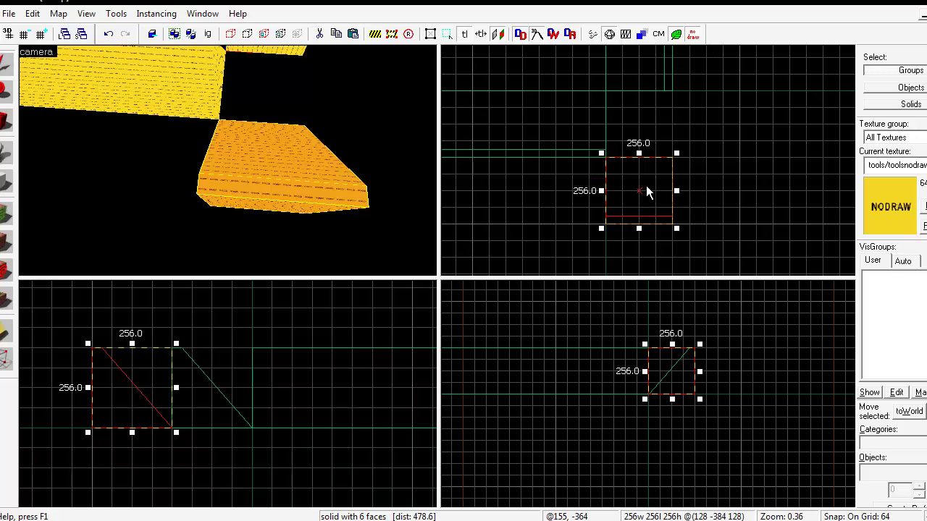
{"action": "key", "text": "ctrl+m"}
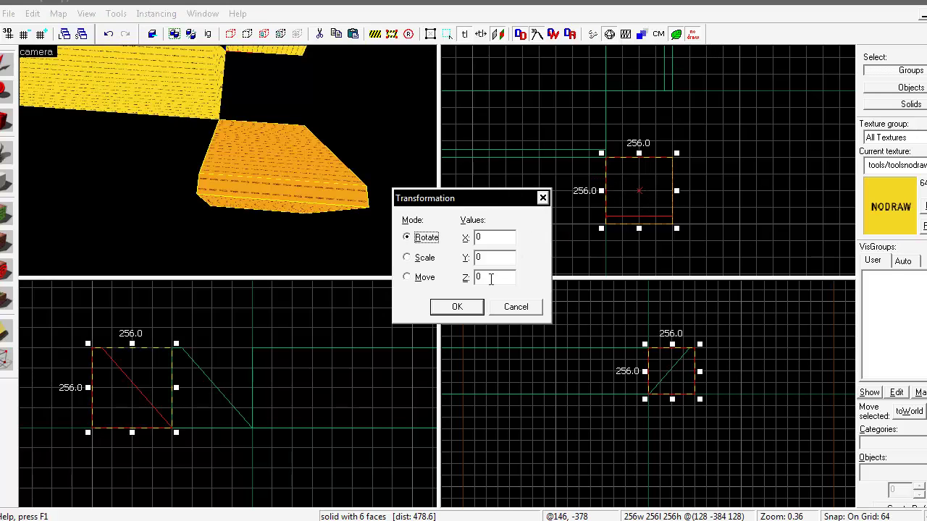
{"action": "type", "text": "45"}
{"action": "left_click", "coordinate": [467, 307]}
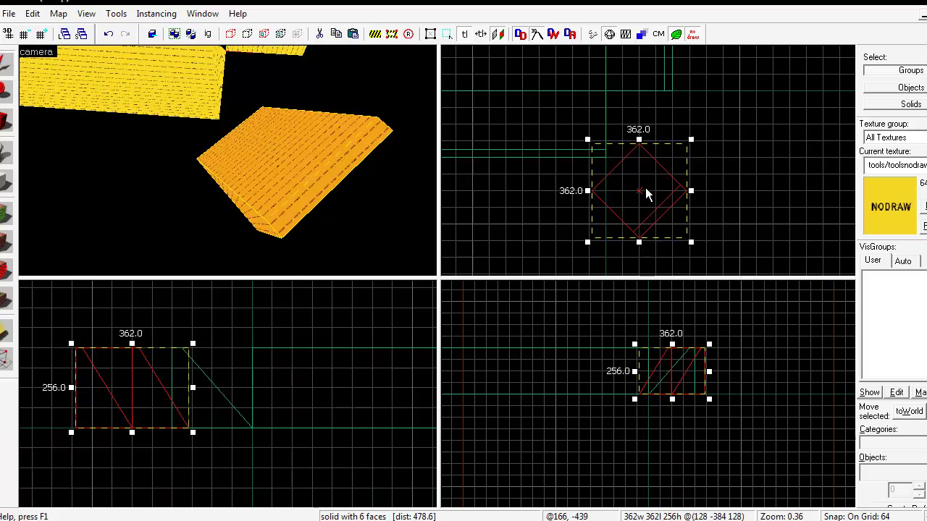
{"action": "key", "text": "ctrl+z"}
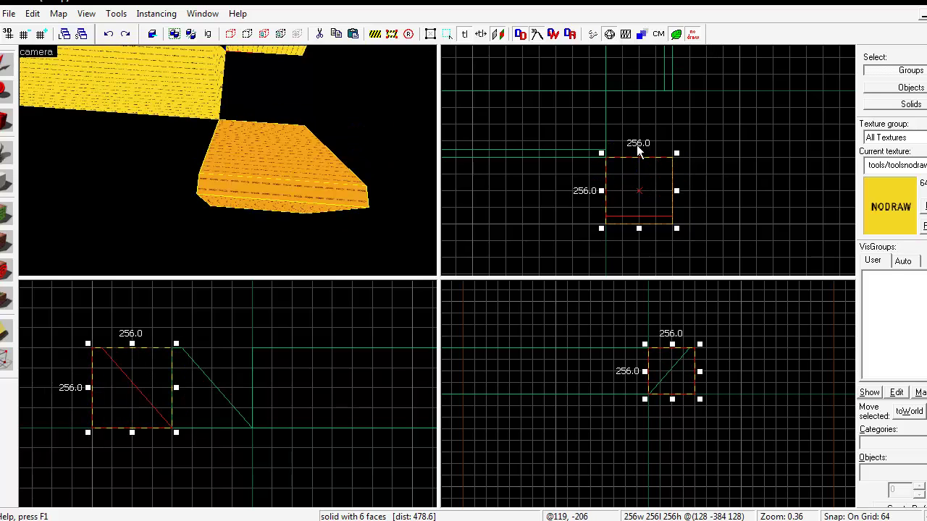
- Outline a new 1024 by 1024 by 256 block around the short sloped block in plan and lower it directly beneath the sloped blocks
{"action": "scroll", "coordinate": [584, 161], "scroll_direction": "up", "scroll_amount": 5}
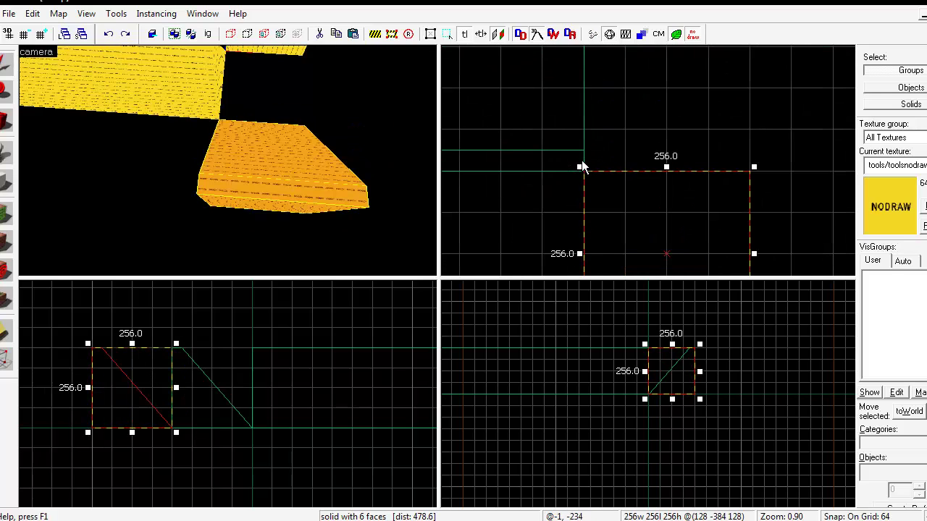
{"action": "scroll", "coordinate": [557, 134], "scroll_direction": "down", "scroll_amount": 5}
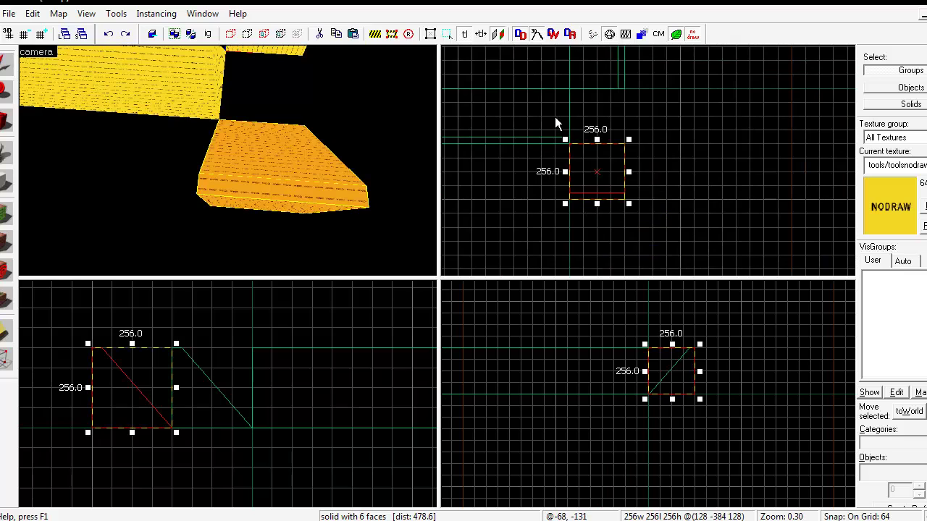
{"action": "left_click", "coordinate": [4, 181]}
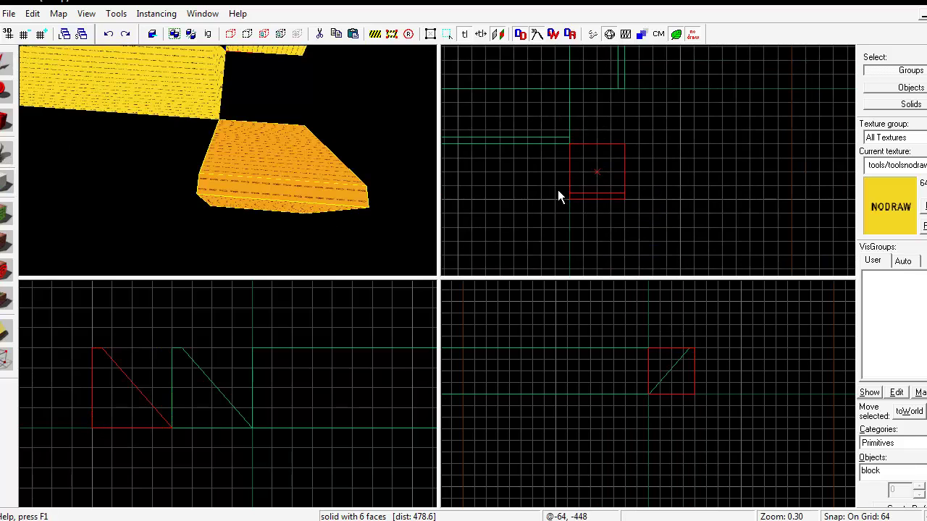
{"action": "key", "text": "bracketright"}
{"action": "key", "text": "bracketright"}
{"action": "key", "text": "bracketright"}
{"action": "scroll", "coordinate": [573, 178], "scroll_direction": "down", "scroll_amount": 4}
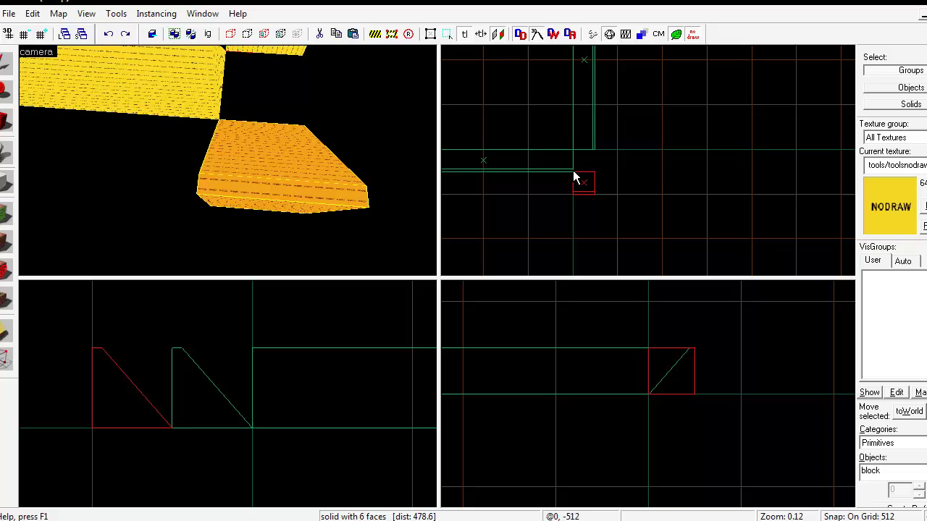
{"action": "left_click_drag", "start_coordinate": [545, 154], "coordinate": [621, 238]}
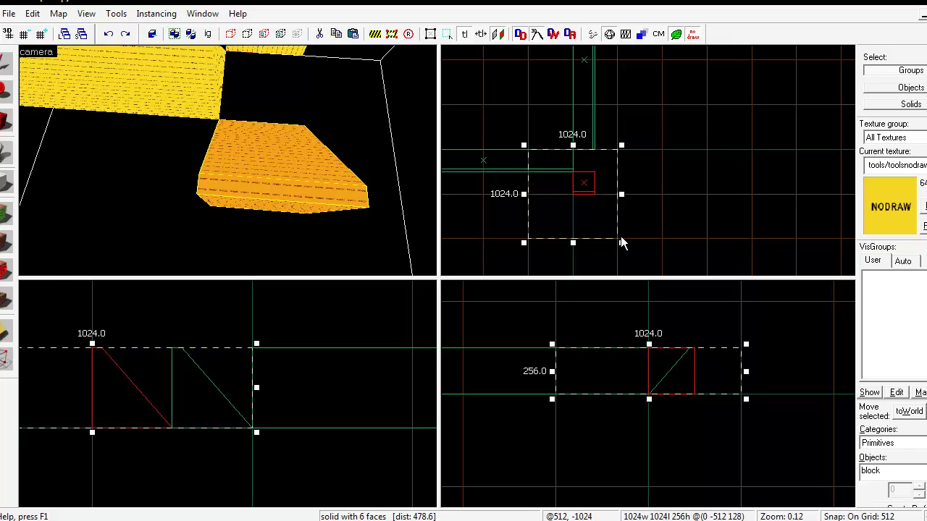
{"action": "left_click_drag", "start_coordinate": [666, 380], "coordinate": [670, 404]}
{"action": "key", "text": "bracketleft"}
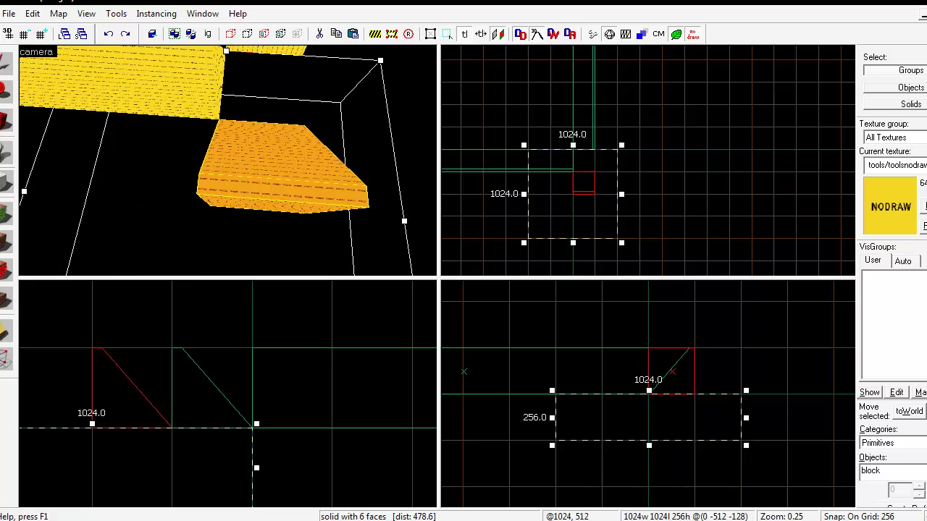
- Set the current texture to tools/toolstrigger and create the outlined 1024-unit block
{"action": "left_click", "coordinate": [492, 161]}
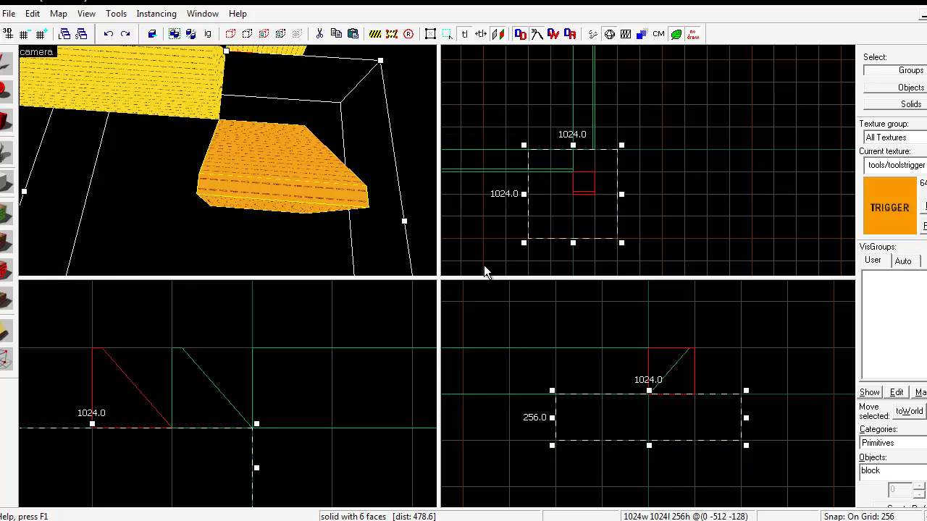
{"action": "key", "text": "Return"}
{"action": "key", "text": "z"}
{"action": "key", "text": "a"}
{"action": "key", "text": "z"}
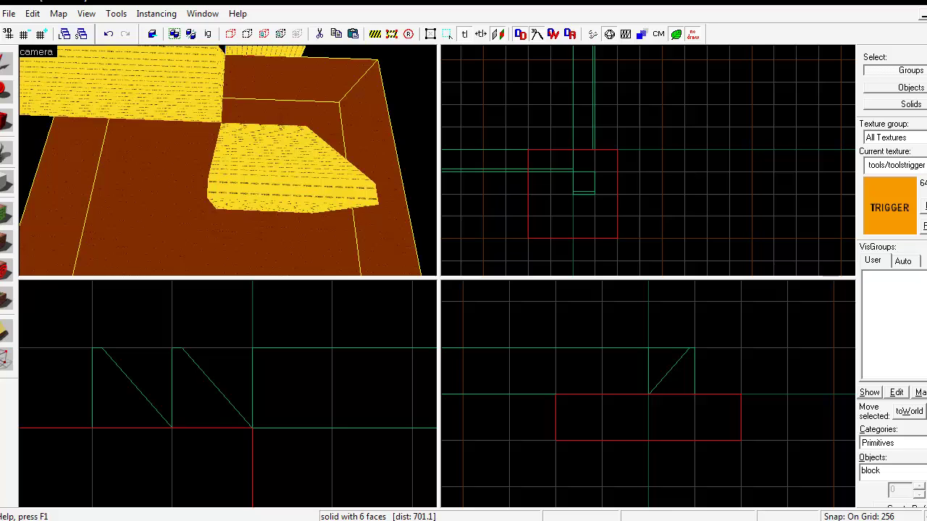
- With the grid at 128, move the trigger block so its center sits at the midpoint of the short sloped block's low edge
{"action": "left_click", "coordinate": [3, 64]}
{"action": "scroll", "coordinate": [566, 190], "scroll_direction": "up", "scroll_amount": 4}
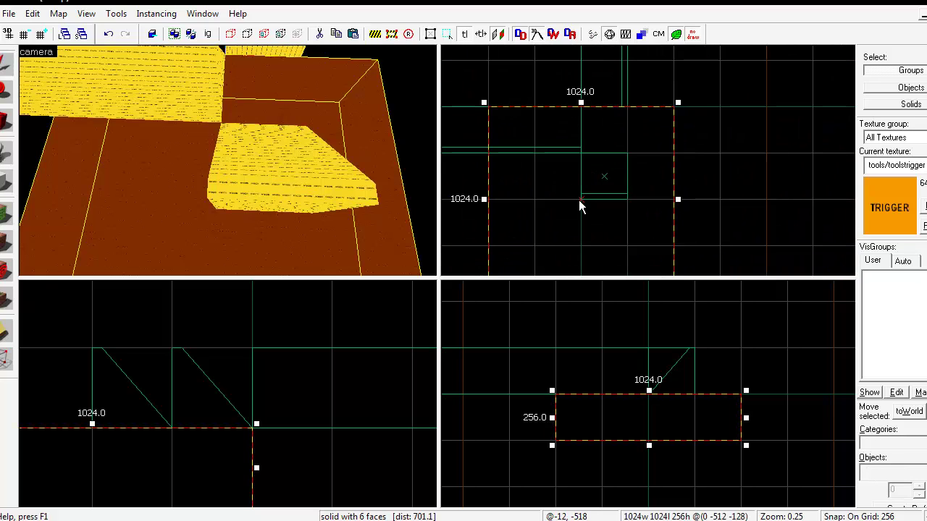
{"action": "scroll", "coordinate": [587, 200], "scroll_direction": "up", "scroll_amount": 3}
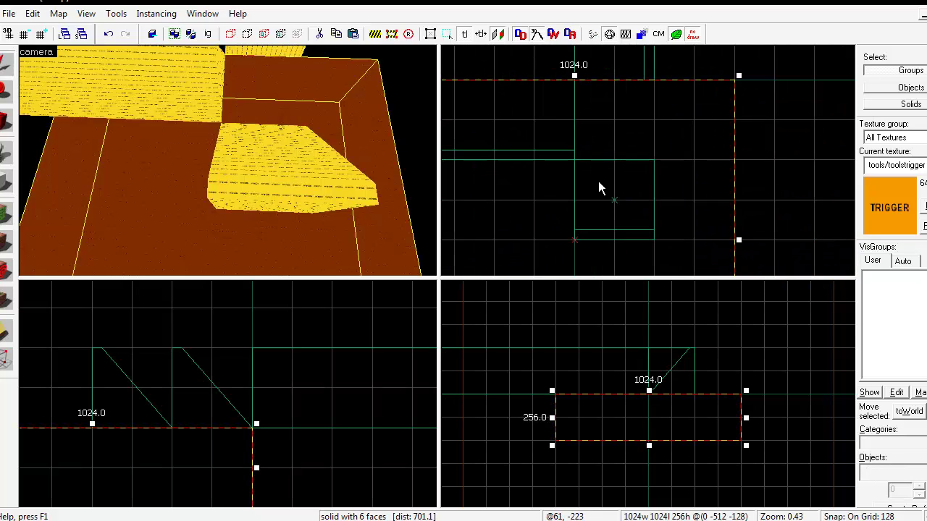
{"action": "scroll", "coordinate": [573, 212], "scroll_direction": "down", "scroll_amount": 2}
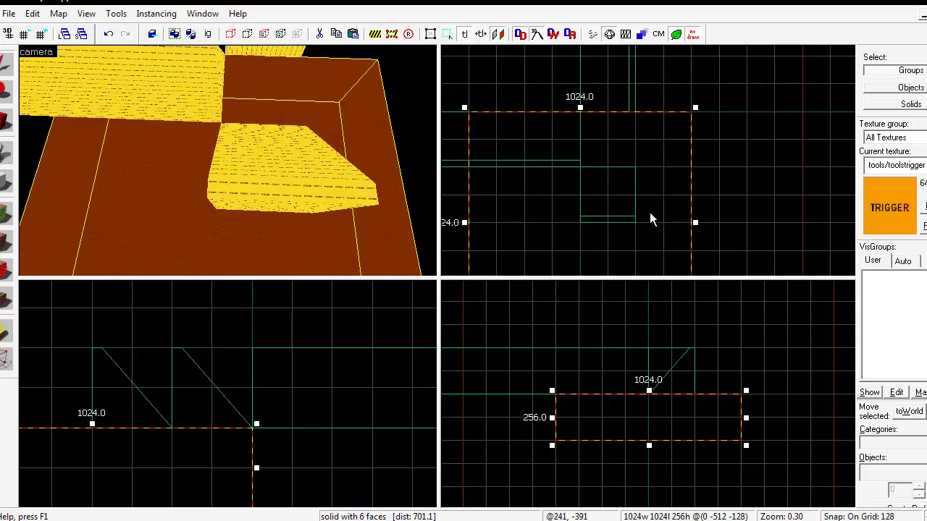
{"action": "left_click_drag", "start_coordinate": [603, 229], "coordinate": [616, 171]}
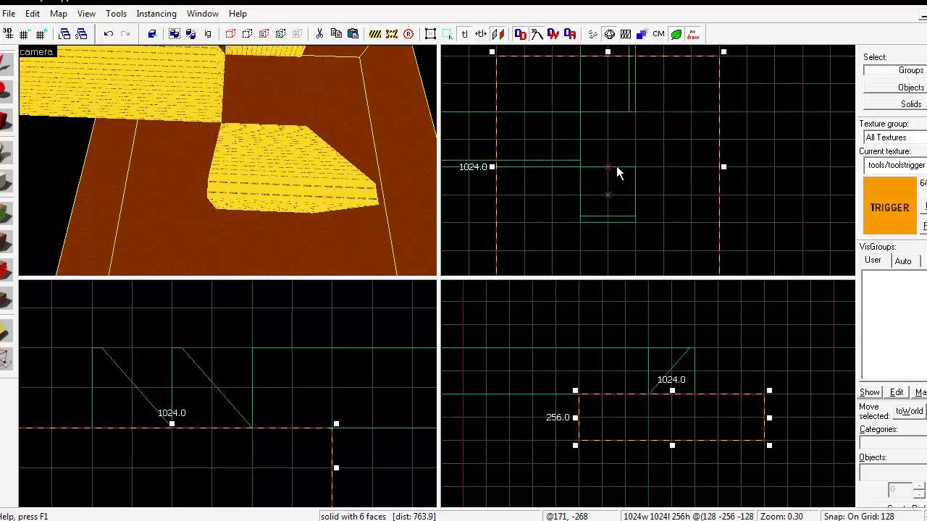
{"action": "scroll", "coordinate": [612, 181], "scroll_direction": "up", "scroll_amount": 5}
{"action": "scroll", "coordinate": [558, 176], "scroll_direction": "down", "scroll_amount": 3}
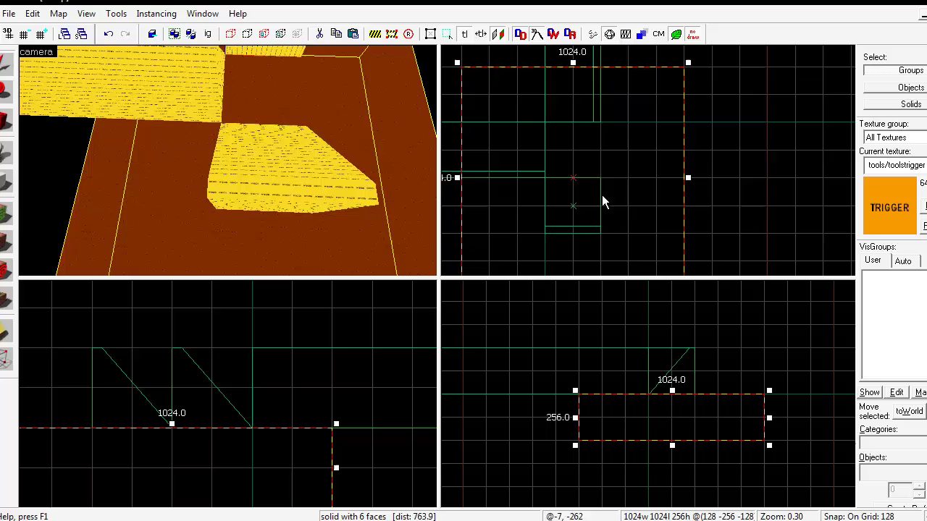
- Select the trigger block and the short sloped block together and rotate them 45 degrees around the Z axis
{"action": "left_click", "coordinate": [261, 159]}
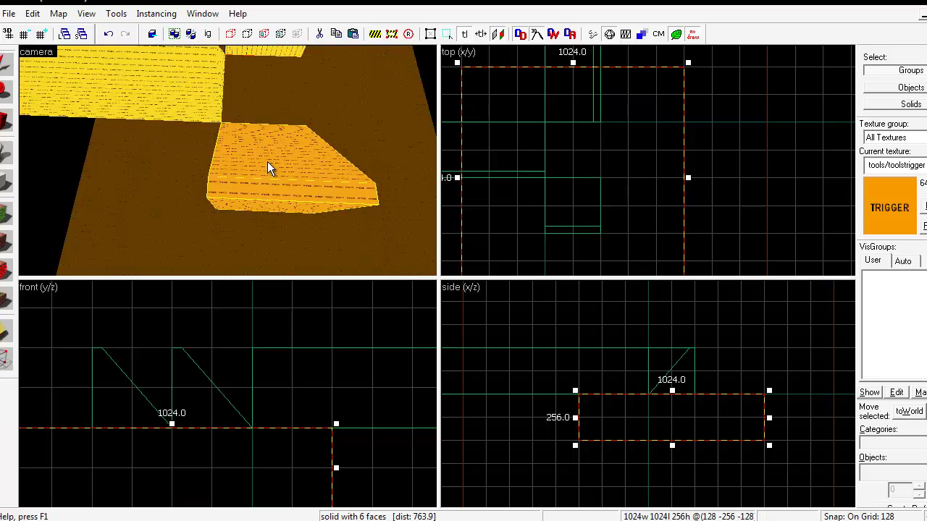
{"action": "left_click", "coordinate": [177, 194], "text": "ctrl"}
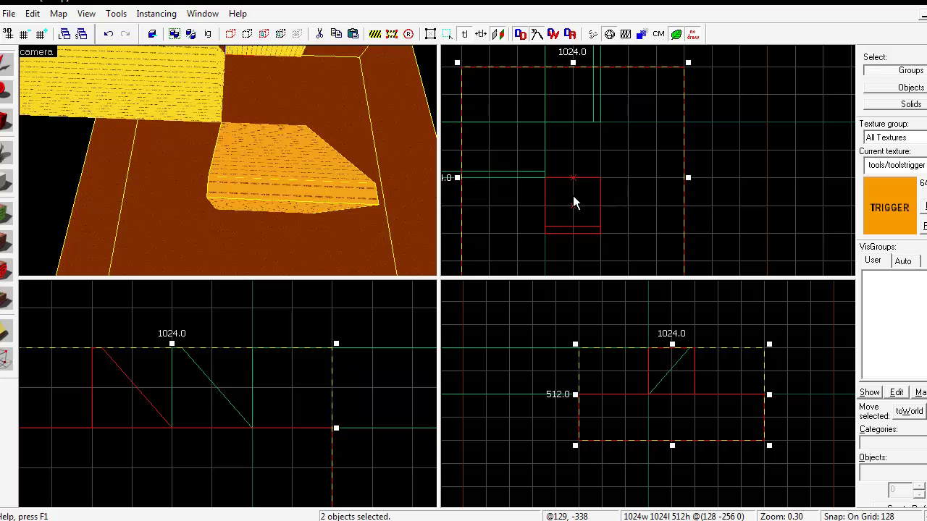
{"action": "key", "text": "ctrl+m"}
{"action": "double_click", "coordinate": [478, 277]}
{"action": "type", "text": "4"}
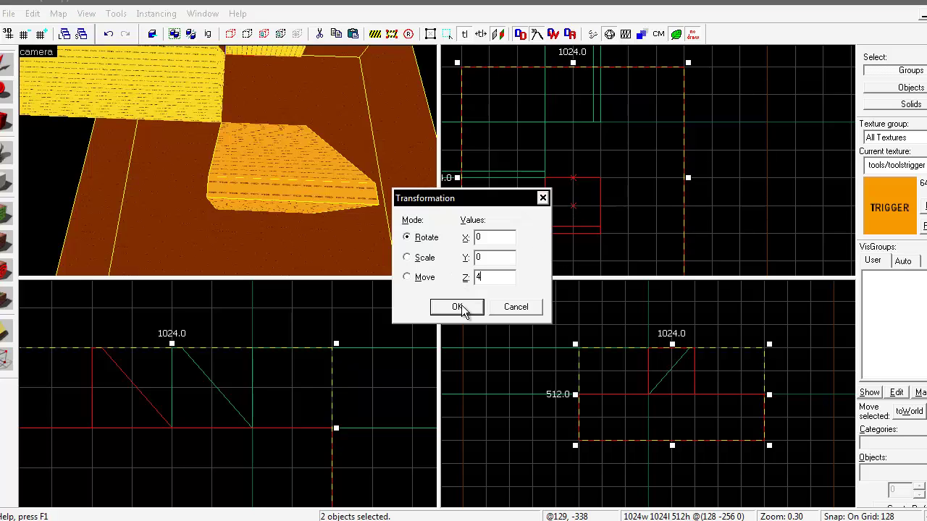
{"action": "type", "text": "5"}
{"action": "left_click", "coordinate": [457, 307]}
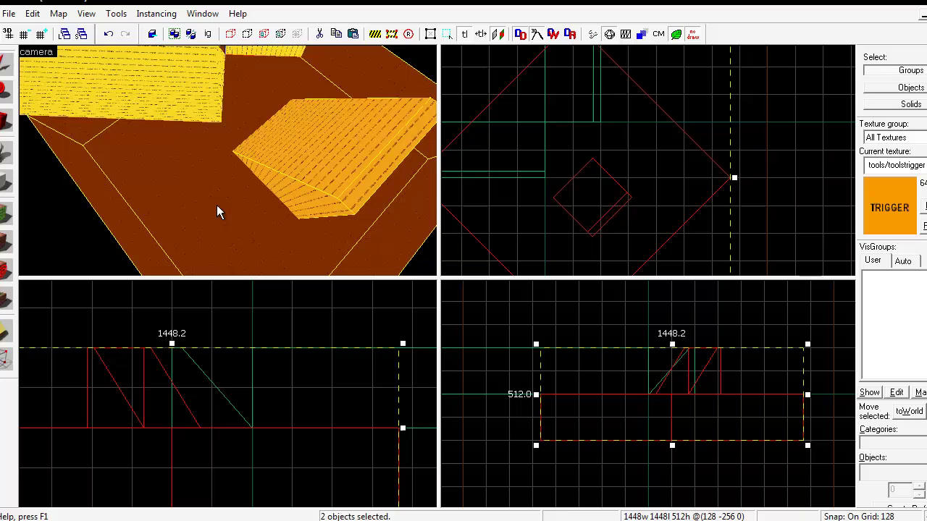
- Delete the trigger block and select the rotated short sloped block
{"action": "left_click", "coordinate": [578, 190]}
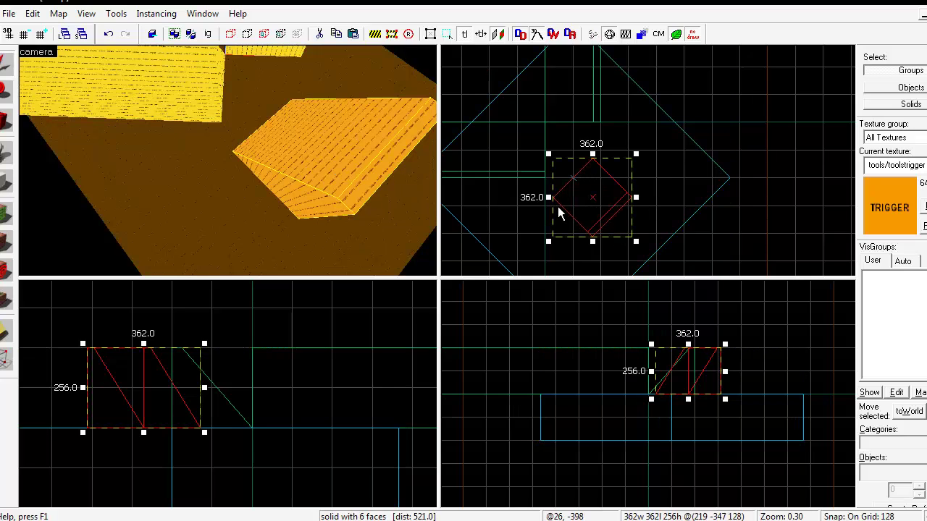
{"action": "left_click", "coordinate": [207, 149]}
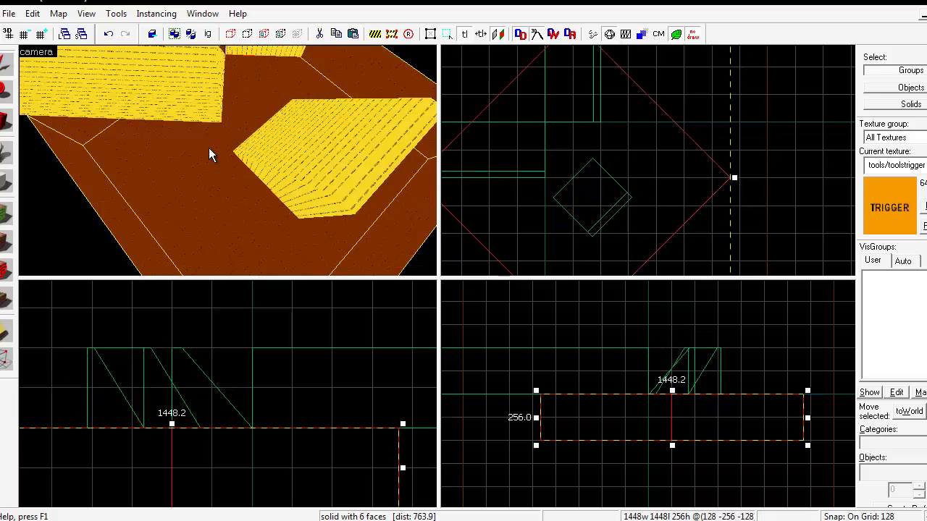
{"action": "key", "text": "Delete"}
{"action": "key", "text": "z"}
{"action": "key", "text": "s"}
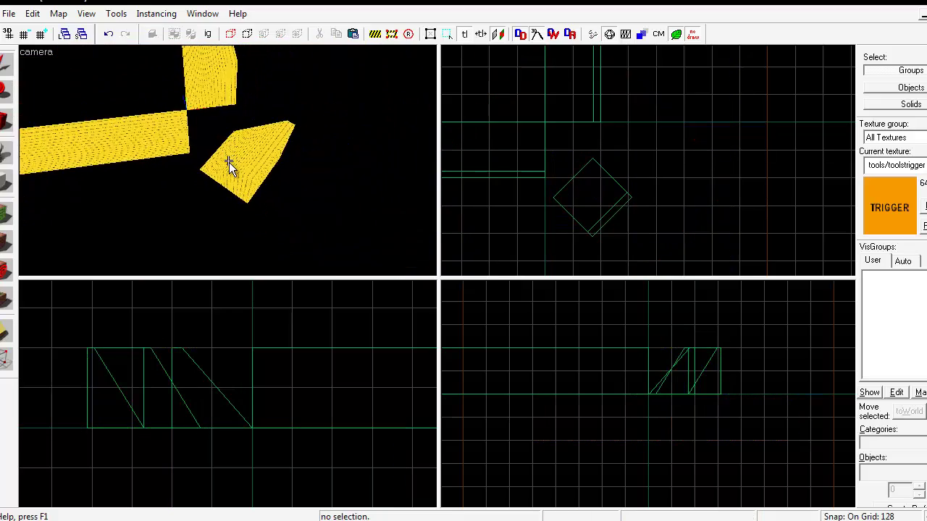
{"action": "left_click", "coordinate": [229, 160]}
{"action": "key", "text": "d"}
{"action": "key", "text": "a"}
{"action": "key", "text": "w"}
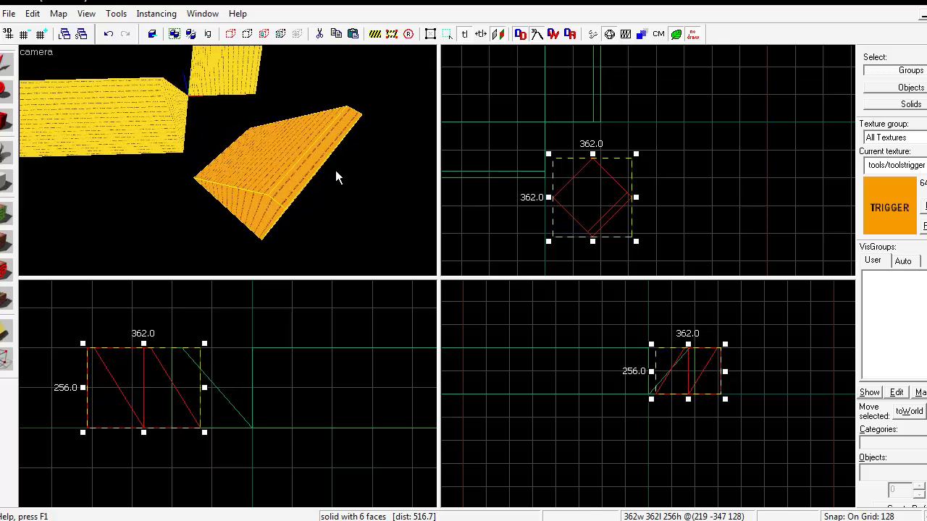
- Undo the trigger block's deletion and the 45-degree rotation of both blocks
{"action": "key", "text": "ctrl+z"}
{"action": "key", "text": "ctrl+z"}
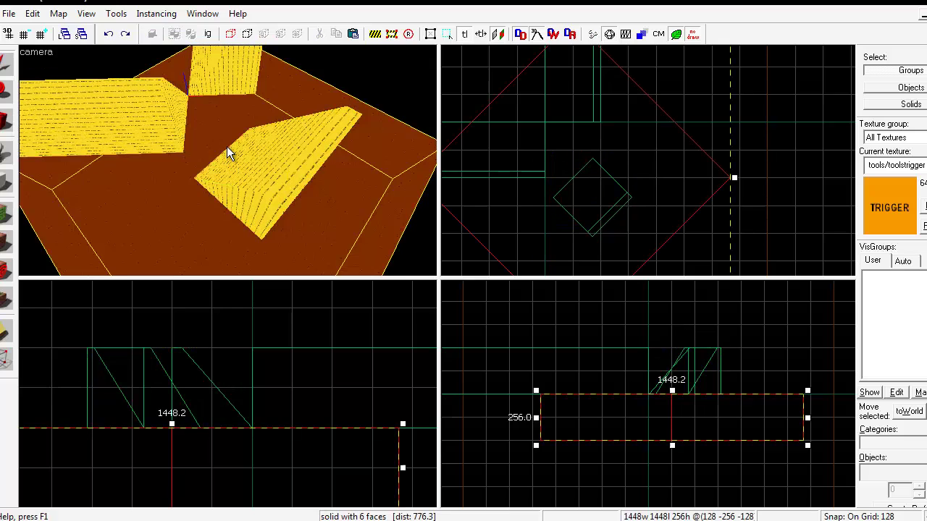
{"action": "key", "text": "ctrl+z"}
{"action": "key", "text": "ctrl+z"}
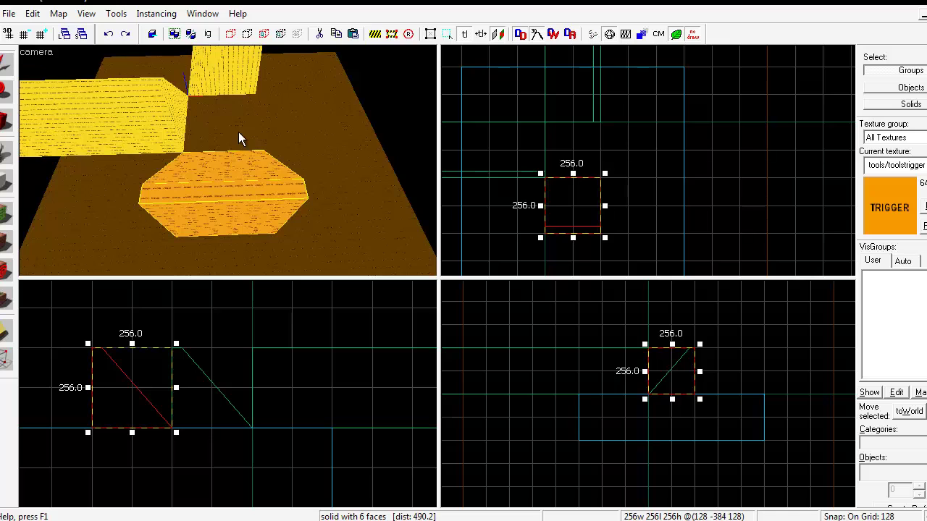
- Select the two long perpendicular sloped blocks and examine the corner gap between them
{"action": "left_click", "coordinate": [232, 145], "text": "ctrl"}
{"action": "left_click", "coordinate": [174, 114]}
{"action": "left_click", "coordinate": [202, 82], "text": "ctrl"}
{"action": "key", "text": "z"}
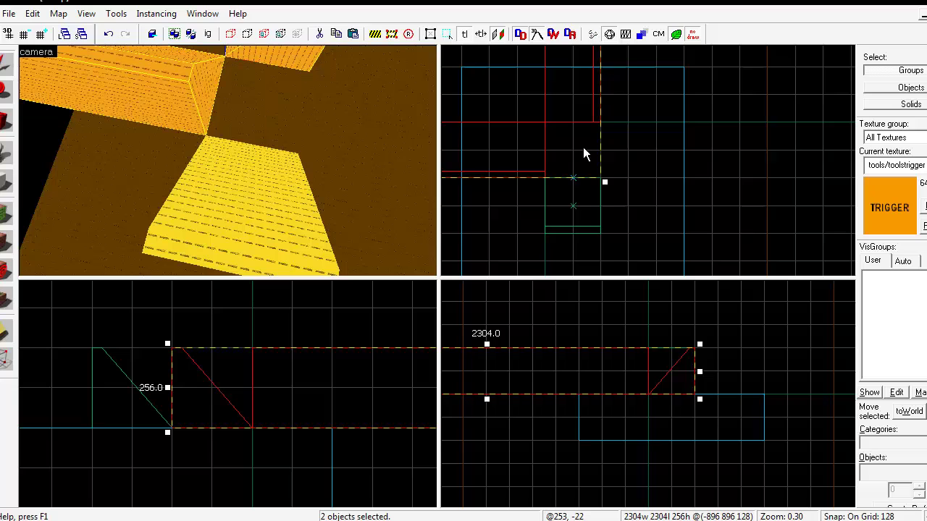
{"action": "key", "text": "z"}
{"action": "key", "text": "w"}
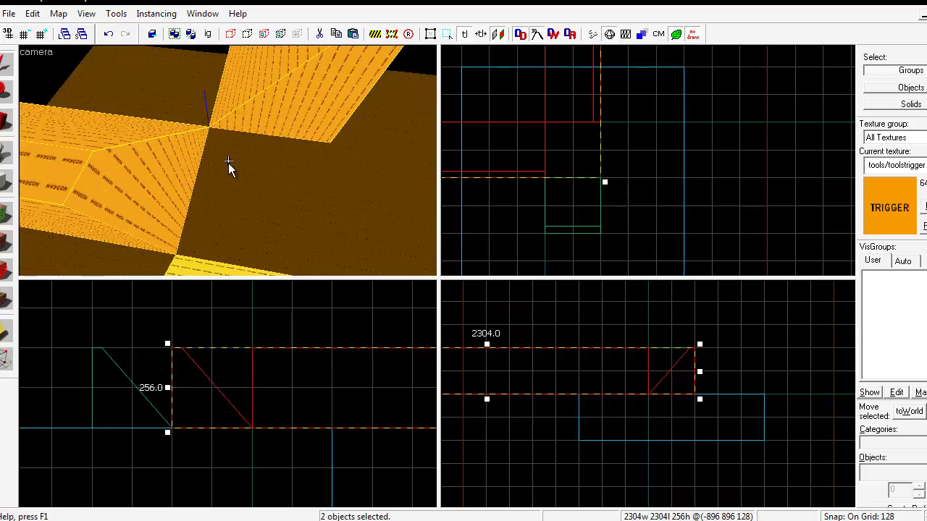
{"action": "key", "text": "s"}
{"action": "key", "text": "z"}
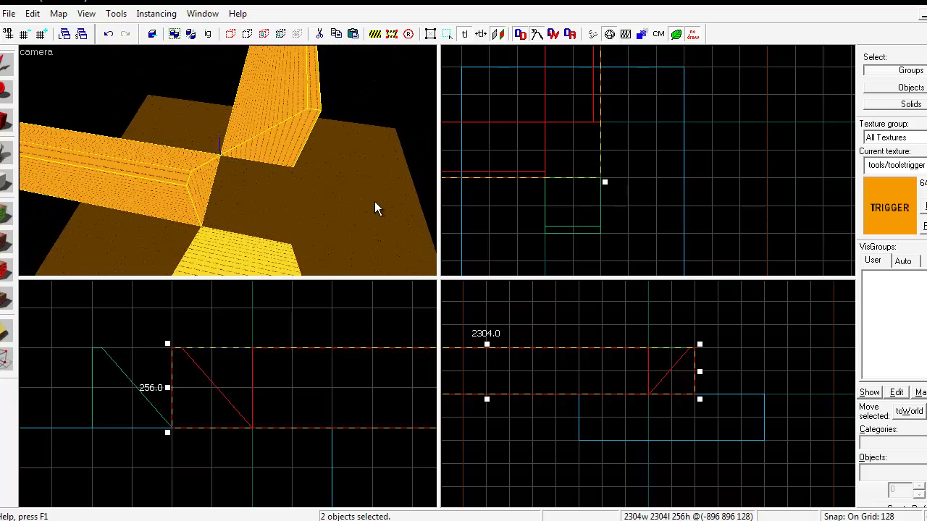
{"action": "scroll", "coordinate": [586, 196], "scroll_direction": "up", "scroll_amount": 3}
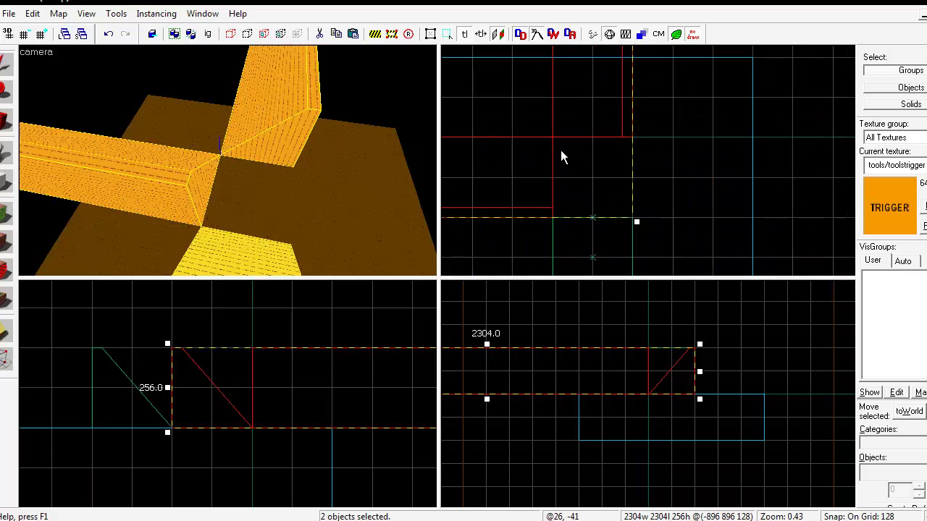
{"action": "scroll", "coordinate": [546, 201], "scroll_direction": "down", "scroll_amount": 2}
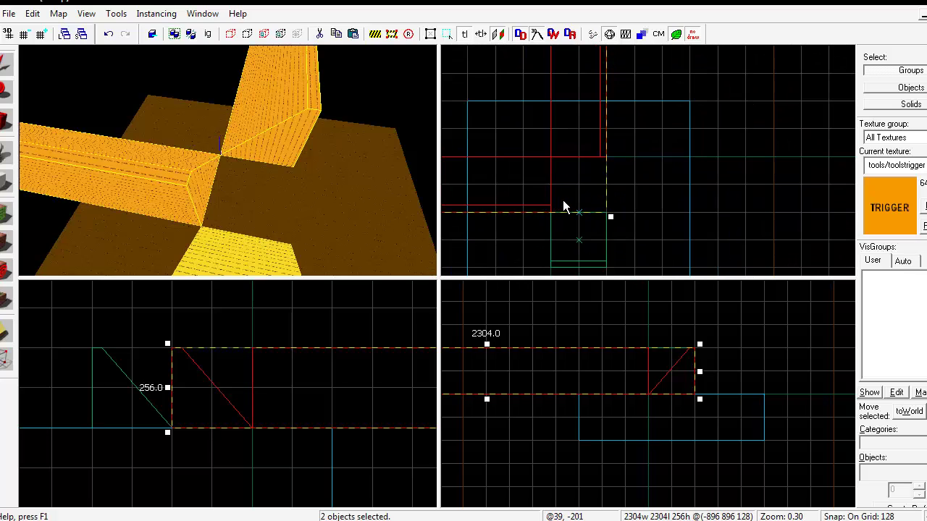
{"action": "left_click", "coordinate": [600, 191]}
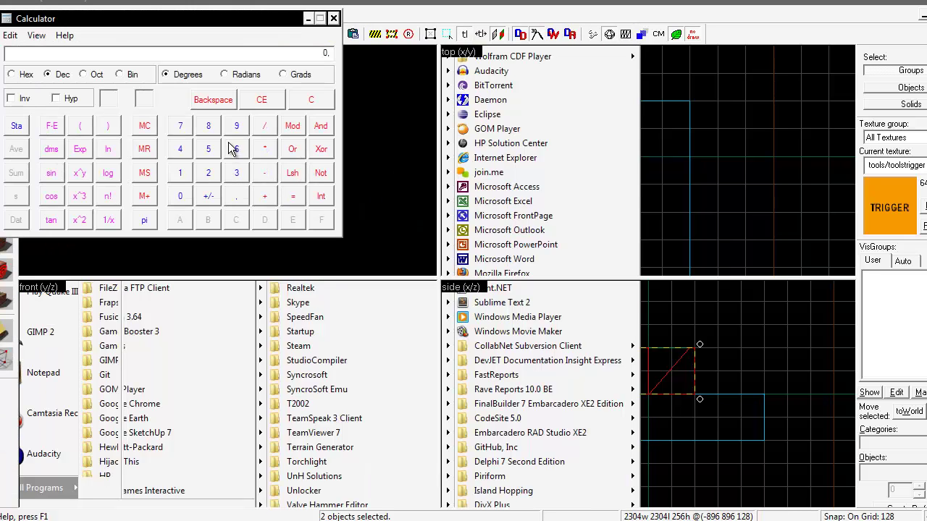
- In Calculator, divide 90 by 8 and return to the map
{"action": "left_click", "coordinate": [180, 197]}
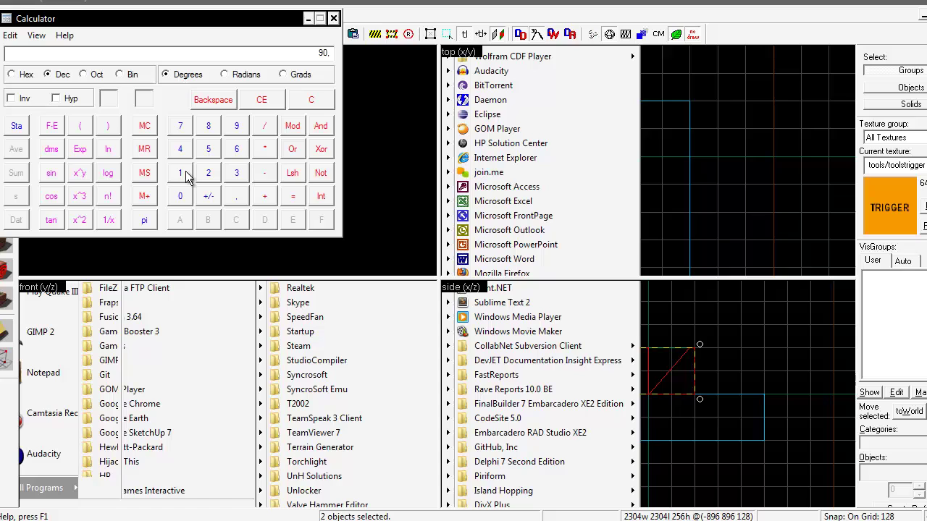
{"action": "left_click", "coordinate": [208, 126]}
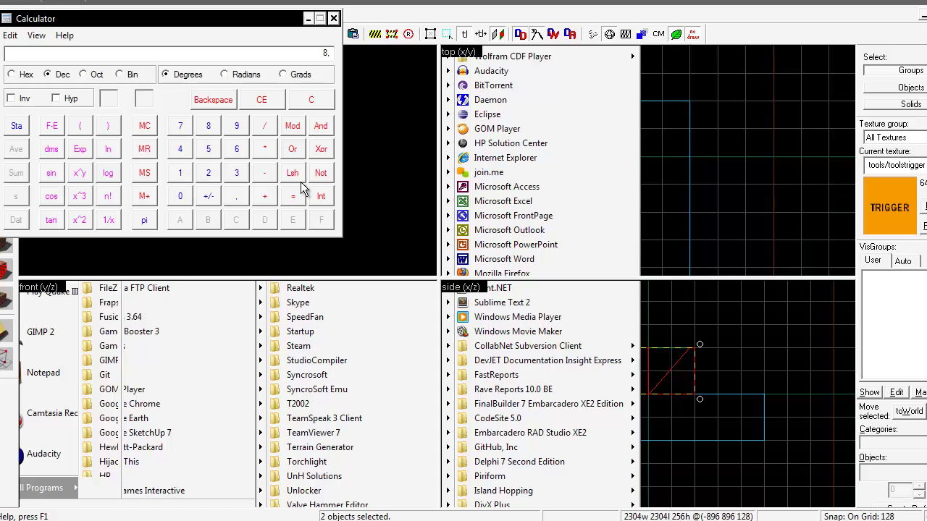
{"action": "left_click", "coordinate": [294, 200]}
{"action": "left_click", "coordinate": [428, 3]}
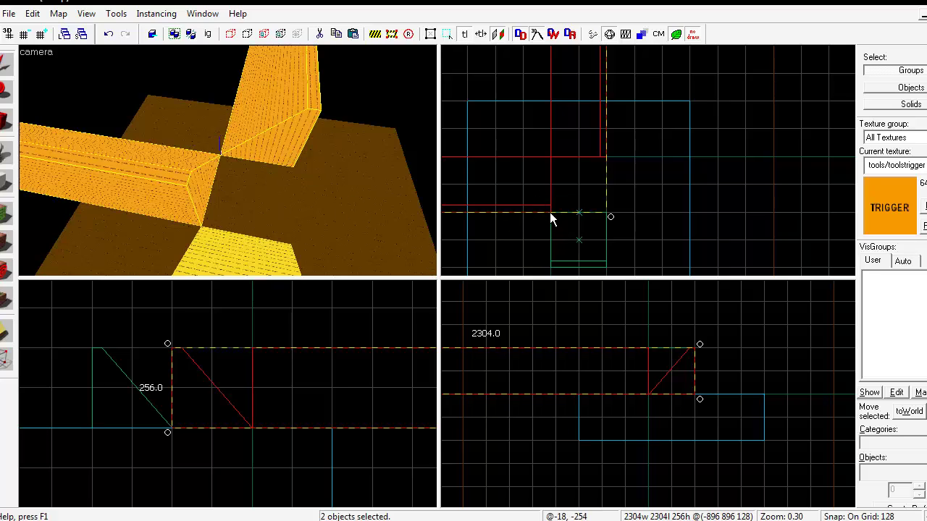
- Bring up the other open map with the half-dome tunnel end at full size
{"action": "scroll", "coordinate": [589, 172], "scroll_direction": "down", "scroll_amount": 2}
{"action": "scroll", "coordinate": [584, 221], "scroll_direction": "up", "scroll_amount": 4}
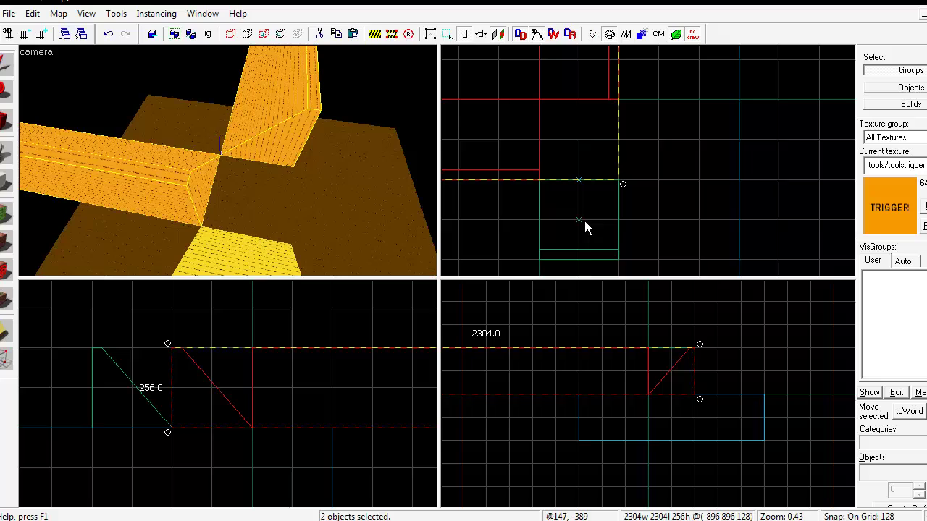
{"action": "scroll", "coordinate": [609, 211], "scroll_direction": "down", "scroll_amount": 2}
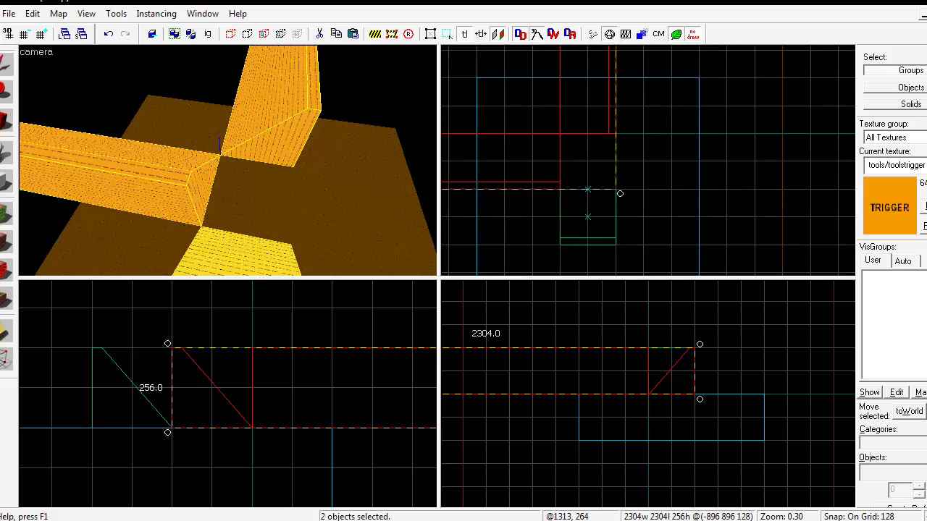
{"action": "left_click", "coordinate": [926, 15]}
{"action": "left_click", "coordinate": [841, 213]}
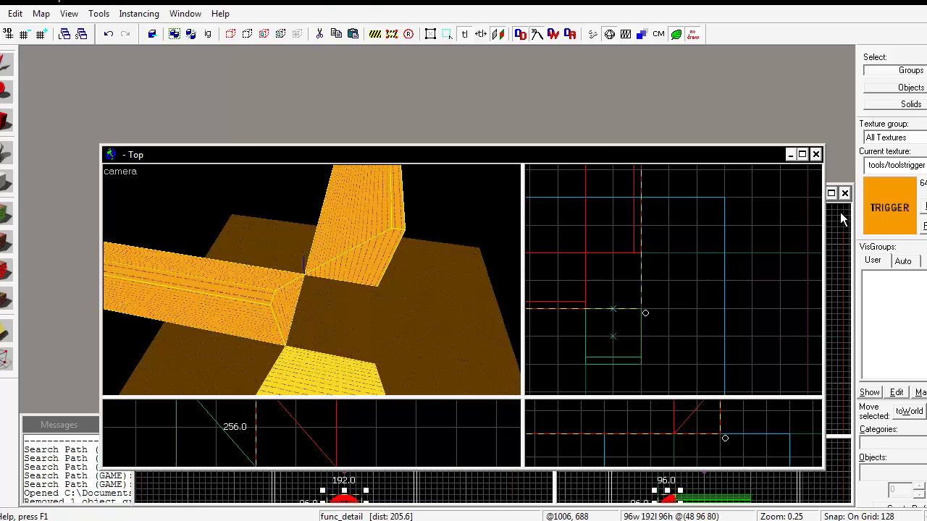
{"action": "left_click", "coordinate": [831, 194]}
{"action": "left_click", "coordinate": [234, 209]}
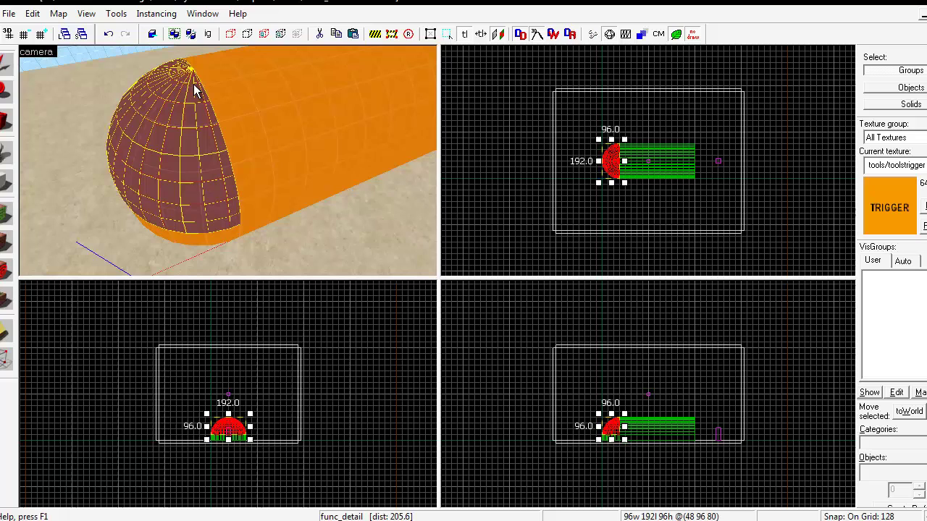
- Ignore grouping and select the eight stacked solids that form one vertical wedge of the dome
{"action": "key", "text": "ctrl+w"}
{"action": "left_click", "coordinate": [192, 80]}
{"action": "left_click", "coordinate": [190, 94], "text": "ctrl"}
{"action": "left_click", "coordinate": [189, 115], "text": "ctrl"}
{"action": "left_click", "coordinate": [188, 139], "text": "ctrl"}
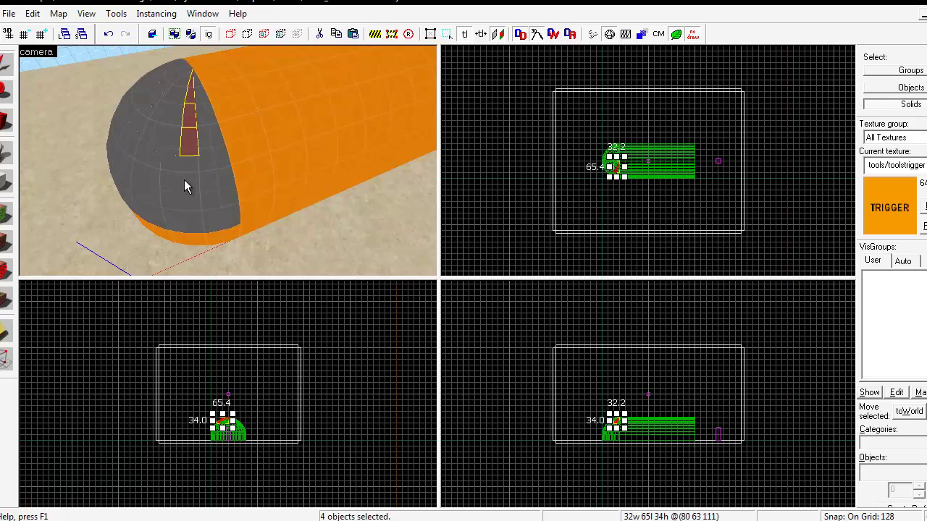
{"action": "left_click", "coordinate": [186, 177], "text": "ctrl"}
{"action": "left_click", "coordinate": [190, 214], "text": "ctrl"}
{"action": "left_click", "coordinate": [196, 217], "text": "ctrl"}
{"action": "left_click", "coordinate": [198, 203], "text": "ctrl"}
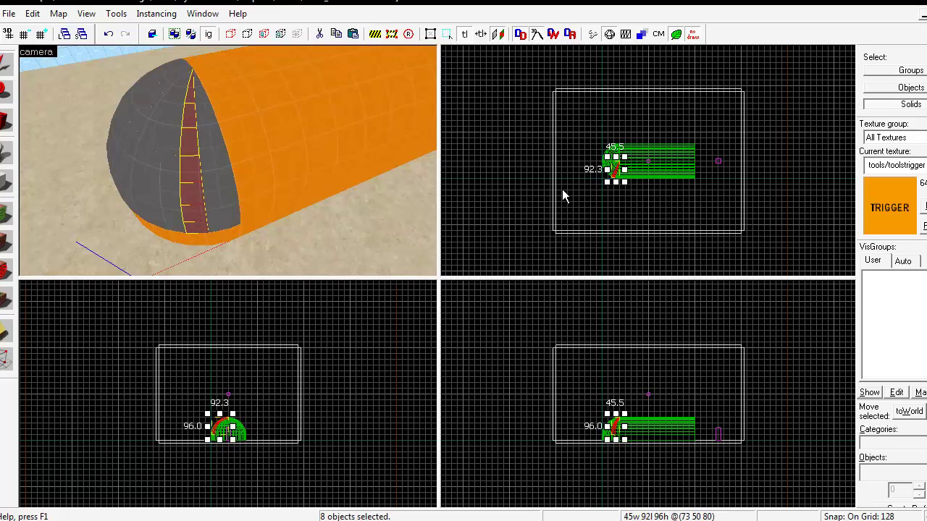
- With the Clipping tool, draw a line along the selected dome wedge from the dome's center to its outer rim in plan
{"action": "scroll", "coordinate": [564, 196], "scroll_direction": "up", "scroll_amount": 6}
{"action": "scroll", "coordinate": [549, 200], "scroll_direction": "down", "scroll_amount": 3}
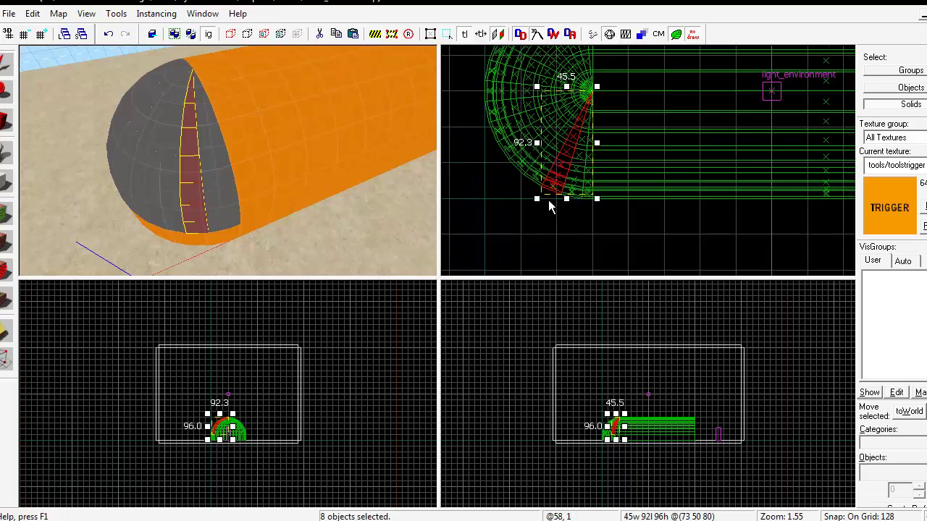
{"action": "scroll", "coordinate": [549, 200], "scroll_direction": "down", "scroll_amount": 1}
{"action": "scroll", "coordinate": [511, 210], "scroll_direction": "up", "scroll_amount": 3}
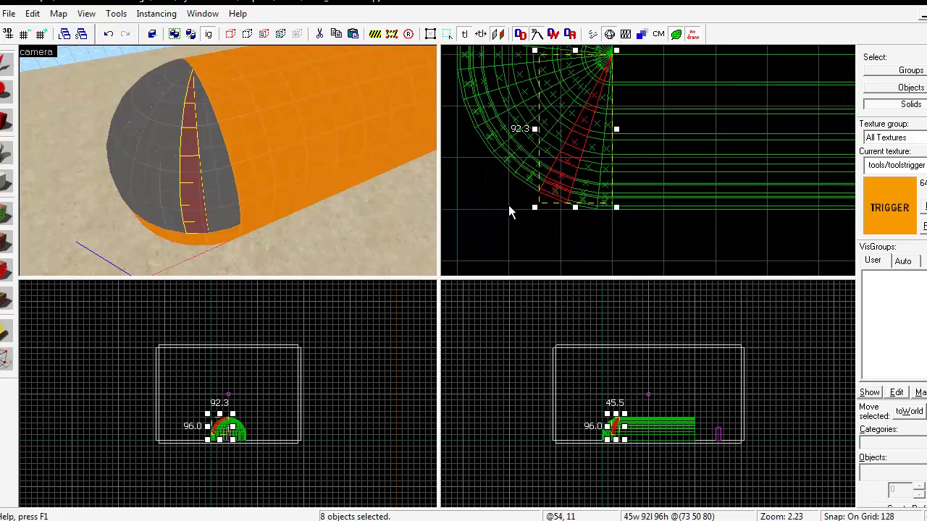
{"action": "left_click", "coordinate": [5, 331]}
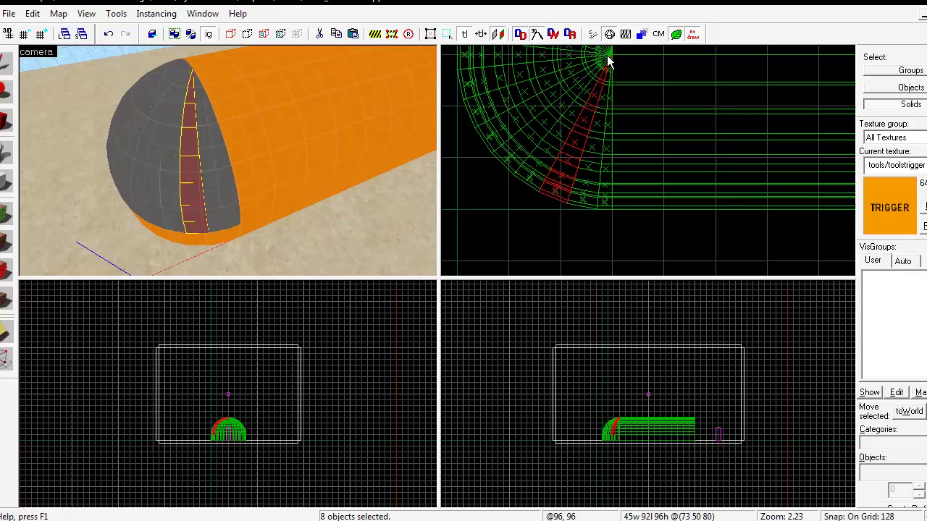
{"action": "left_click_drag", "start_coordinate": [612, 63], "coordinate": [569, 208]}
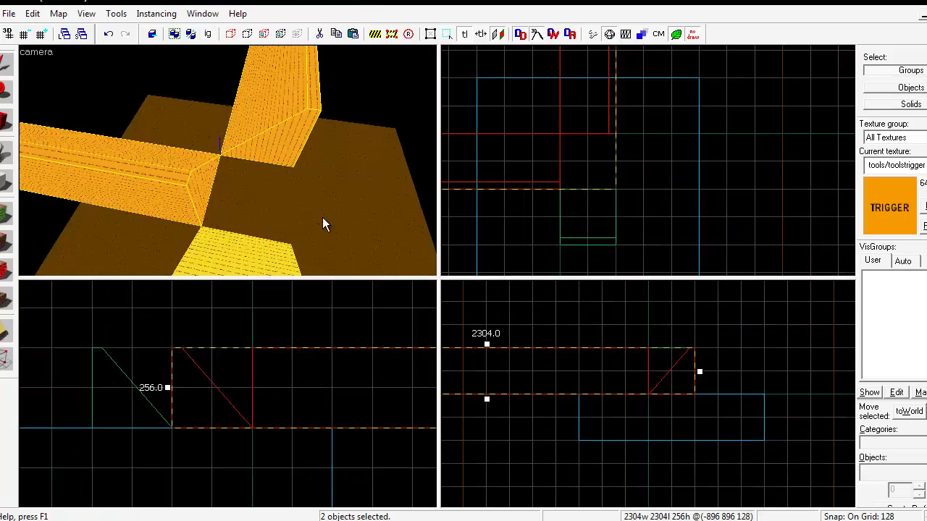
- Back in the sloped-block map, select the short sloped block and trigger block together and rotate them 5.625 degrees around the Z axis
{"action": "left_click", "coordinate": [223, 245]}
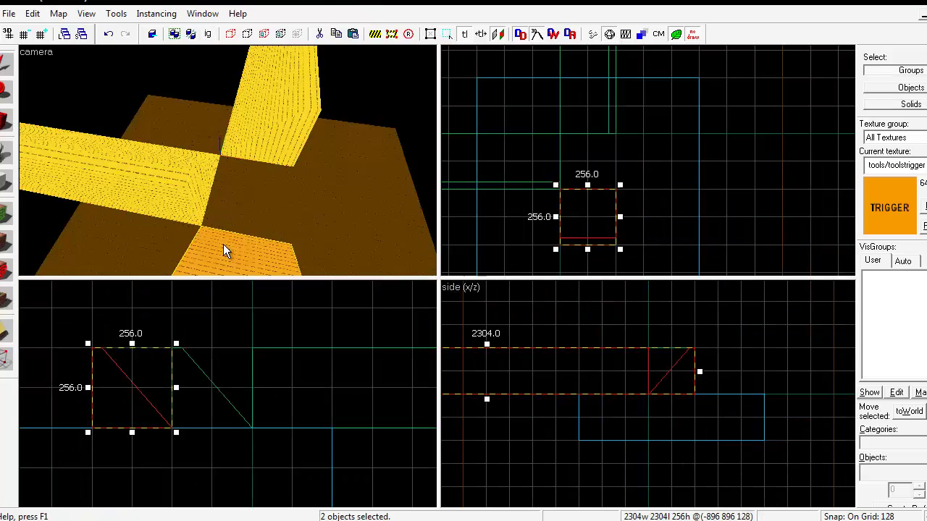
{"action": "left_click", "coordinate": [264, 212], "text": "ctrl"}
{"action": "key", "text": "w"}
{"action": "key", "text": "z"}
{"action": "key", "text": "z"}
{"action": "key", "text": "a"}
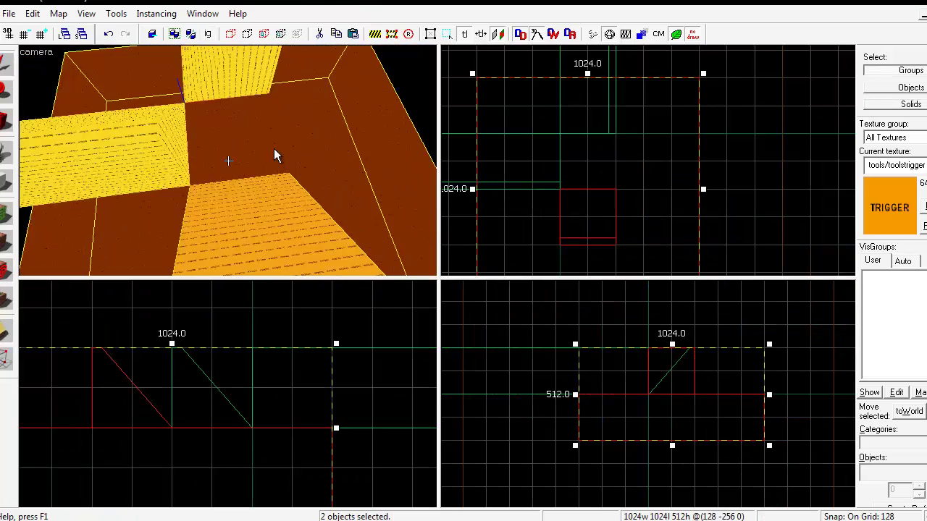
{"action": "scroll", "coordinate": [227, 161], "scroll_direction": "down", "scroll_amount": 1}
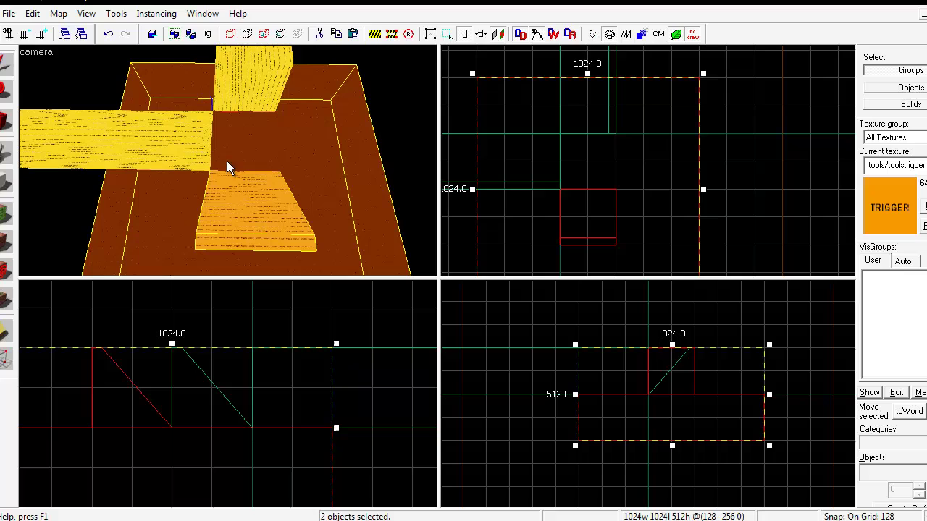
{"action": "left_click", "coordinate": [239, 220]}
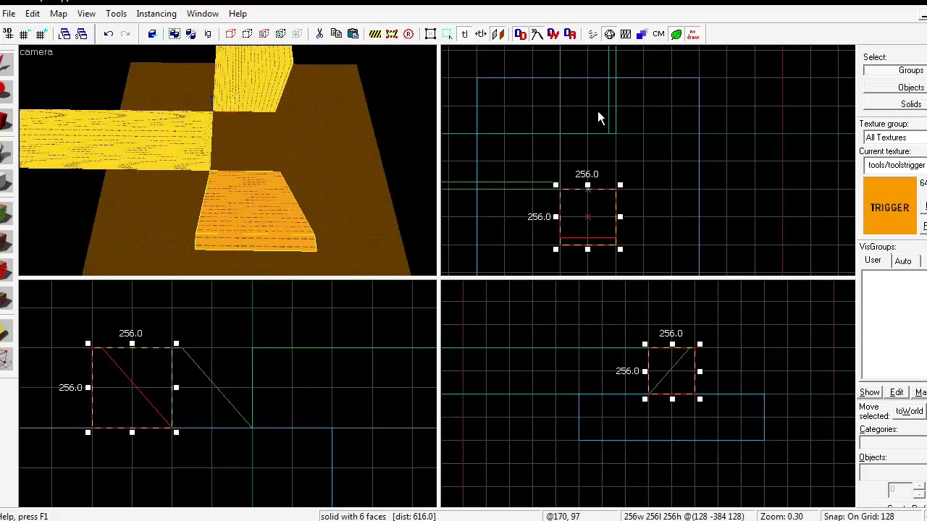
{"action": "scroll", "coordinate": [591, 177], "scroll_direction": "down", "scroll_amount": 2}
{"action": "scroll", "coordinate": [591, 177], "scroll_direction": "up", "scroll_amount": 2}
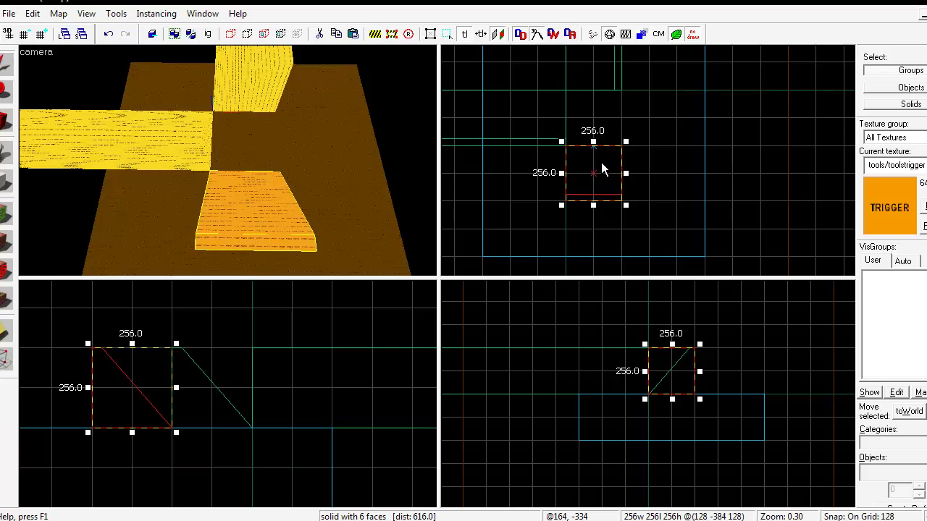
{"action": "left_click", "coordinate": [152, 223]}
{"action": "key", "text": "ctrl+m"}
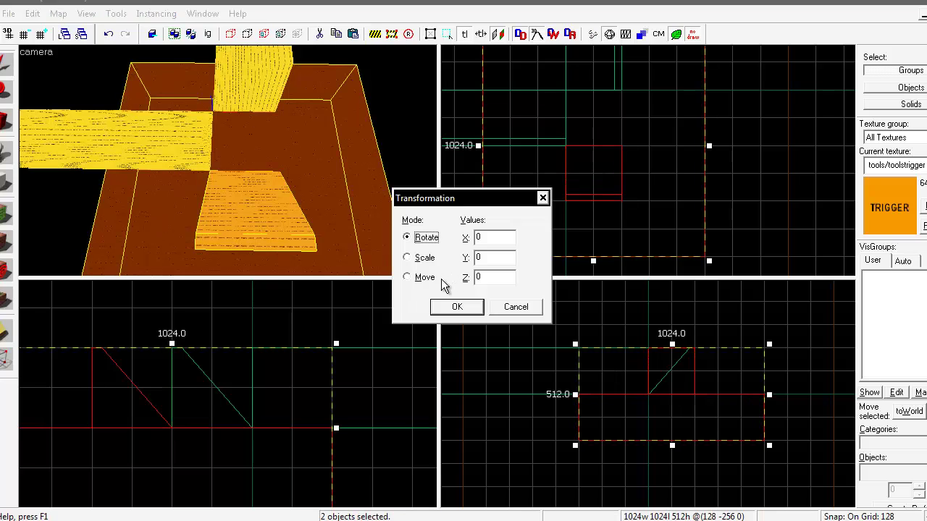
{"action": "double_click", "coordinate": [480, 278]}
{"action": "type", "text": "5.625"}
{"action": "key", "text": "Return"}
- Deselect the trigger block and clip the rotated sloped block along a north-south line through its middle, keeping only the eastern part
{"action": "left_click", "coordinate": [155, 210]}
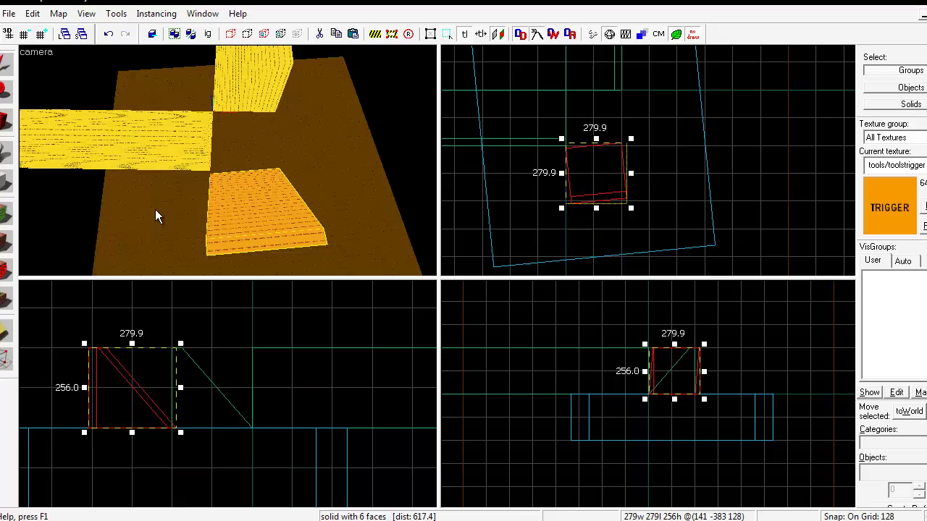
{"action": "key", "text": "shift+x"}
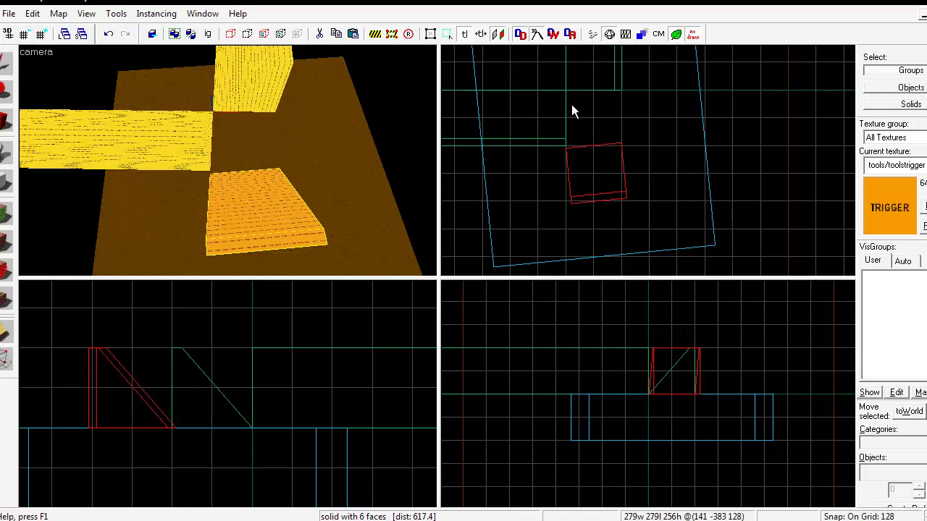
{"action": "scroll", "coordinate": [604, 137], "scroll_direction": "up", "scroll_amount": 3}
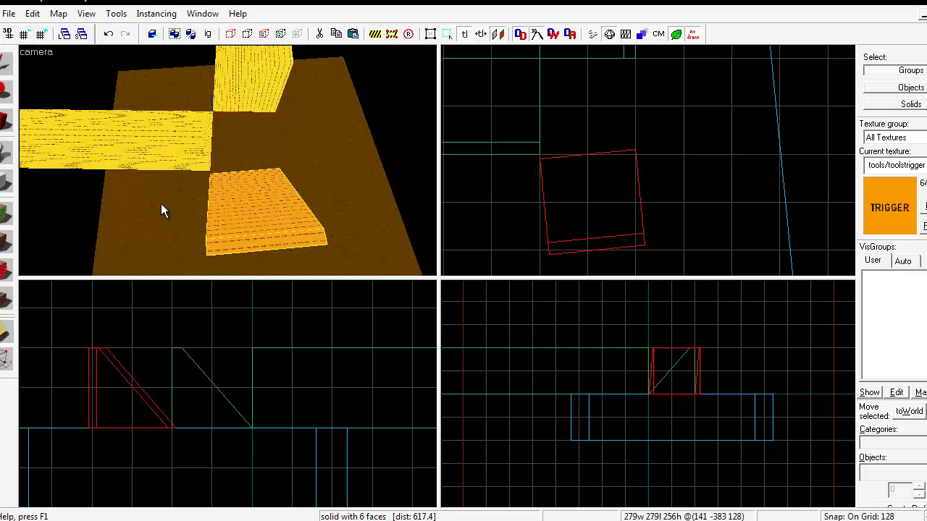
{"action": "left_click_drag", "start_coordinate": [588, 155], "coordinate": [587, 246]}
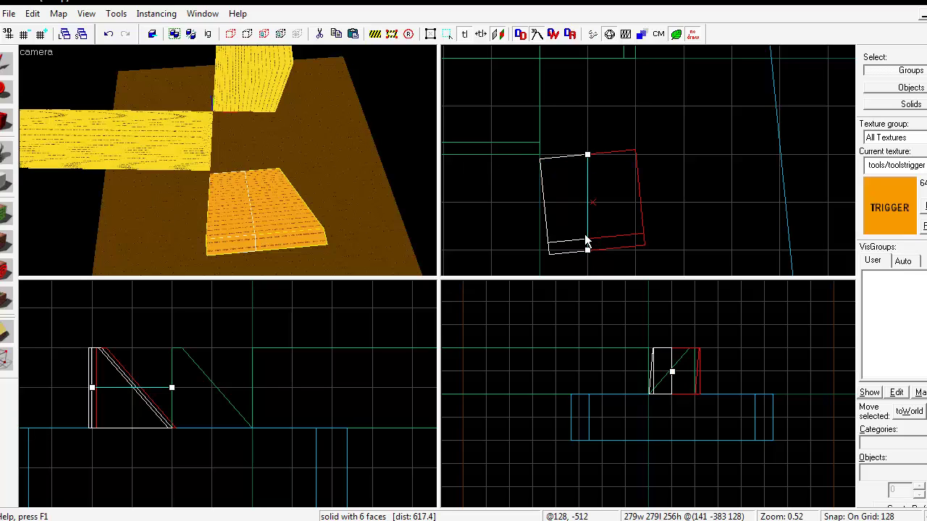
{"action": "left_click", "coordinate": [9, 329]}
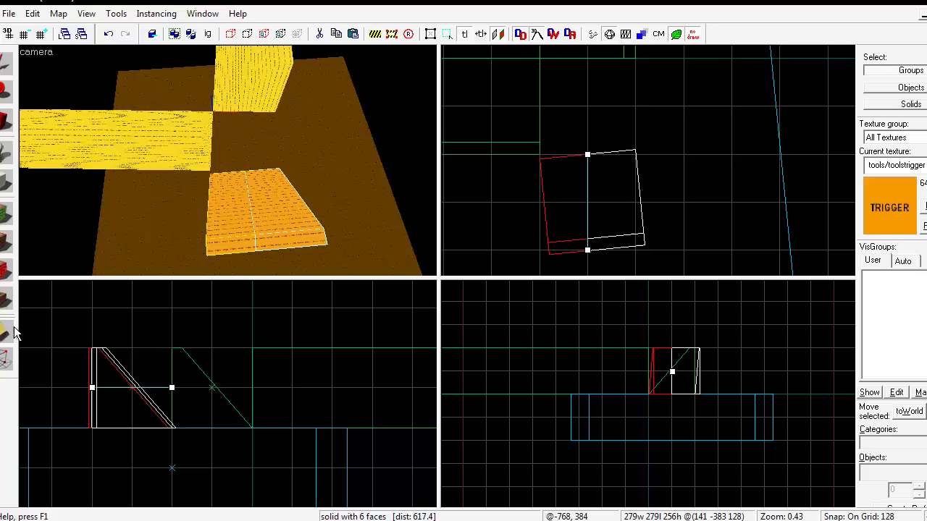
{"action": "key", "text": "Return"}
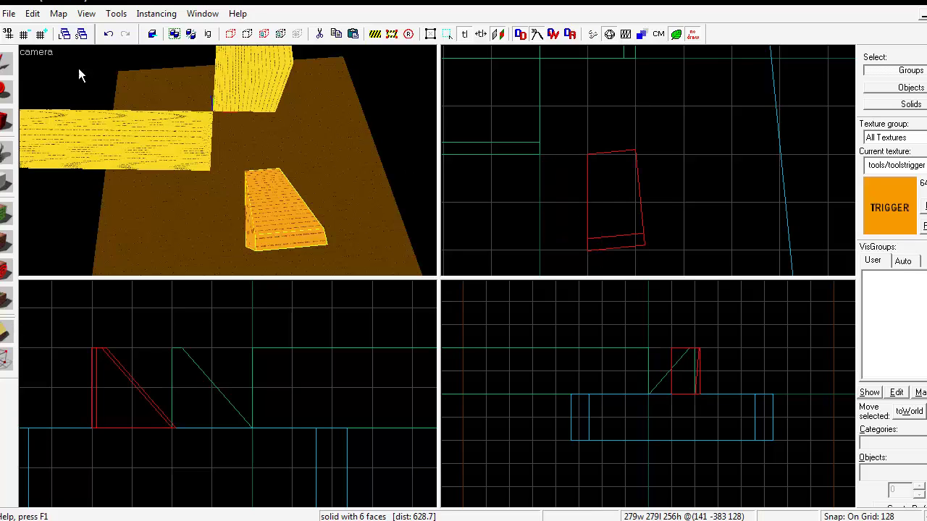
- Select the trigger block together with the clipped block and rotate both -5.625 degrees around the Z axis
{"action": "key", "text": "shift+s"}
{"action": "left_click", "coordinate": [185, 215], "text": "ctrl"}
{"action": "key", "text": "ctrl+m"}
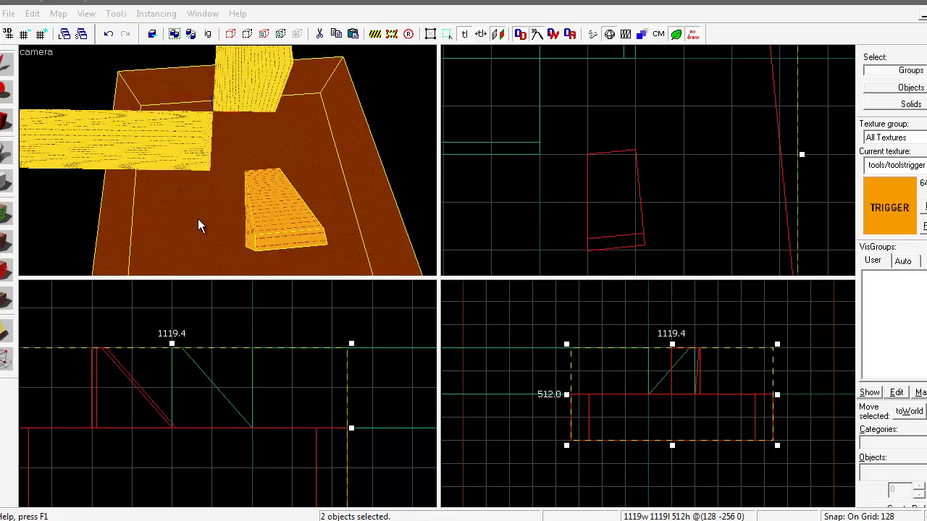
{"action": "left_click_drag", "start_coordinate": [483, 278], "coordinate": [452, 270]}
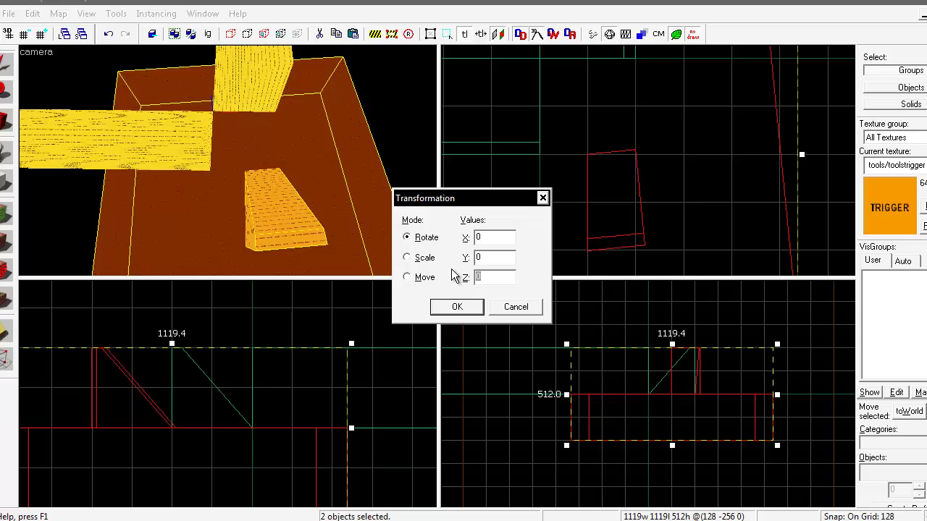
{"action": "type", "text": "-5.625"}
{"action": "key", "text": "Tab"}
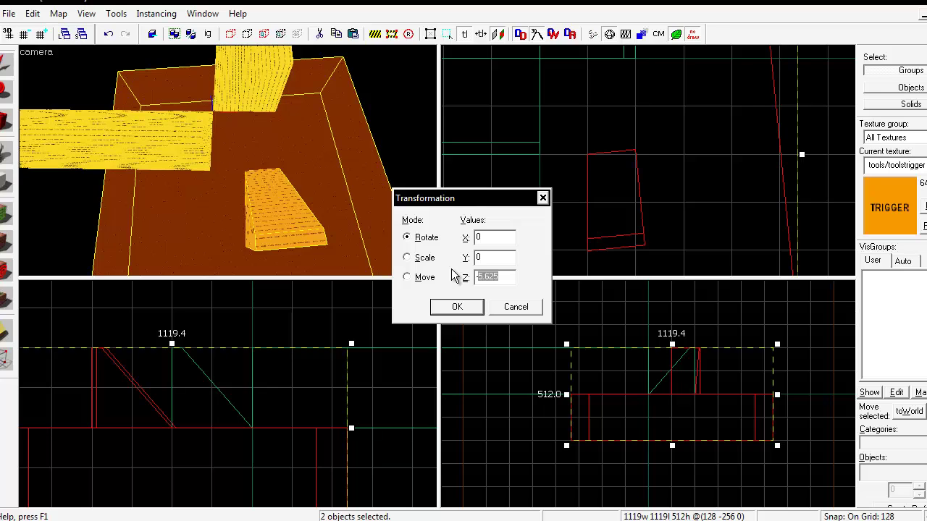
{"action": "key", "text": "Return"}
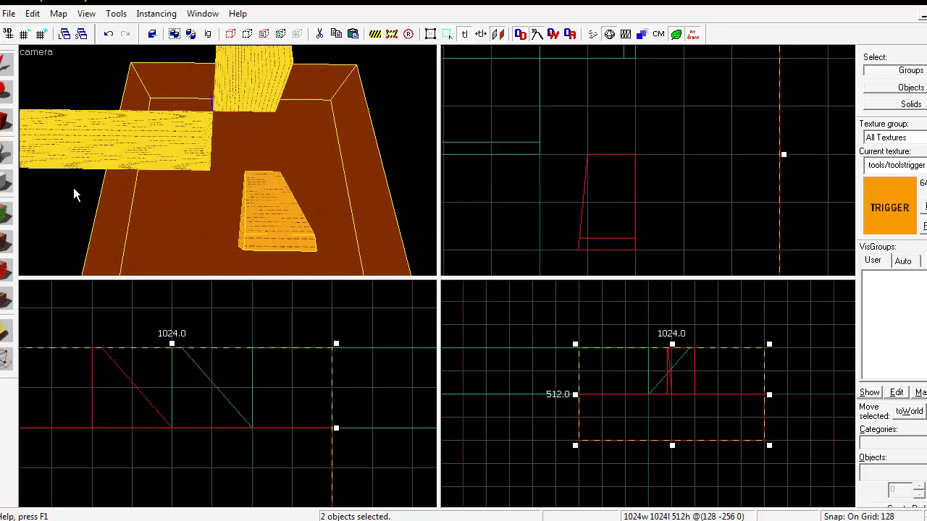
- Rotate the selected clipped block and trigger block around the Z axis by the same negative angle once more
{"action": "scroll", "coordinate": [652, 210], "scroll_direction": "down", "scroll_amount": 3}
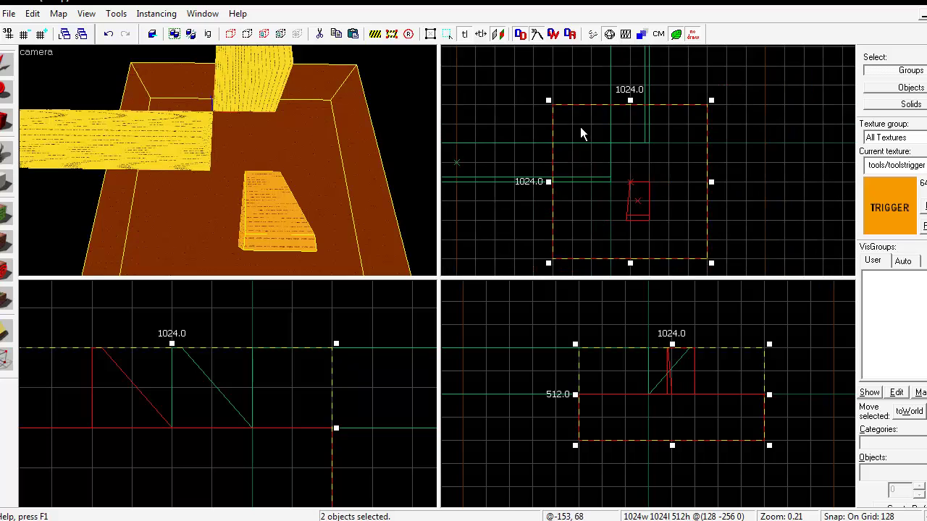
{"action": "mouse_move", "coordinate": [620, 171]}
{"action": "left_mouse_down"}
{"action": "mouse_move", "coordinate": [645, 164]}
{"action": "mouse_move", "coordinate": [633, 167]}
{"action": "left_mouse_up"}
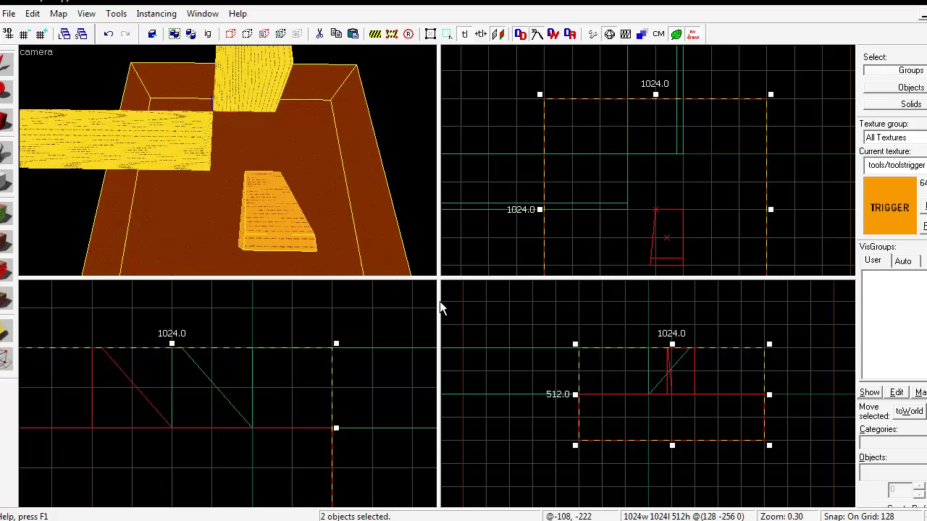
{"action": "scroll", "coordinate": [674, 203], "scroll_direction": "down", "scroll_amount": 2}
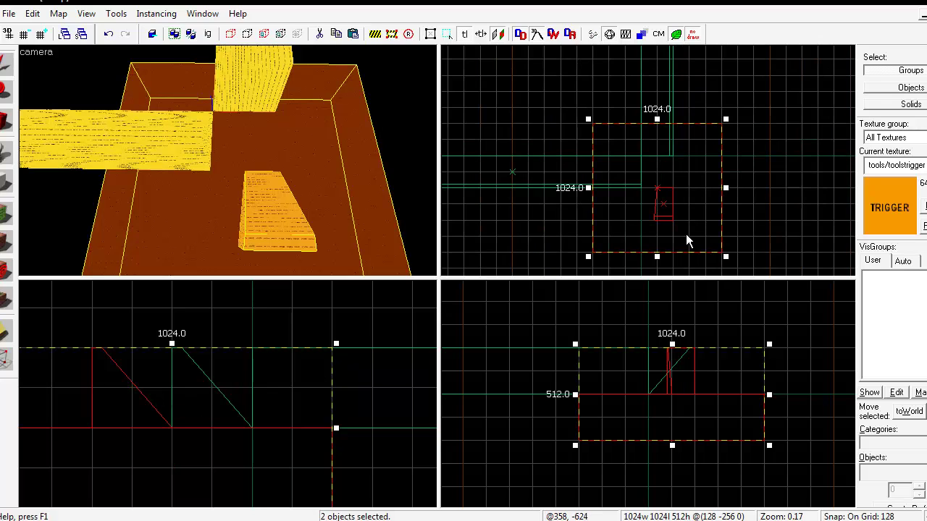
{"action": "scroll", "coordinate": [666, 226], "scroll_direction": "up", "scroll_amount": 2}
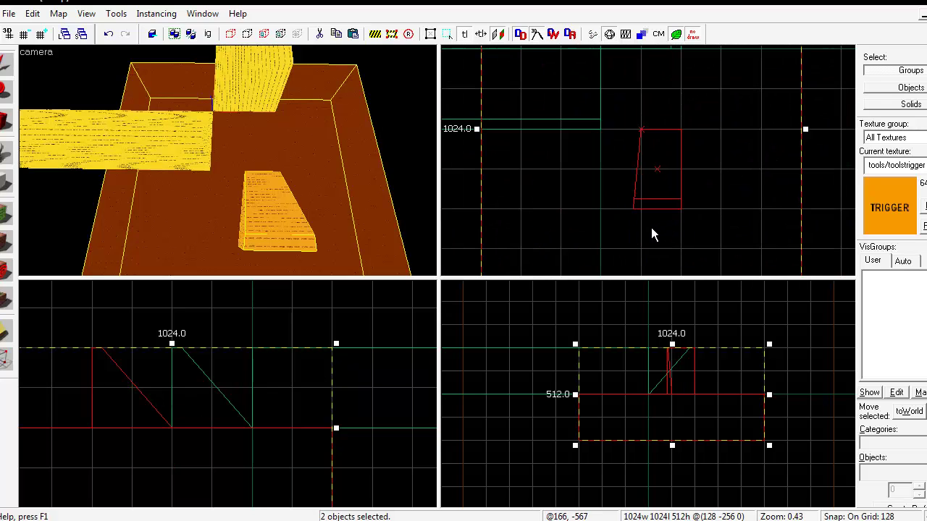
{"action": "scroll", "coordinate": [651, 228], "scroll_direction": "down", "scroll_amount": 1}
{"action": "scroll", "coordinate": [615, 125], "scroll_direction": "down", "scroll_amount": 1}
{"action": "scroll", "coordinate": [610, 136], "scroll_direction": "up", "scroll_amount": 2}
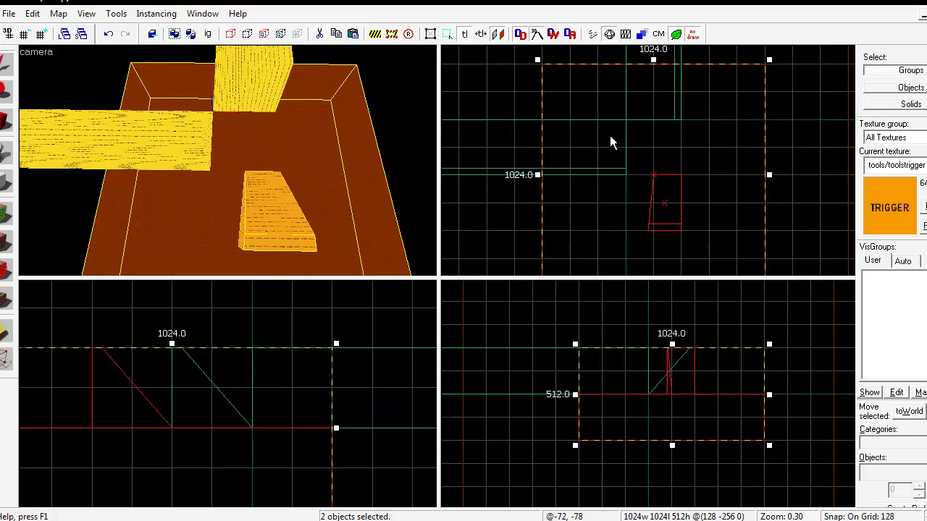
{"action": "scroll", "coordinate": [620, 128], "scroll_direction": "down", "scroll_amount": 1}
{"action": "scroll", "coordinate": [644, 163], "scroll_direction": "up", "scroll_amount": 1}
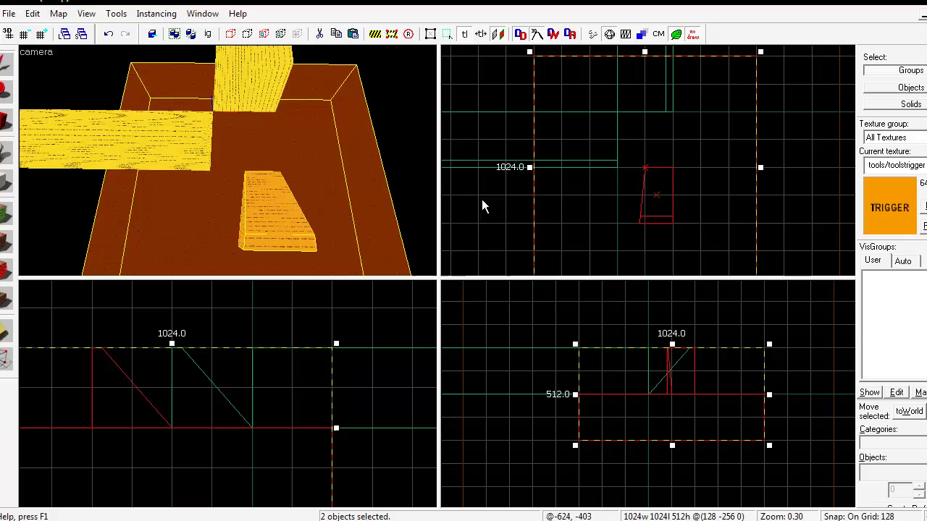
{"action": "key", "text": "ctrl+m"}
{"action": "left_click", "coordinate": [489, 277]}
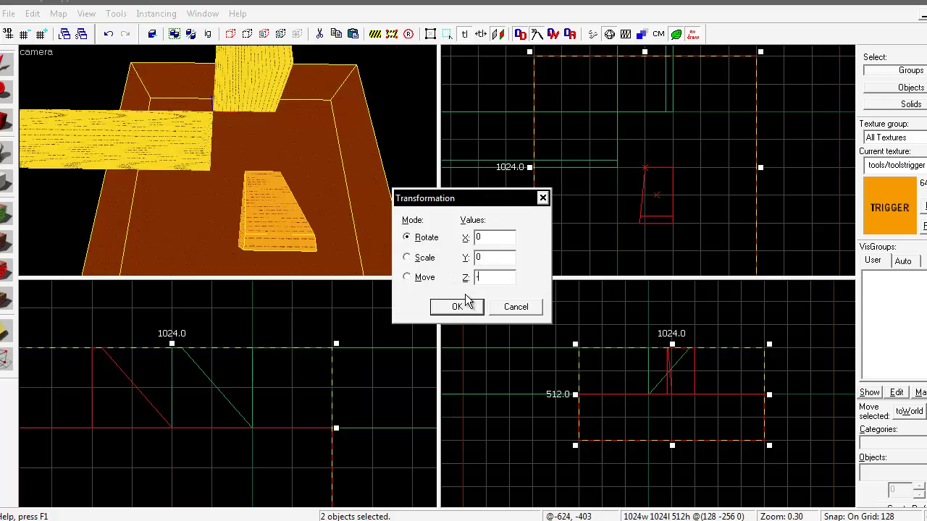
{"action": "left_click", "coordinate": [457, 307]}
- Deselect the trigger block and clip the sloped block straight south from its inner tip, keeping only the thin western wedge
{"action": "left_click", "coordinate": [100, 271]}
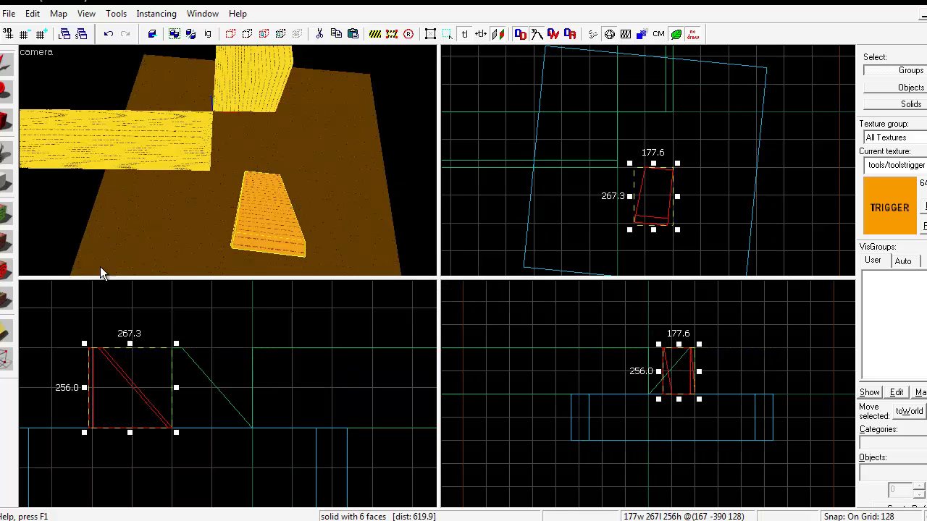
{"action": "left_click", "coordinate": [3, 333]}
{"action": "left_click_drag", "start_coordinate": [649, 234], "coordinate": [640, 197]}
{"action": "key", "text": "Return"}
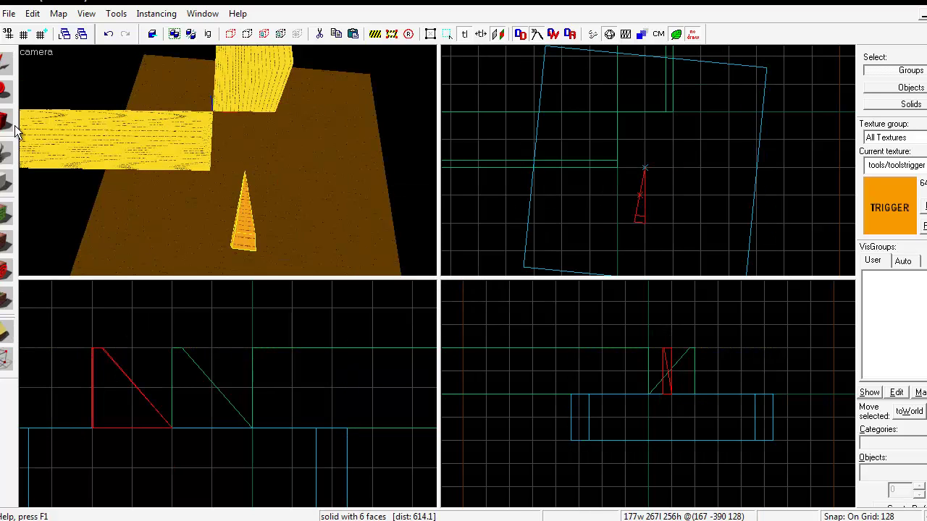
- Add the trigger block to the wedge selection and rotate both 5.625 degrees around the Z axis
{"action": "left_click", "coordinate": [6, 63]}
{"action": "left_click", "coordinate": [172, 231], "text": "ctrl"}
{"action": "key", "text": "ctrl+m"}
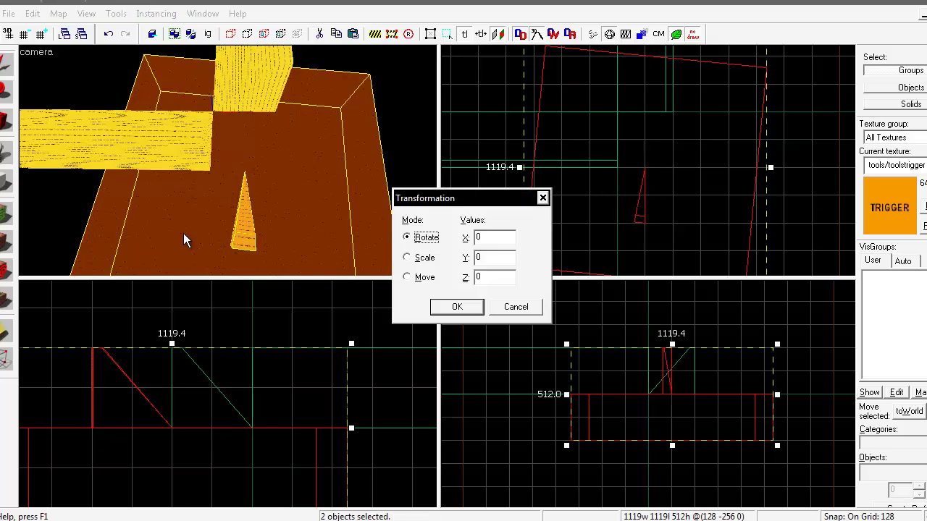
{"action": "left_click", "coordinate": [486, 259]}
{"action": "type", "text": "0.625"}
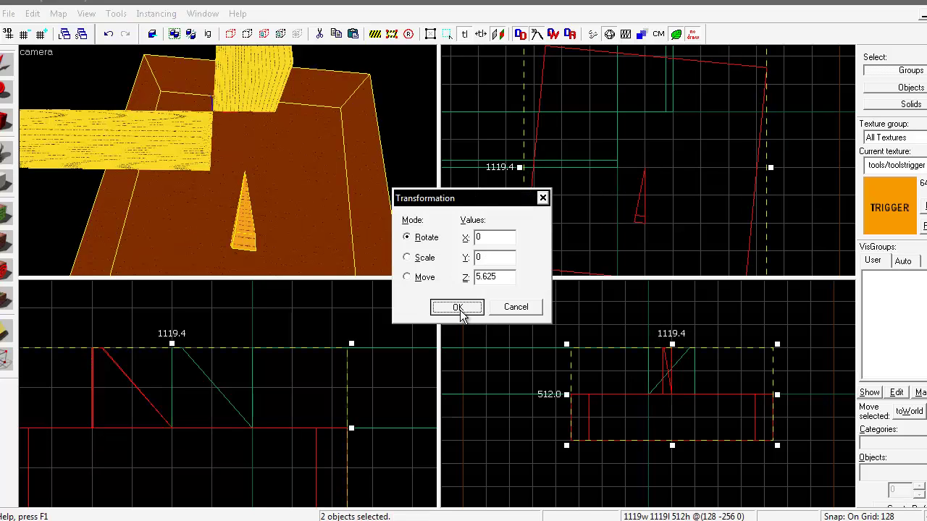
{"action": "left_click", "coordinate": [460, 309]}
{"action": "left_click_drag", "start_coordinate": [591, 193], "coordinate": [619, 187]}
{"action": "left_click_drag", "start_coordinate": [623, 186], "coordinate": [608, 187]}
- Select the wedge with the trigger block and move them together so their shared center sits at the corner where the sloped blocks meet
{"action": "left_click", "coordinate": [259, 229]}
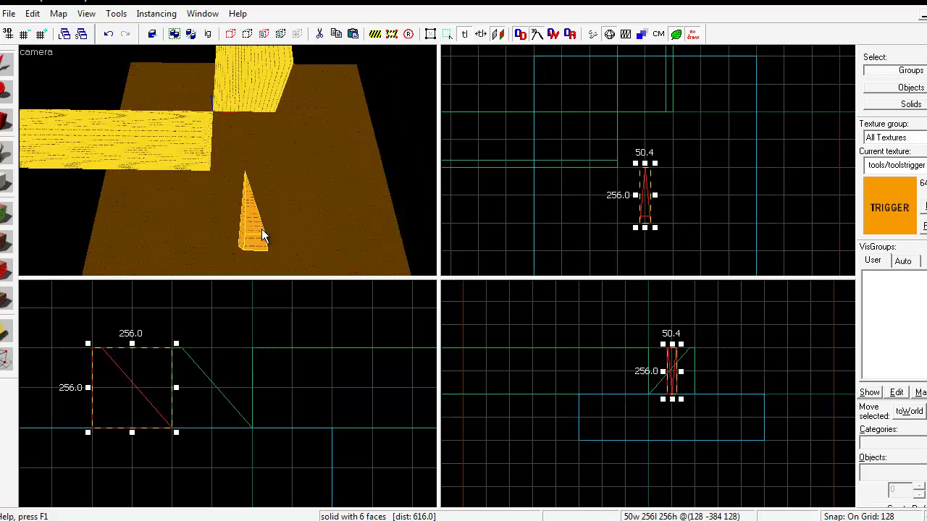
{"action": "left_click_drag", "start_coordinate": [91, 433], "coordinate": [109, 408]}
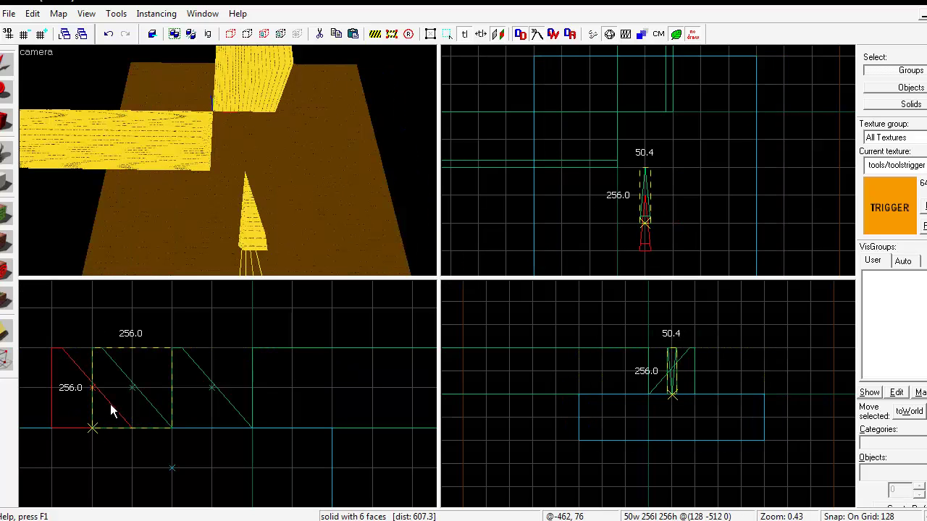
{"action": "left_click", "coordinate": [359, 233], "text": "ctrl"}
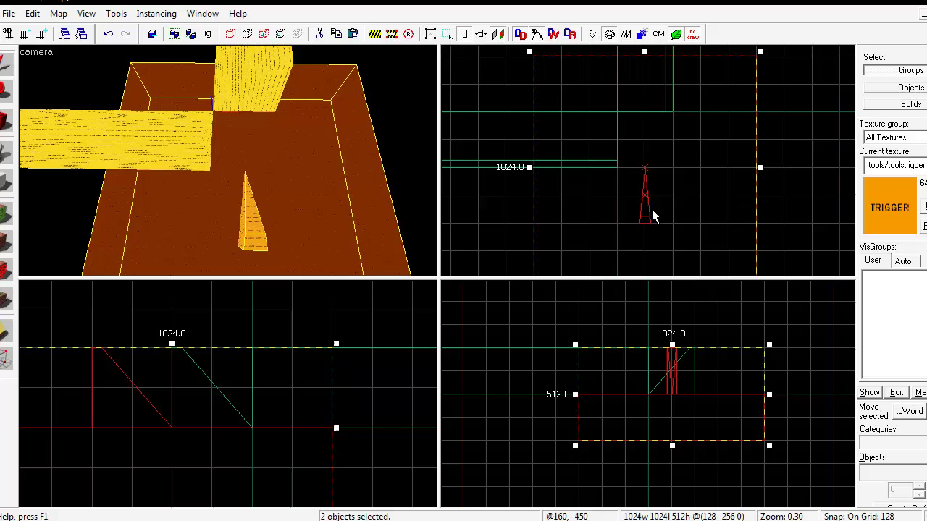
{"action": "left_click_drag", "start_coordinate": [652, 215], "coordinate": [625, 162]}
{"action": "scroll", "coordinate": [619, 220], "scroll_direction": "down", "scroll_amount": 3}
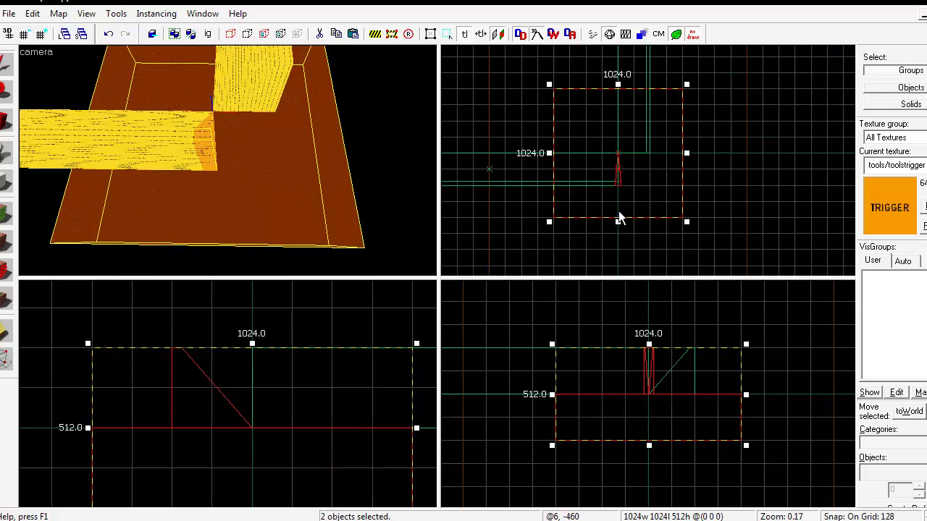
- Rotate the wedge and trigger block 5.625 degrees around the Z axis to align the wedge with the sloped block's end
{"action": "scroll", "coordinate": [627, 159], "scroll_direction": "up", "scroll_amount": 6}
{"action": "scroll", "coordinate": [623, 202], "scroll_direction": "down", "scroll_amount": 3}
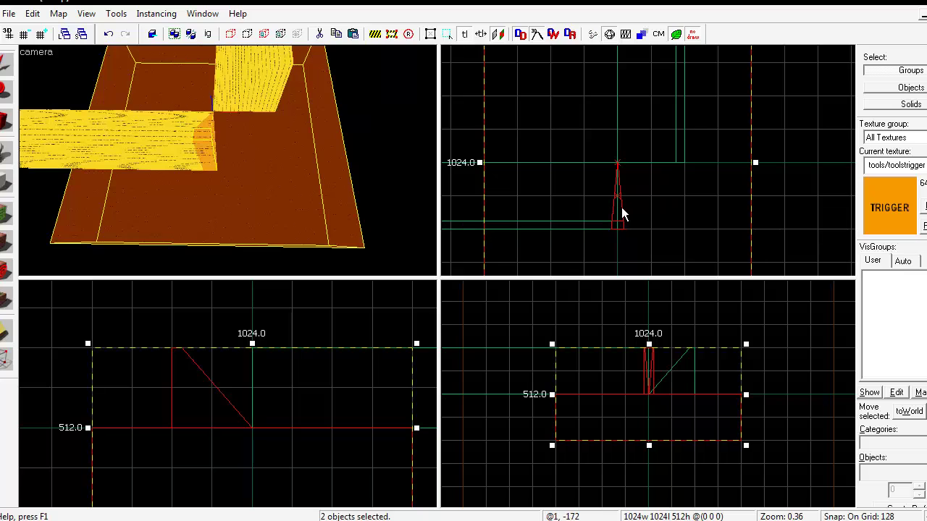
{"action": "key", "text": "ctrl+m"}
{"action": "double_click", "coordinate": [501, 277]}
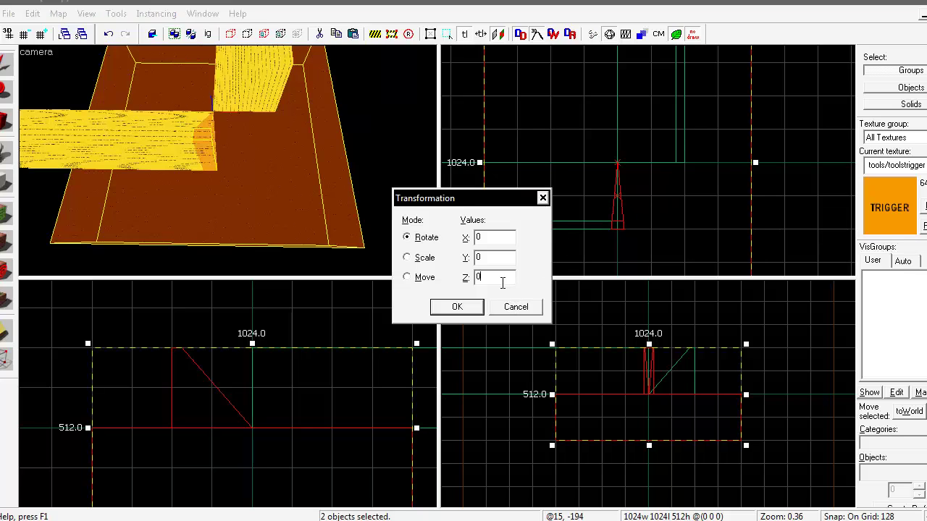
{"action": "type", "text": "5.625"}
{"action": "left_click", "coordinate": [466, 313]}
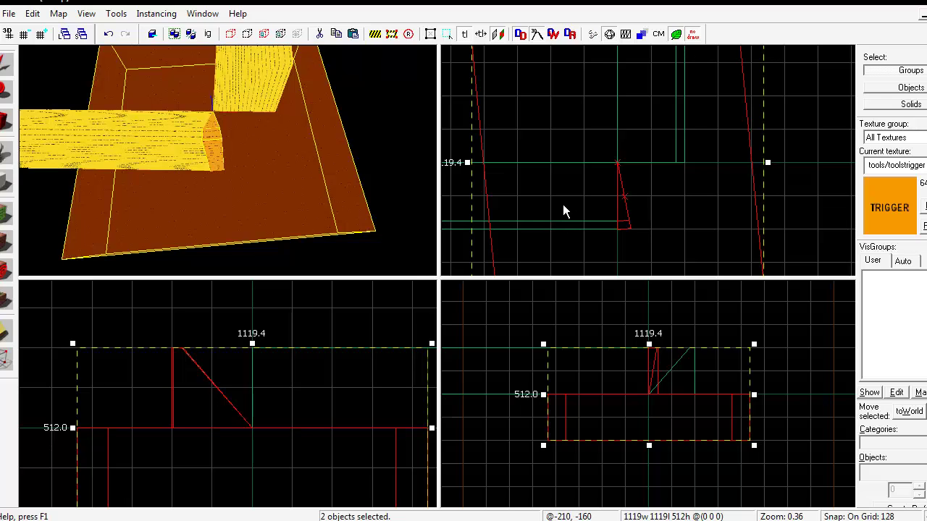
- Try to paste 7 copies of the wedge and trigger block with an accumulative Z rotation of 11.25 degrees, and undo the paste
{"action": "key", "text": "ctrl+shift+v"}
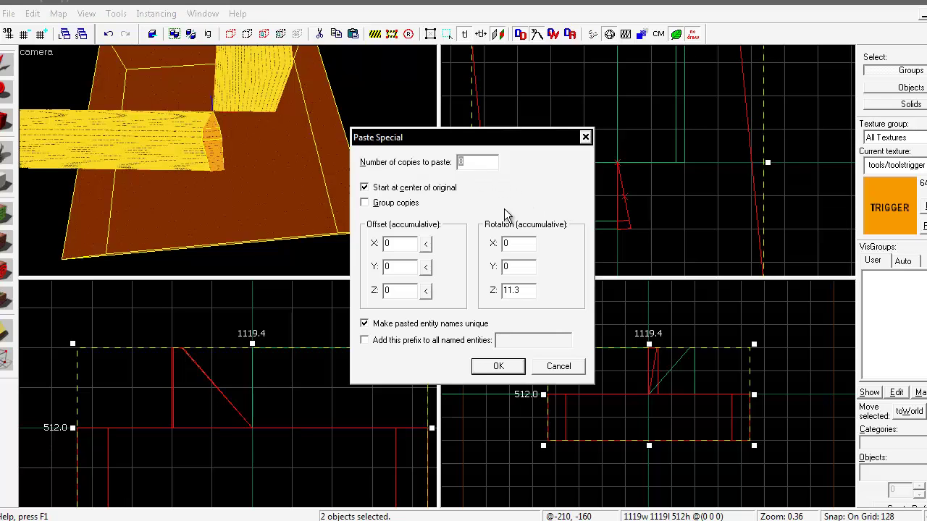
{"action": "left_click_drag", "start_coordinate": [532, 290], "coordinate": [515, 290]}
{"action": "left_click_drag", "start_coordinate": [480, 162], "coordinate": [427, 172]}
{"action": "type", "text": "7"}
{"action": "type", "text": "25"}
{"action": "left_click", "coordinate": [496, 366]}
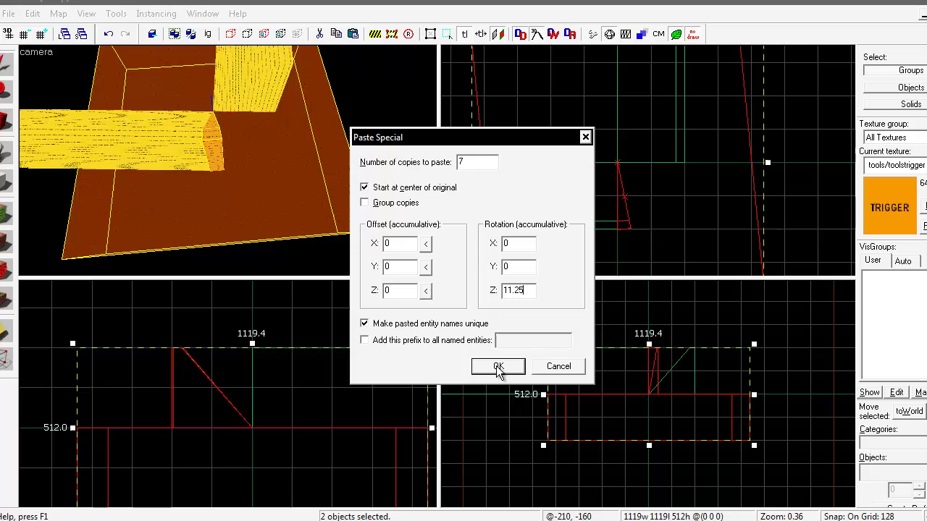
{"action": "scroll", "coordinate": [591, 201], "scroll_direction": "down", "scroll_amount": 1}
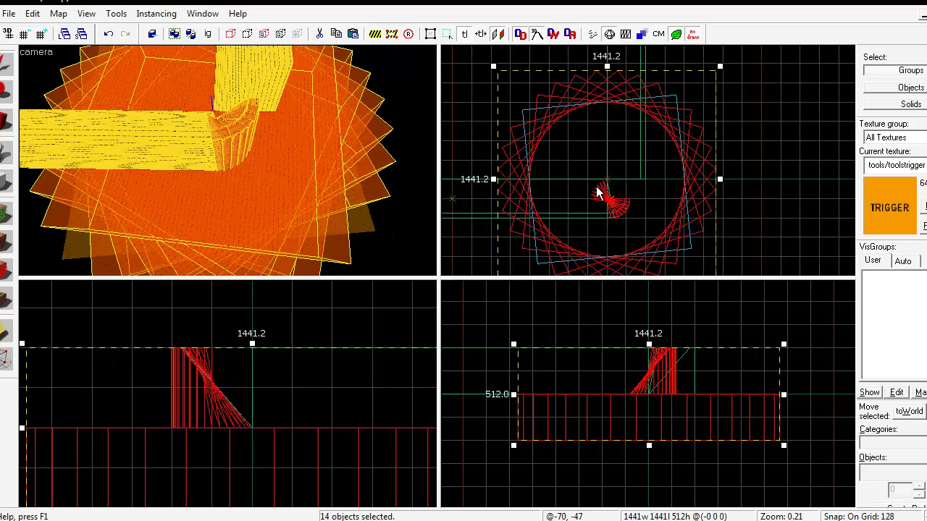
{"action": "key", "text": "ctrl+z"}
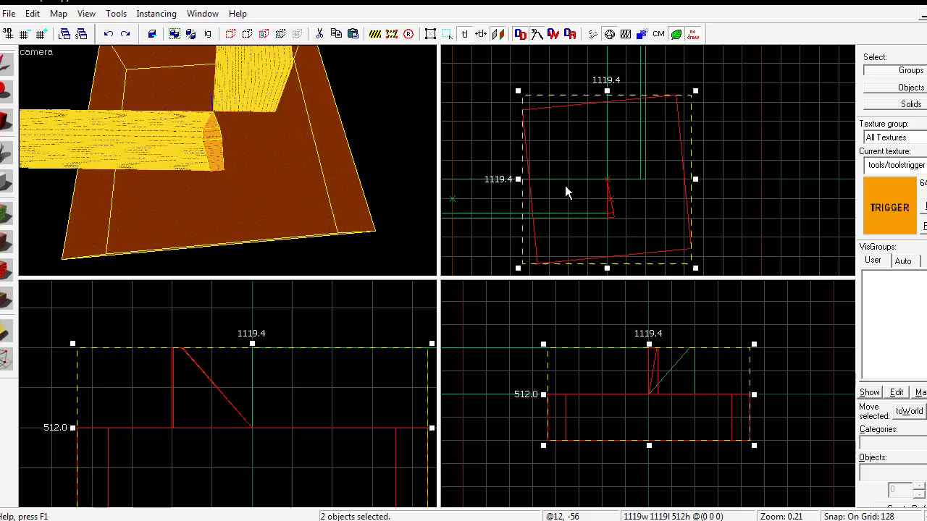
{"action": "scroll", "coordinate": [610, 214], "scroll_direction": "up", "scroll_amount": 2}
{"action": "scroll", "coordinate": [604, 200], "scroll_direction": "down", "scroll_amount": 2}
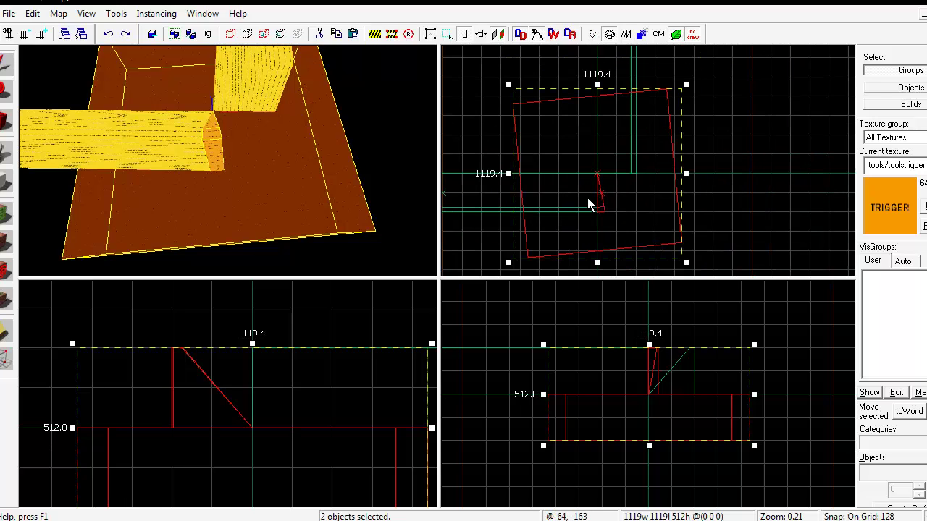
{"action": "scroll", "coordinate": [567, 202], "scroll_direction": "down", "scroll_amount": 2}
{"action": "scroll", "coordinate": [567, 202], "scroll_direction": "up", "scroll_amount": 3}
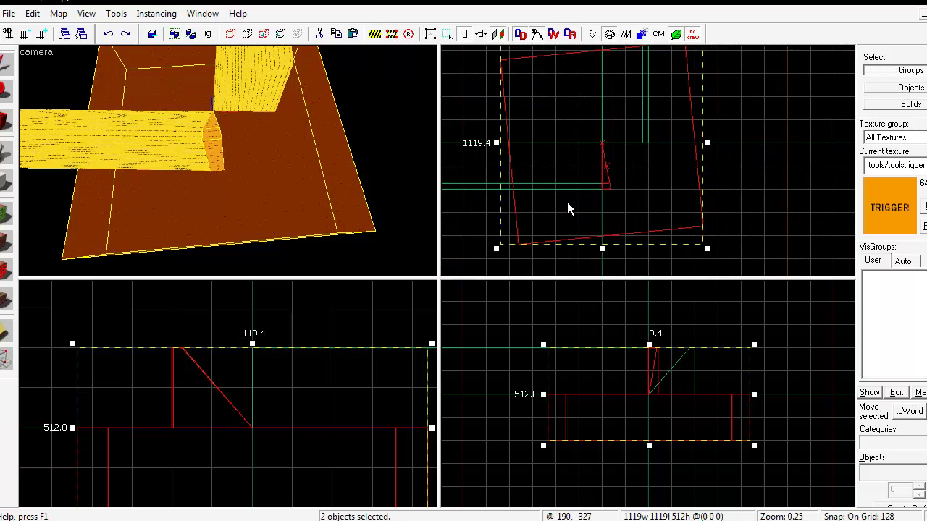
{"action": "scroll", "coordinate": [584, 153], "scroll_direction": "down", "scroll_amount": 3}
{"action": "scroll", "coordinate": [585, 167], "scroll_direction": "up", "scroll_amount": 3}
{"action": "scroll", "coordinate": [585, 167], "scroll_direction": "down", "scroll_amount": 1}
{"action": "scroll", "coordinate": [562, 195], "scroll_direction": "up", "scroll_amount": 2}
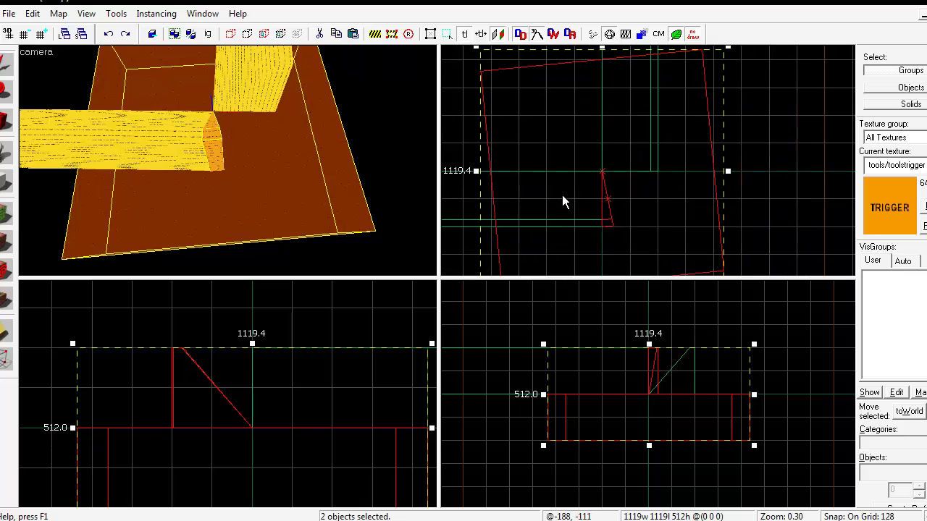
- Paste 7 copies of the rotated wedge and trigger block with an accumulative Z rotation of 11.25 degrees
{"action": "key", "text": "alt+Return"}
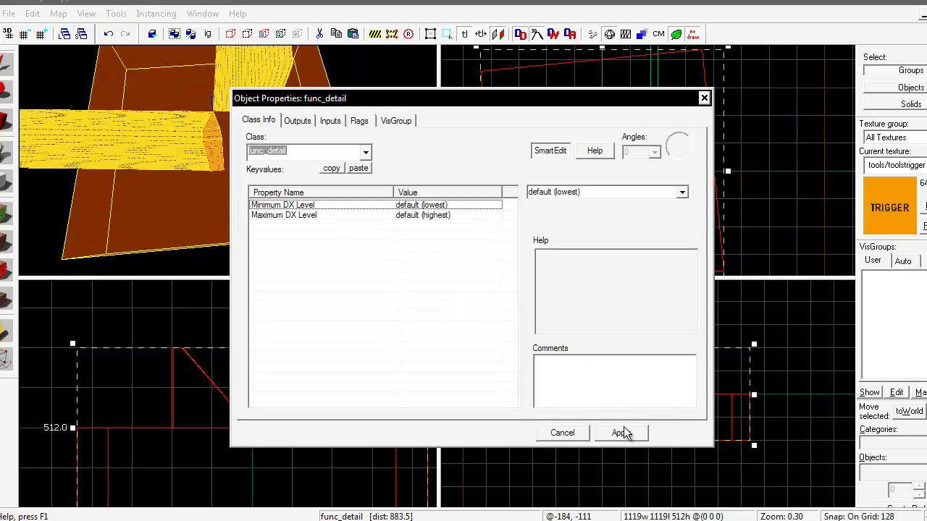
{"action": "left_click", "coordinate": [574, 433]}
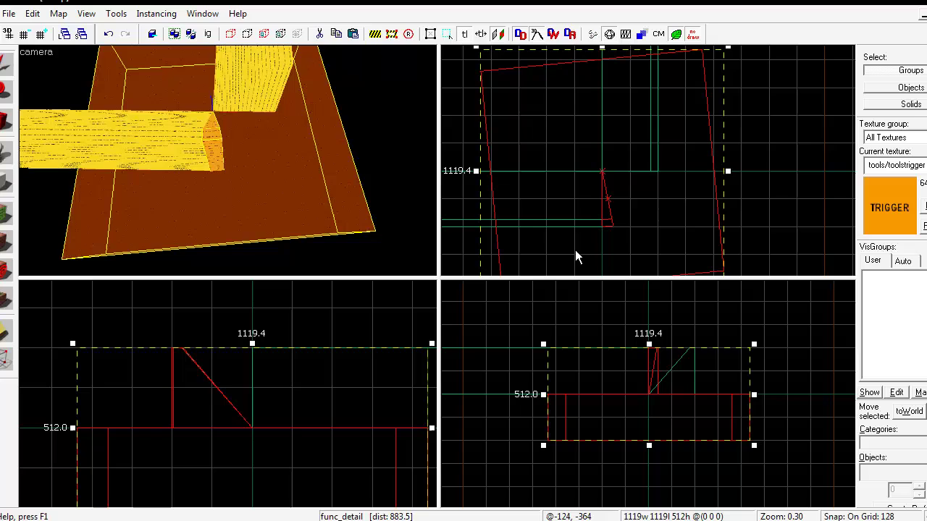
{"action": "key", "text": "ctrl+shift+v"}
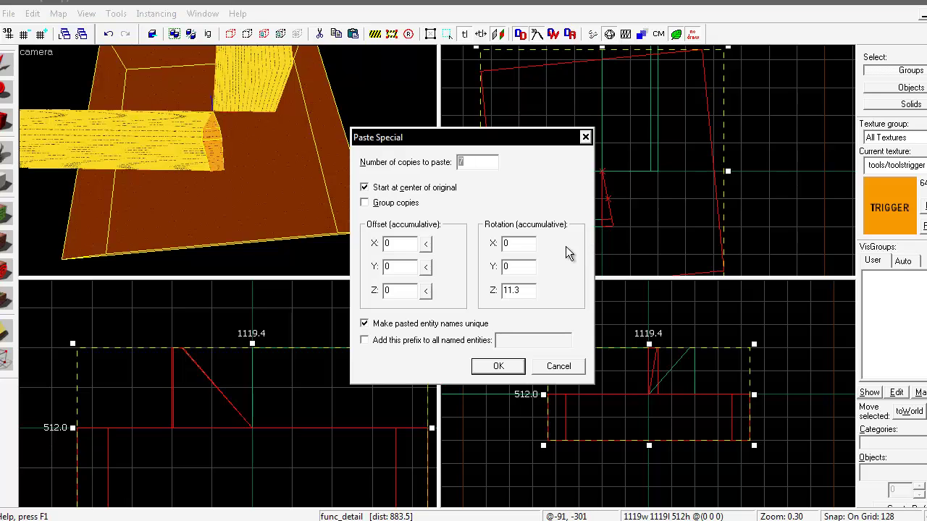
{"action": "left_click_drag", "start_coordinate": [520, 291], "coordinate": [514, 292]}
{"action": "type", "text": "25"}
{"action": "left_click", "coordinate": [501, 367]}
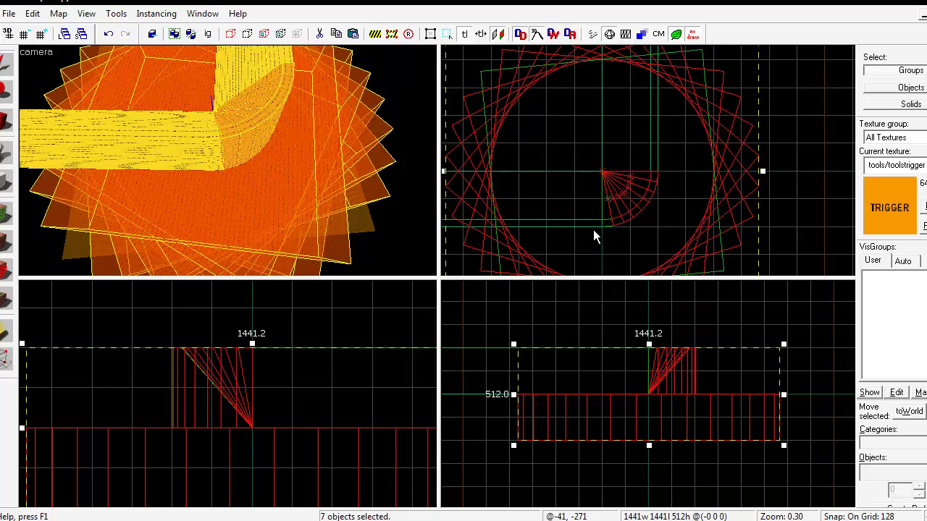
- Inspect where the first wedge meets the sloped block's end, and undo the paste and the last 5.625-degree rotation
{"action": "scroll", "coordinate": [597, 231], "scroll_direction": "up", "scroll_amount": 10}
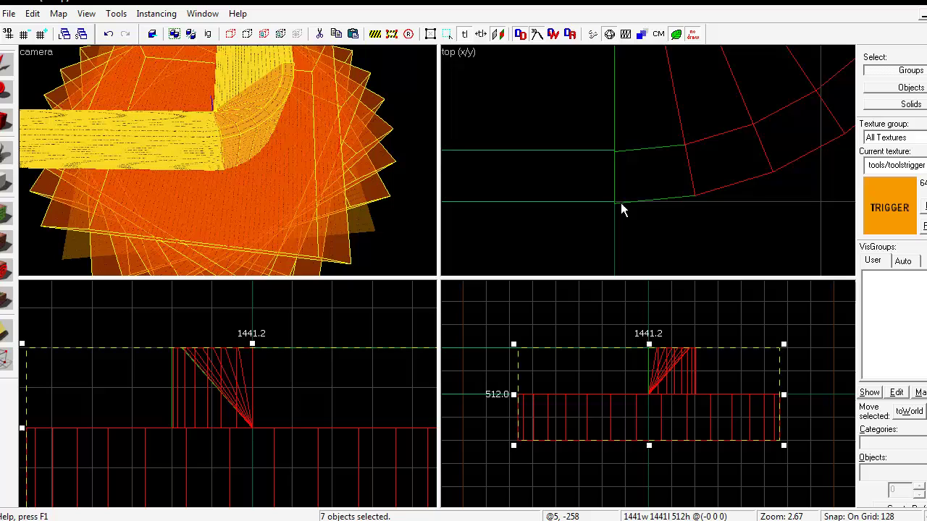
{"action": "scroll", "coordinate": [617, 205], "scroll_direction": "up", "scroll_amount": 8}
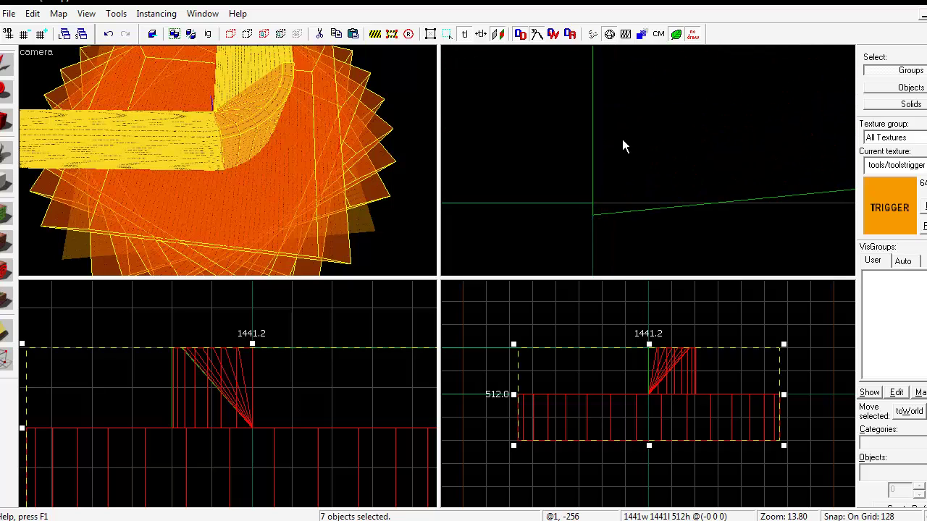
{"action": "middle_click_drag", "start_coordinate": [623, 139], "coordinate": [588, 324]}
{"action": "middle_click_drag", "start_coordinate": [614, 131], "coordinate": [623, 253]}
{"action": "scroll", "coordinate": [563, 195], "scroll_direction": "down", "scroll_amount": 3}
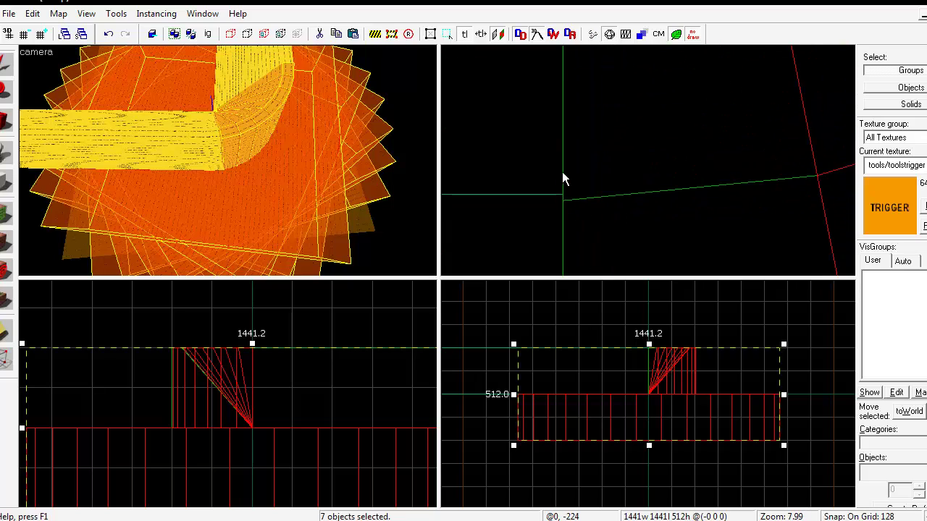
{"action": "scroll", "coordinate": [563, 174], "scroll_direction": "down", "scroll_amount": 12}
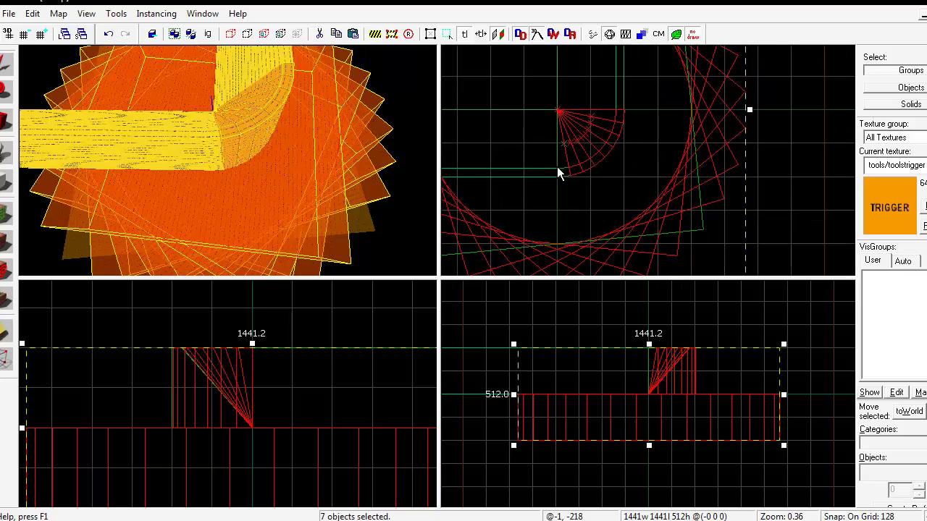
{"action": "key", "text": "ctrl+z"}
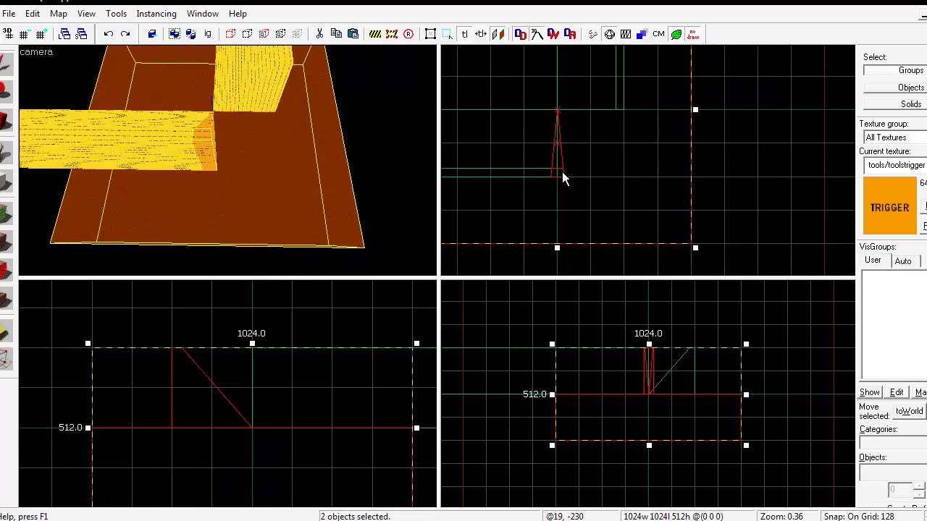
- Paste 8 copies of the unrotated wedge and trigger block, starting at the original's center, with an accumulative Z rotation of 11.25 degrees
{"action": "scroll", "coordinate": [554, 179], "scroll_direction": "up", "scroll_amount": 12}
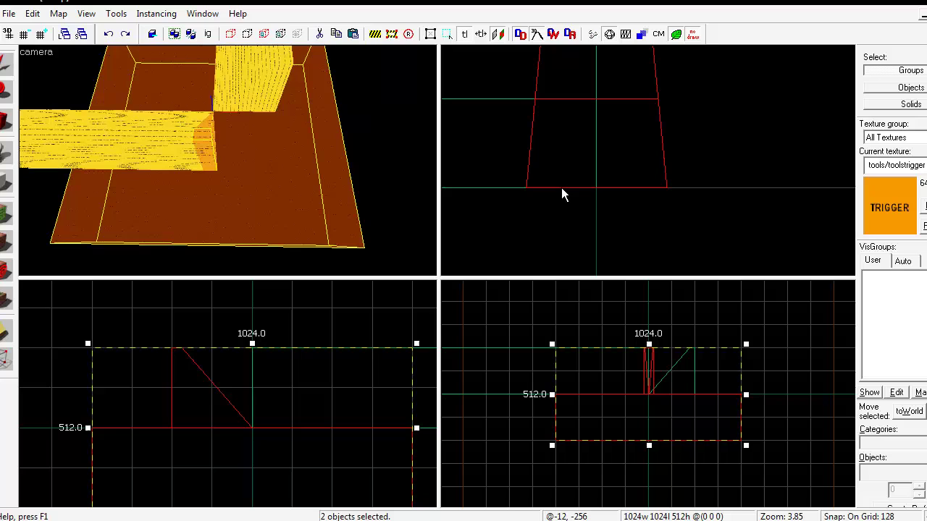
{"action": "scroll", "coordinate": [572, 202], "scroll_direction": "down", "scroll_amount": 15}
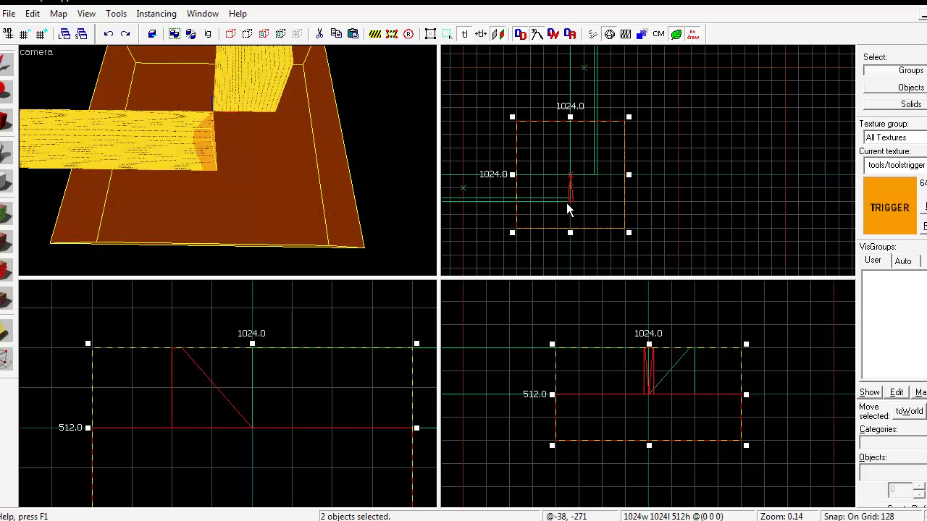
{"action": "scroll", "coordinate": [567, 210], "scroll_direction": "up", "scroll_amount": 2}
{"action": "key", "text": "ctrl+t"}
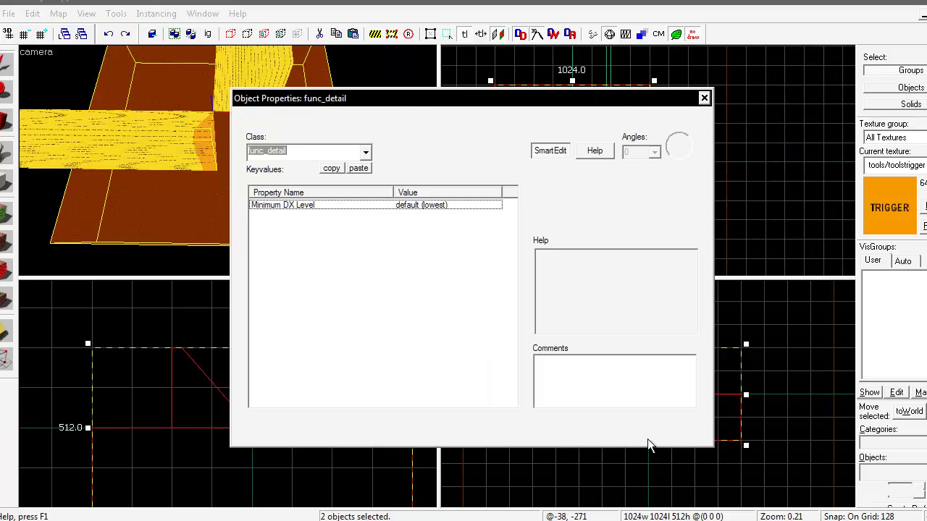
{"action": "left_click", "coordinate": [564, 433]}
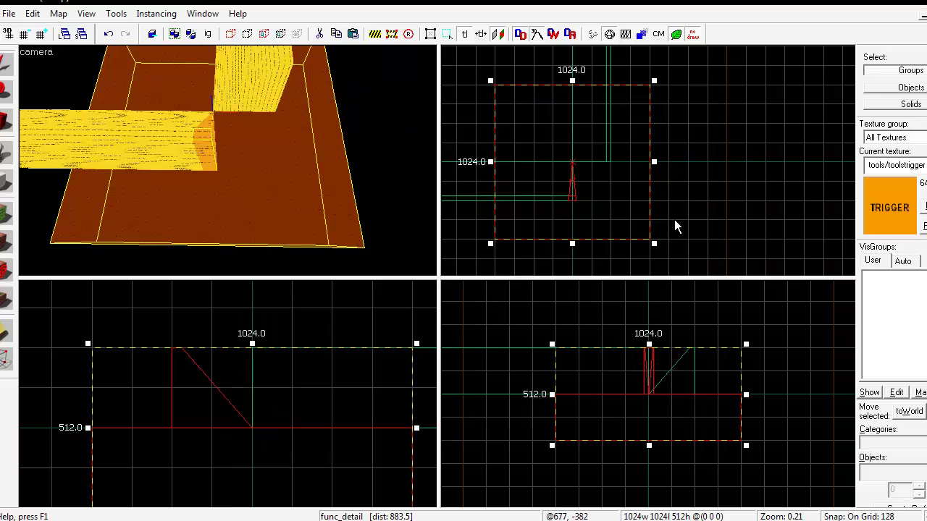
{"action": "key", "text": "ctrl+shift+v"}
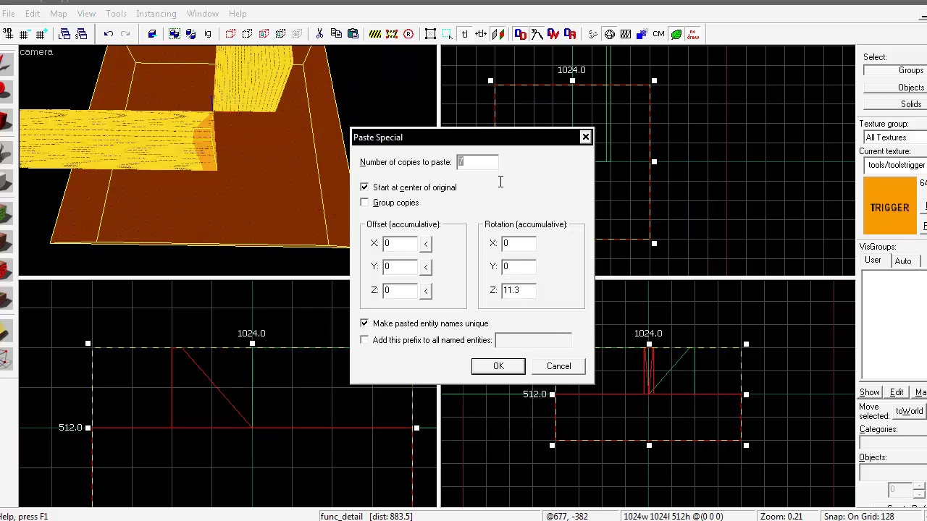
{"action": "type", "text": "8"}
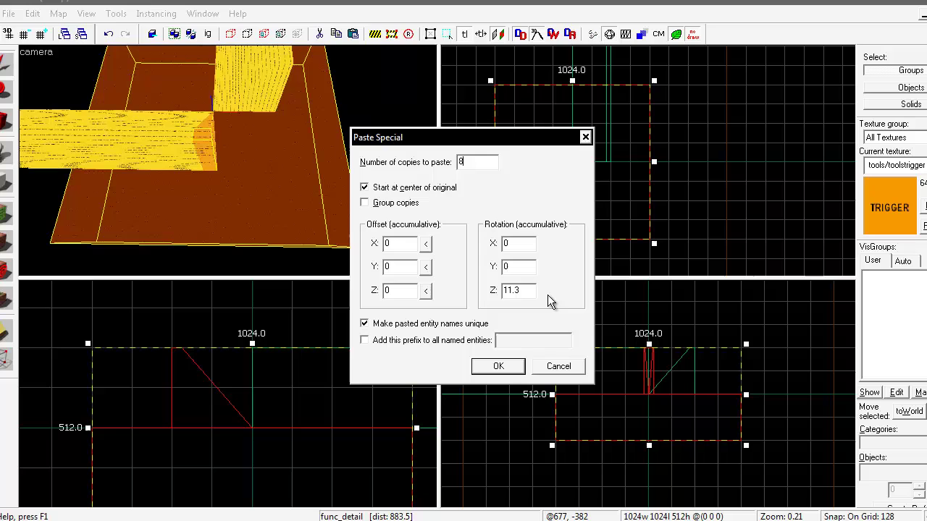
{"action": "left_click", "coordinate": [498, 366]}
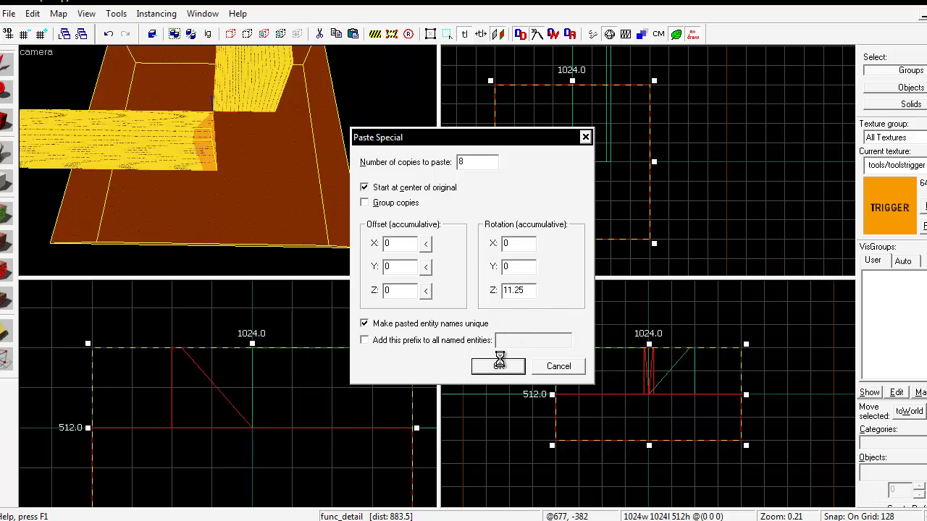
{"action": "scroll", "coordinate": [595, 167], "scroll_direction": "up", "scroll_amount": 3}
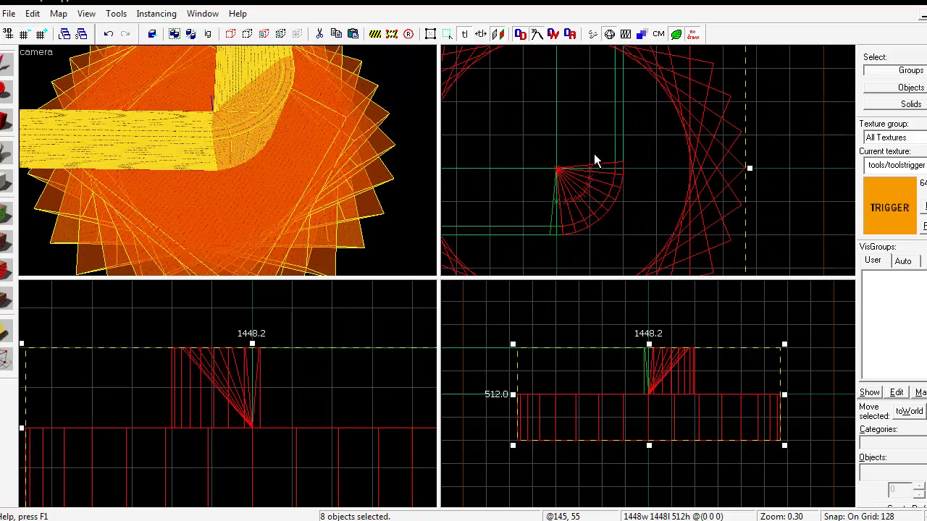
- Select the helper trigger blocks as individual solids and delete them, keeping only the wedges of the curve
{"action": "scroll", "coordinate": [593, 155], "scroll_direction": "down", "scroll_amount": 3}
{"action": "left_click", "coordinate": [903, 107]}
{"action": "key", "text": "Escape"}
{"action": "left_click_drag", "start_coordinate": [700, 221], "coordinate": [621, 91]}
{"action": "key", "text": "Return"}
{"action": "key", "text": "Delete"}
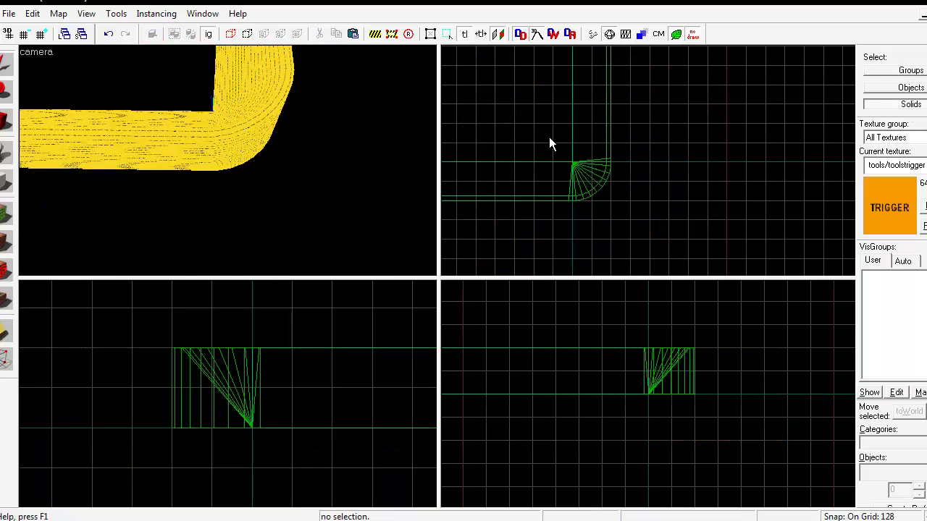
- Select all nine wedges of the curve and tie them together into one new func_detail entity
{"action": "left_click", "coordinate": [217, 139]}
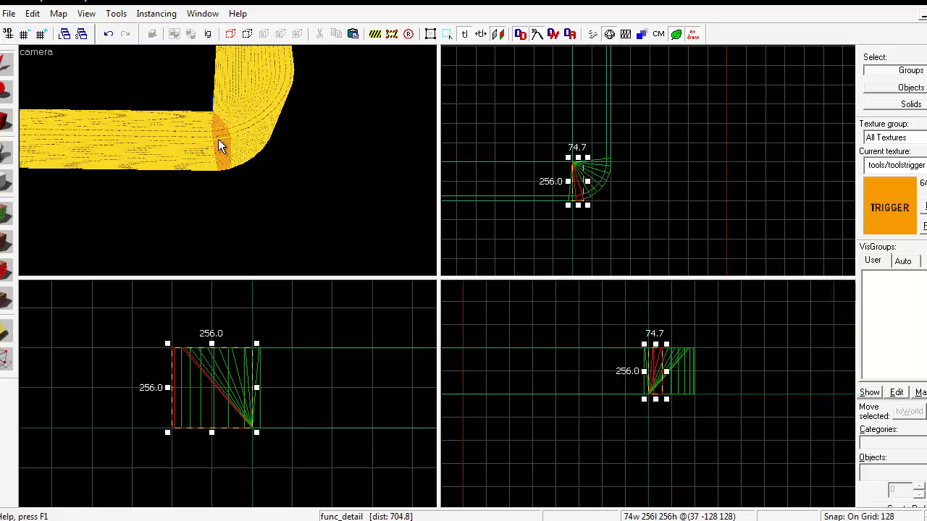
{"action": "left_click", "coordinate": [202, 140], "text": "ctrl"}
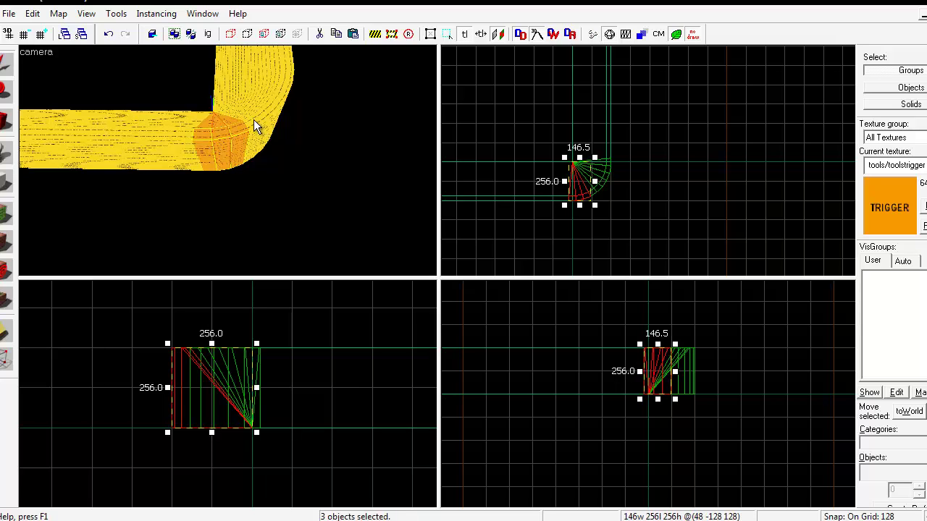
{"action": "left_click", "coordinate": [254, 119], "text": "ctrl"}
{"action": "left_click", "coordinate": [270, 95], "text": "ctrl"}
{"action": "left_click", "coordinate": [276, 82], "text": "ctrl"}
{"action": "left_click", "coordinate": [281, 66], "text": "ctrl"}
{"action": "left_click", "coordinate": [282, 76], "text": "ctrl"}
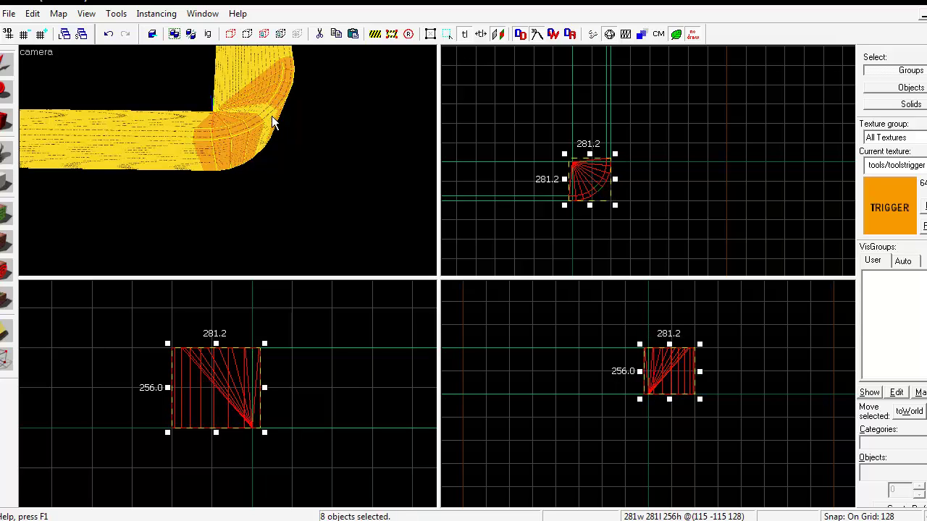
{"action": "left_click", "coordinate": [270, 119], "text": "ctrl"}
{"action": "right_click", "coordinate": [569, 178]}
{"action": "left_click", "coordinate": [584, 294]}
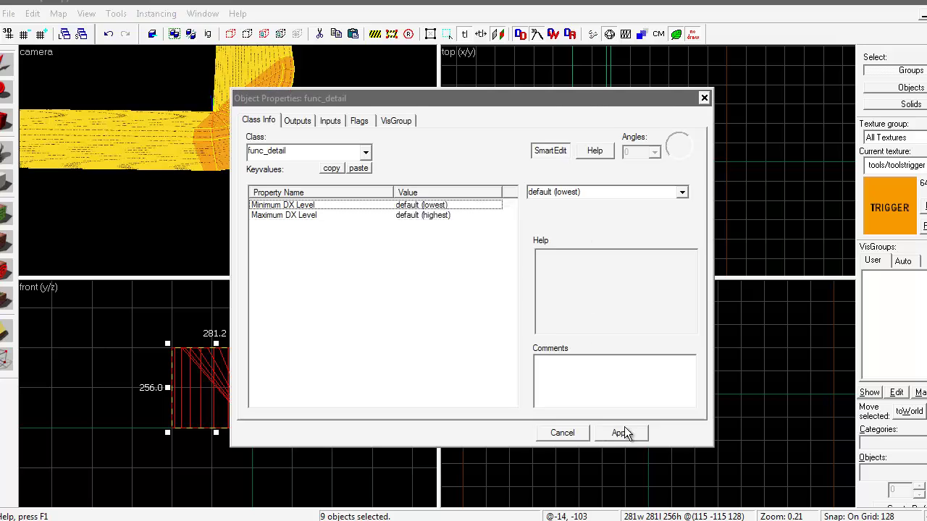
{"action": "left_click", "coordinate": [620, 432]}
{"action": "left_click", "coordinate": [452, 313]}
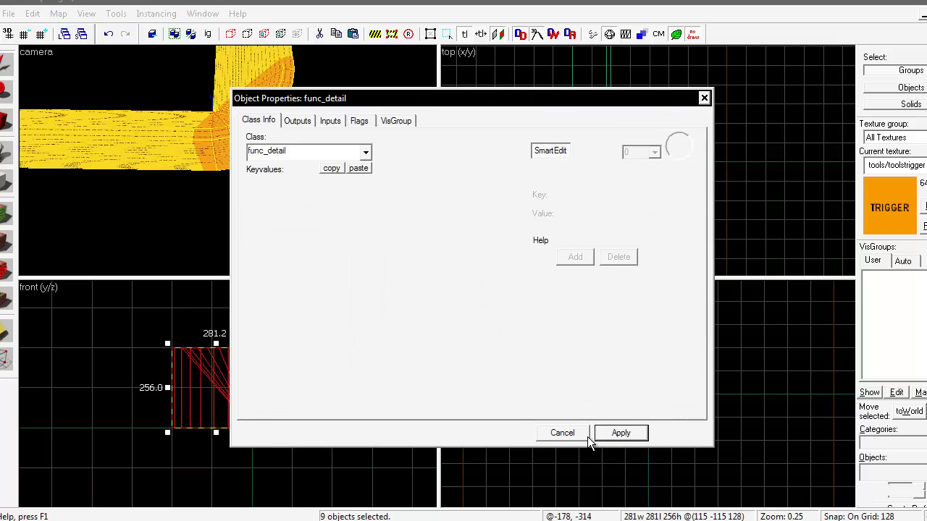
{"action": "left_click", "coordinate": [563, 433]}
{"action": "left_click", "coordinate": [215, 155]}
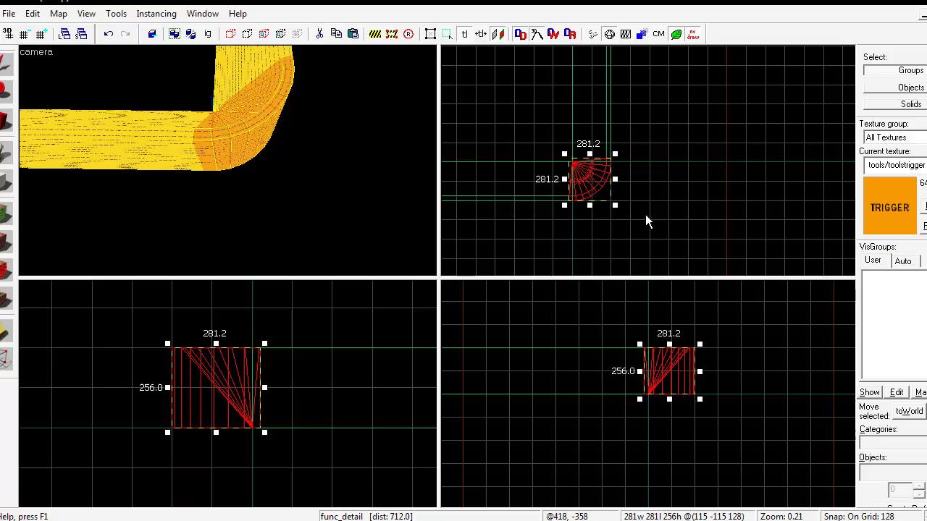
- Examine the curved turn from several angles, selecting the two sloped blocks with it to check where they overlap
{"action": "scroll", "coordinate": [529, 178], "scroll_direction": "up", "scroll_amount": 2}
{"action": "key", "text": "z"}
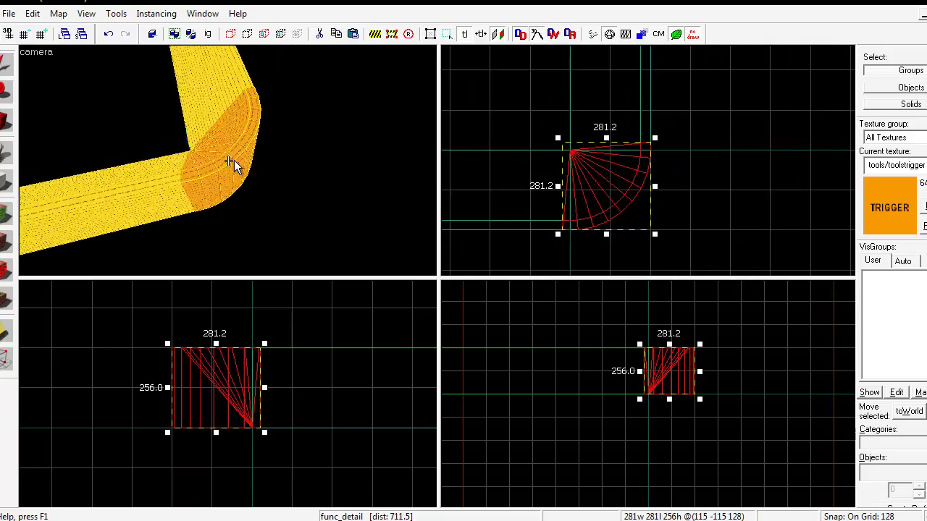
{"action": "key", "text": "w"}
{"action": "key", "text": "w"}
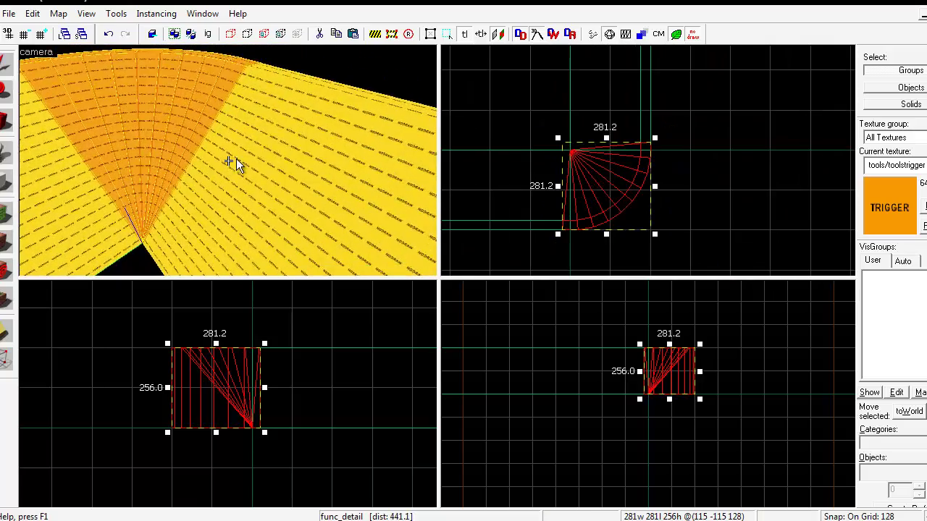
{"action": "left_click_drag", "start_coordinate": [180, 181], "coordinate": [220, 162]}
{"action": "left_click", "coordinate": [155, 163], "text": "ctrl"}
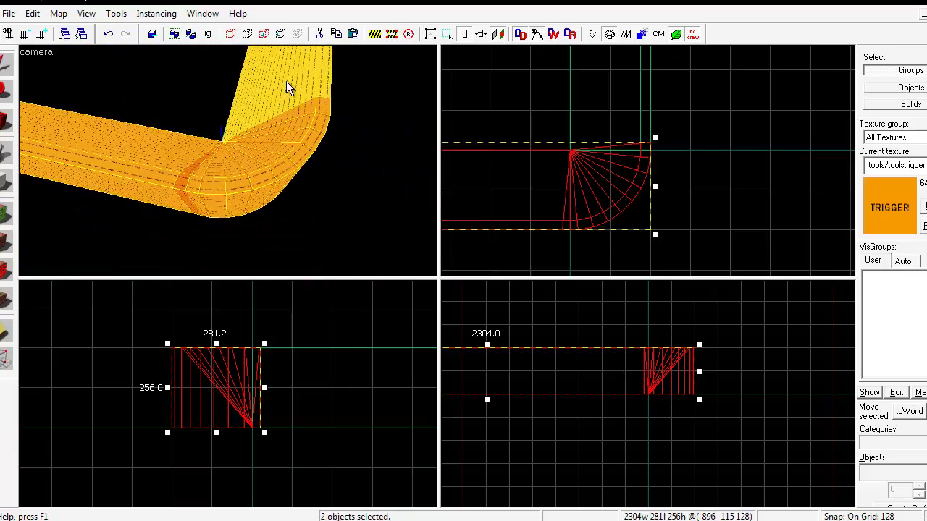
{"action": "left_click", "coordinate": [286, 82], "text": "ctrl"}
{"action": "scroll", "coordinate": [229, 161], "scroll_direction": "up", "scroll_amount": 5}
{"action": "mouse_move", "coordinate": [229, 161]}
{"action": "left_mouse_down"}
{"action": "mouse_move", "coordinate": [210, 168]}
{"action": "mouse_move", "coordinate": [239, 161]}
{"action": "mouse_move", "coordinate": [228, 160]}
{"action": "left_mouse_up"}
{"action": "key", "text": "a"}
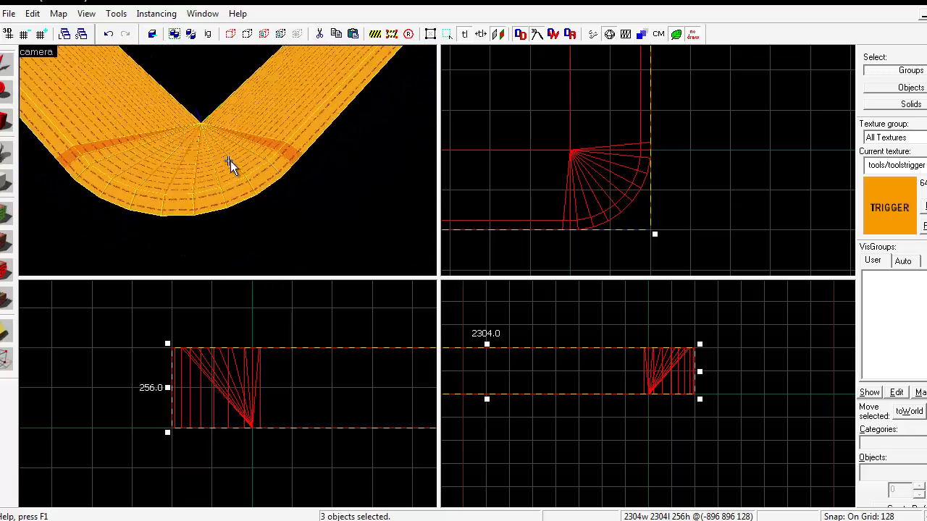
{"action": "key", "text": "z"}
- With groups ignored, select the first and last wedges and clip off the parts overlapping the two sloped blocks
{"action": "key", "text": "ctrl+w"}
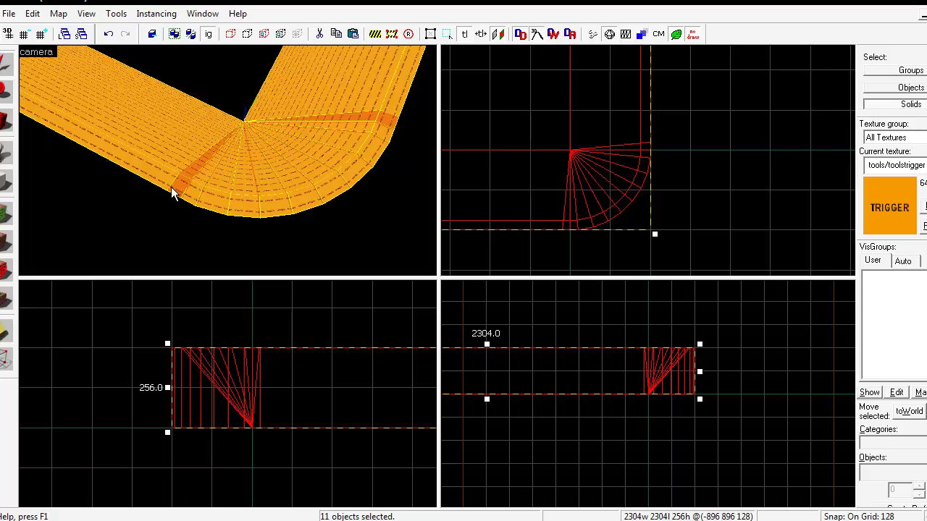
{"action": "left_click", "coordinate": [194, 186]}
{"action": "left_click", "coordinate": [385, 111], "text": "ctrl"}
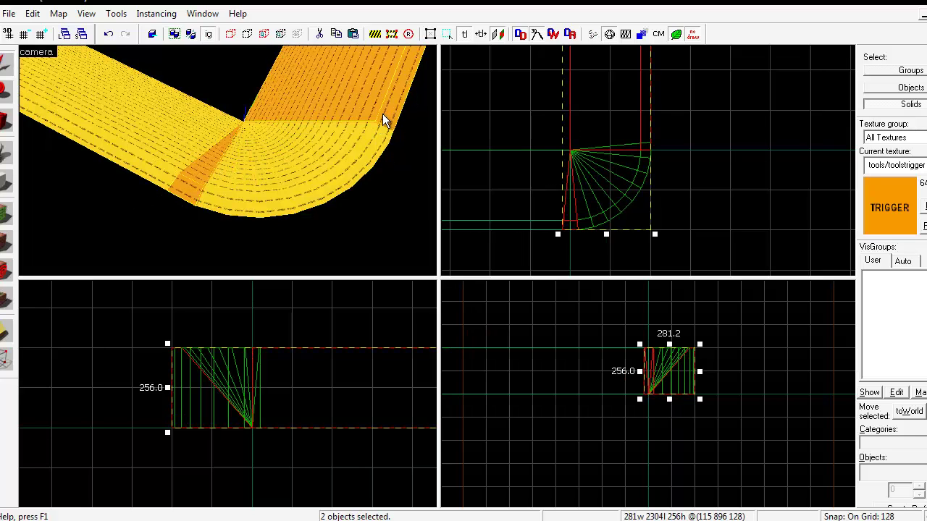
{"action": "left_click", "coordinate": [382, 114], "text": "ctrl"}
{"action": "left_click", "coordinate": [378, 131], "text": "ctrl"}
{"action": "left_click", "coordinate": [8, 332]}
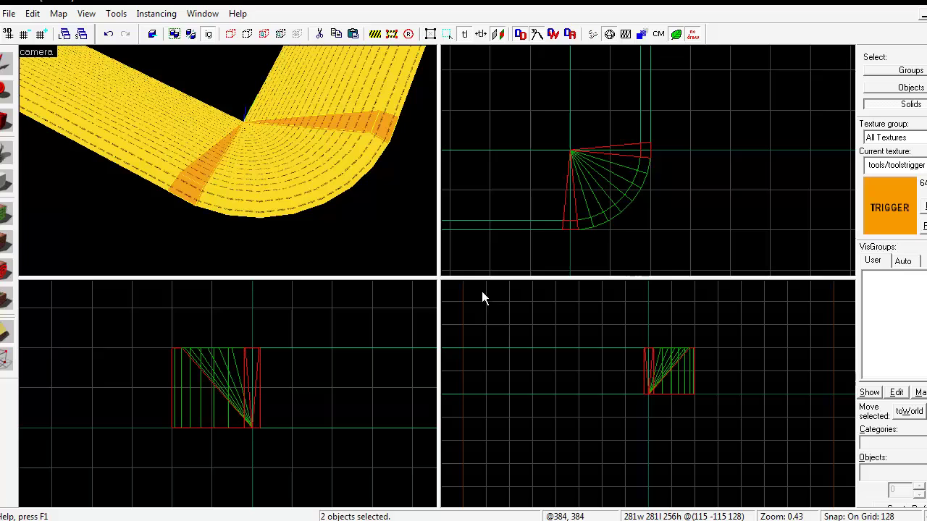
{"action": "left_click", "coordinate": [2, 334]}
{"action": "left_click", "coordinate": [2, 333]}
{"action": "key", "text": "Return"}
{"action": "left_click_drag", "start_coordinate": [635, 151], "coordinate": [675, 147]}
{"action": "key", "text": "Return"}
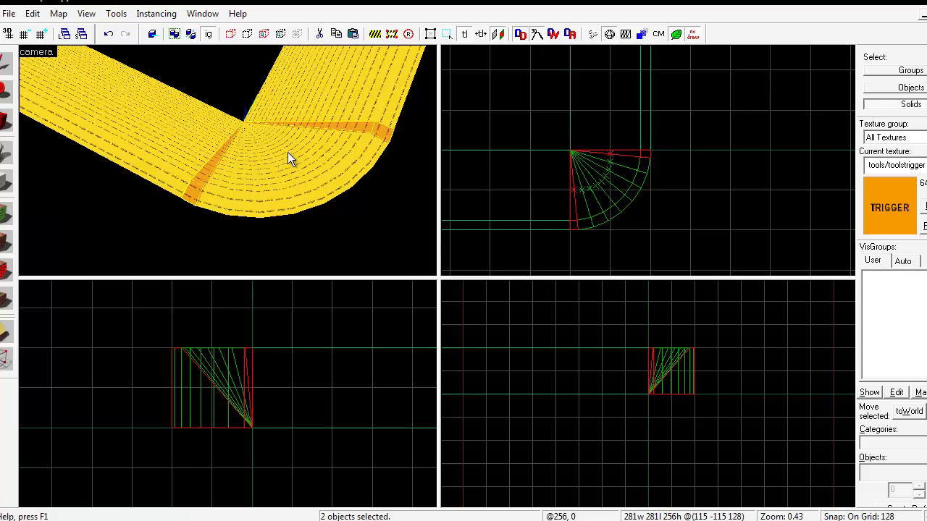
- Turn group selection back on and select the whole curve to examine the trimmed turn from several angles
{"action": "left_click", "coordinate": [4, 65]}
{"action": "left_click", "coordinate": [288, 171], "text": "ctrl"}
{"action": "key", "text": "Escape"}
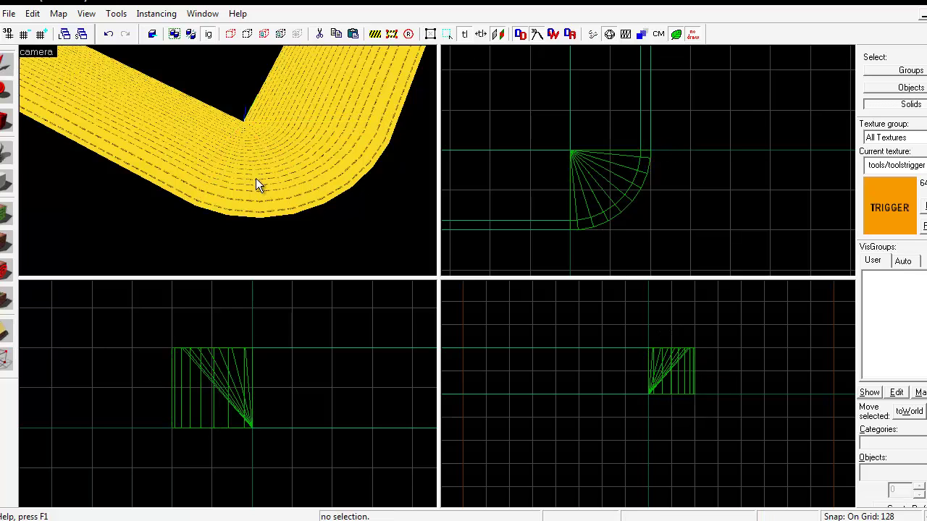
{"action": "key", "text": "ctrl+w"}
{"action": "left_click", "coordinate": [263, 179]}
{"action": "key", "text": "z"}
{"action": "key", "text": "a"}
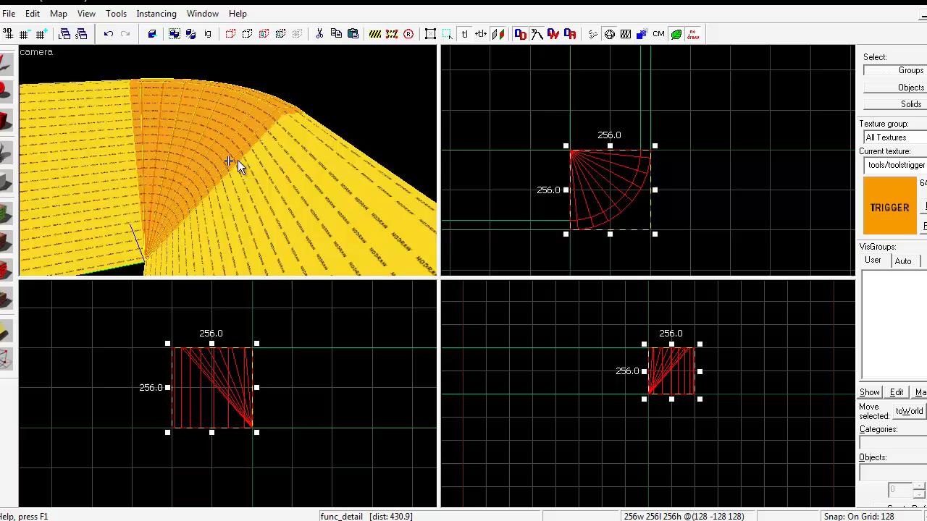
{"action": "key", "text": "w"}
{"action": "key", "text": "s"}
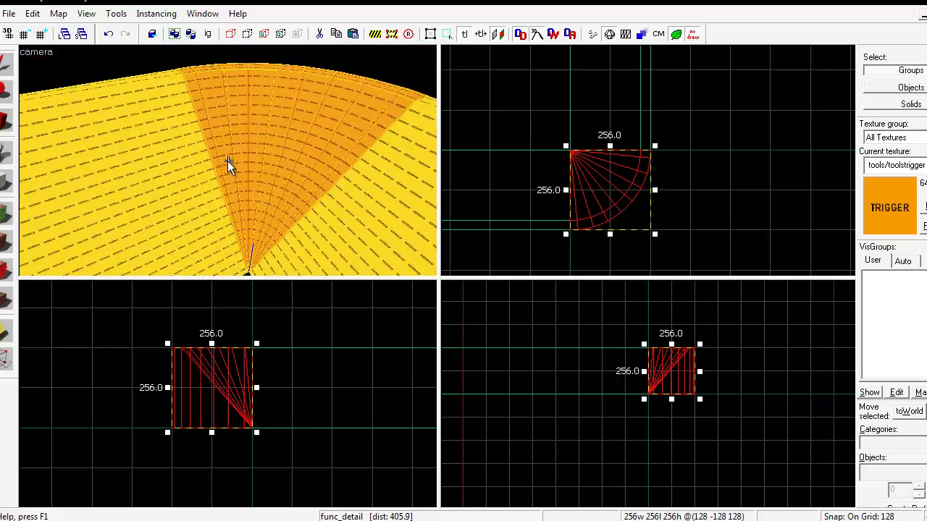
{"action": "mouse_move", "coordinate": [228, 161]}
{"action": "left_mouse_down"}
{"action": "mouse_move", "coordinate": [192, 160]}
{"action": "mouse_move", "coordinate": [229, 164]}
{"action": "left_mouse_up"}
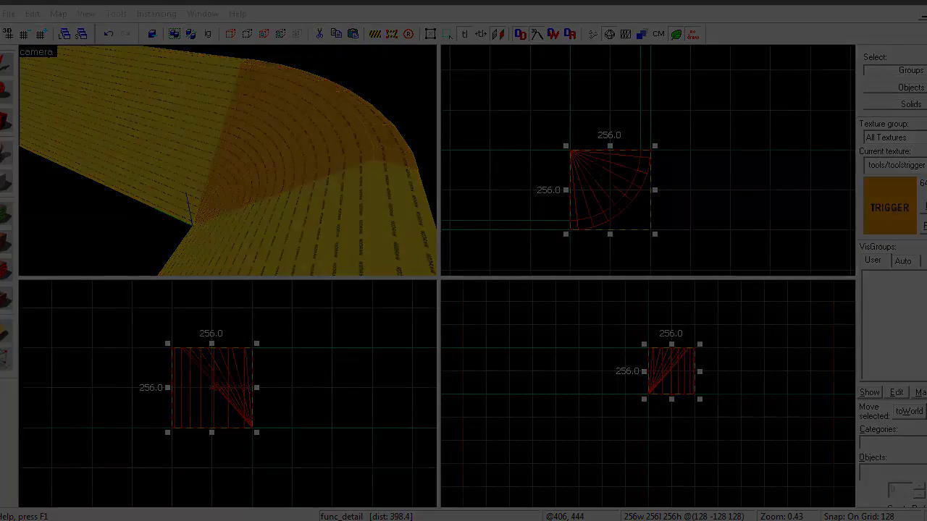